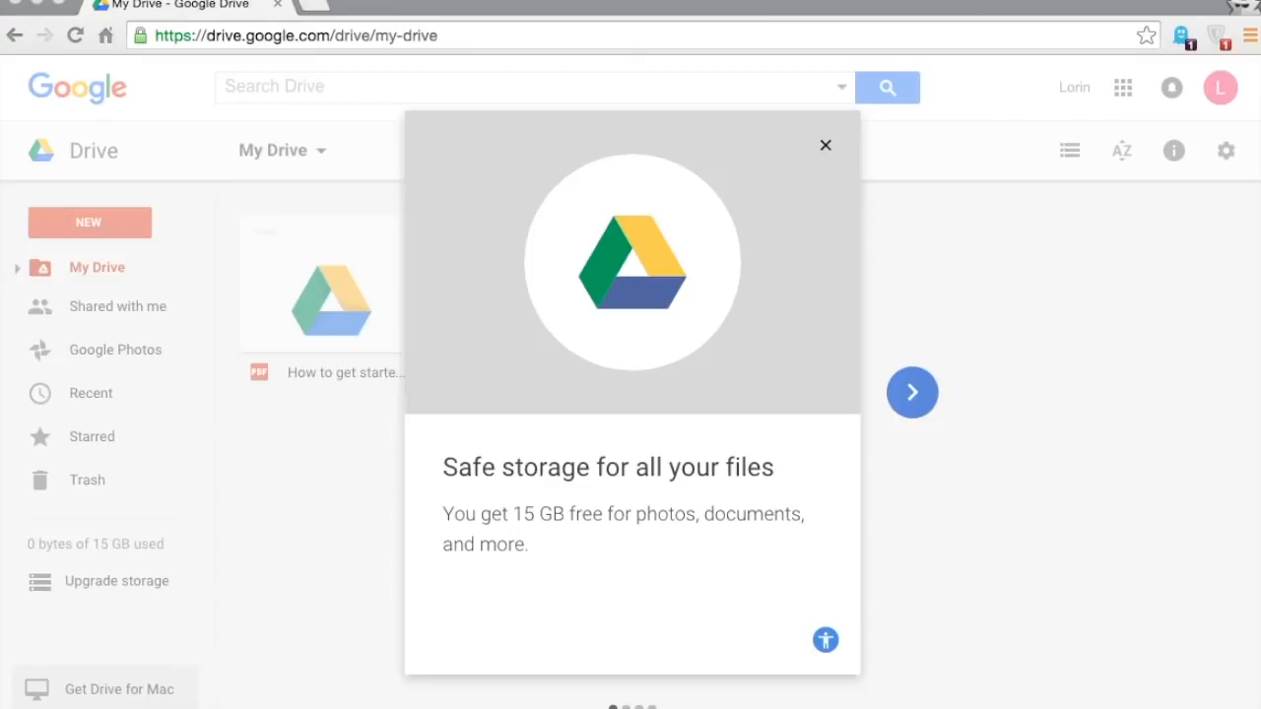
click(361, 37)
text(g)
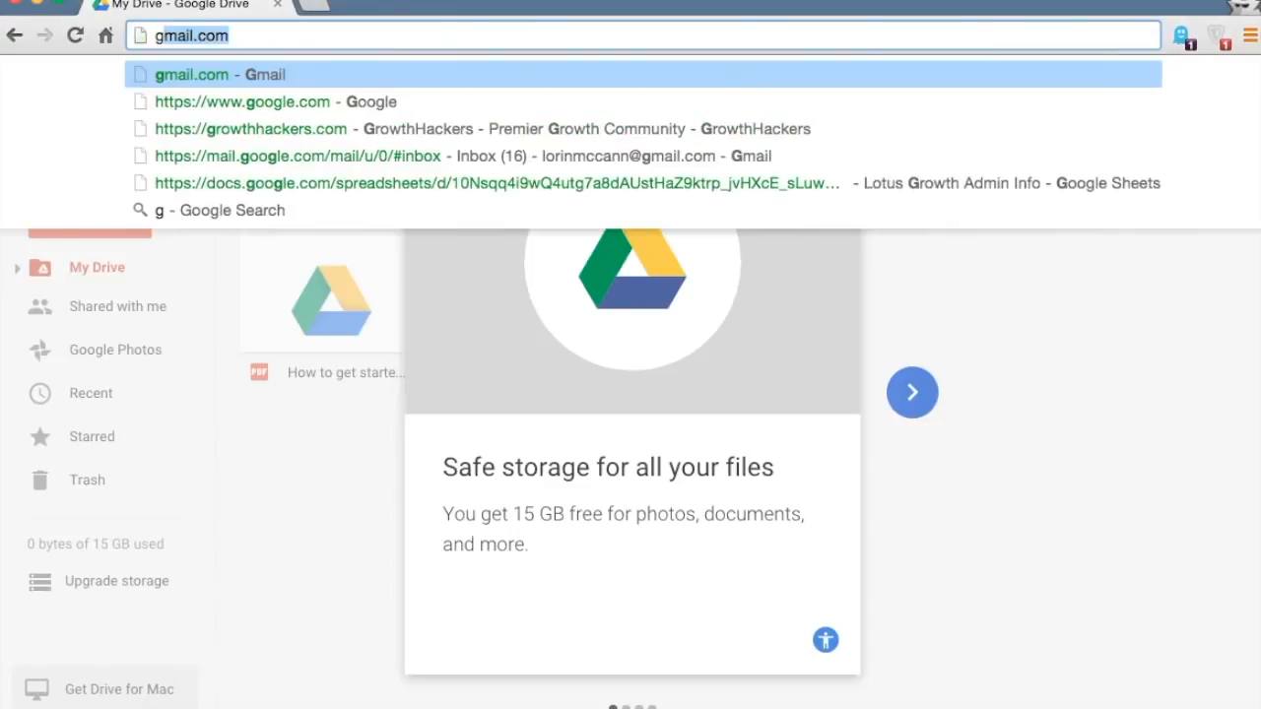
text(oogle)
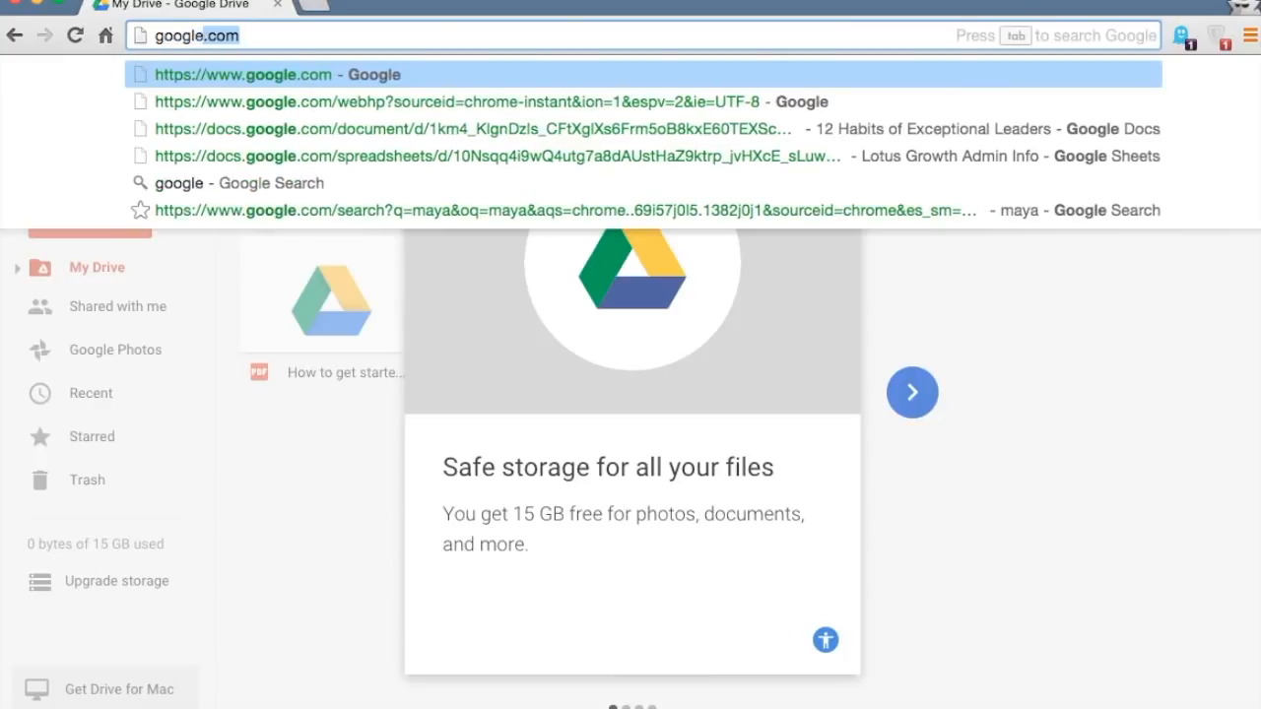
key(Return)
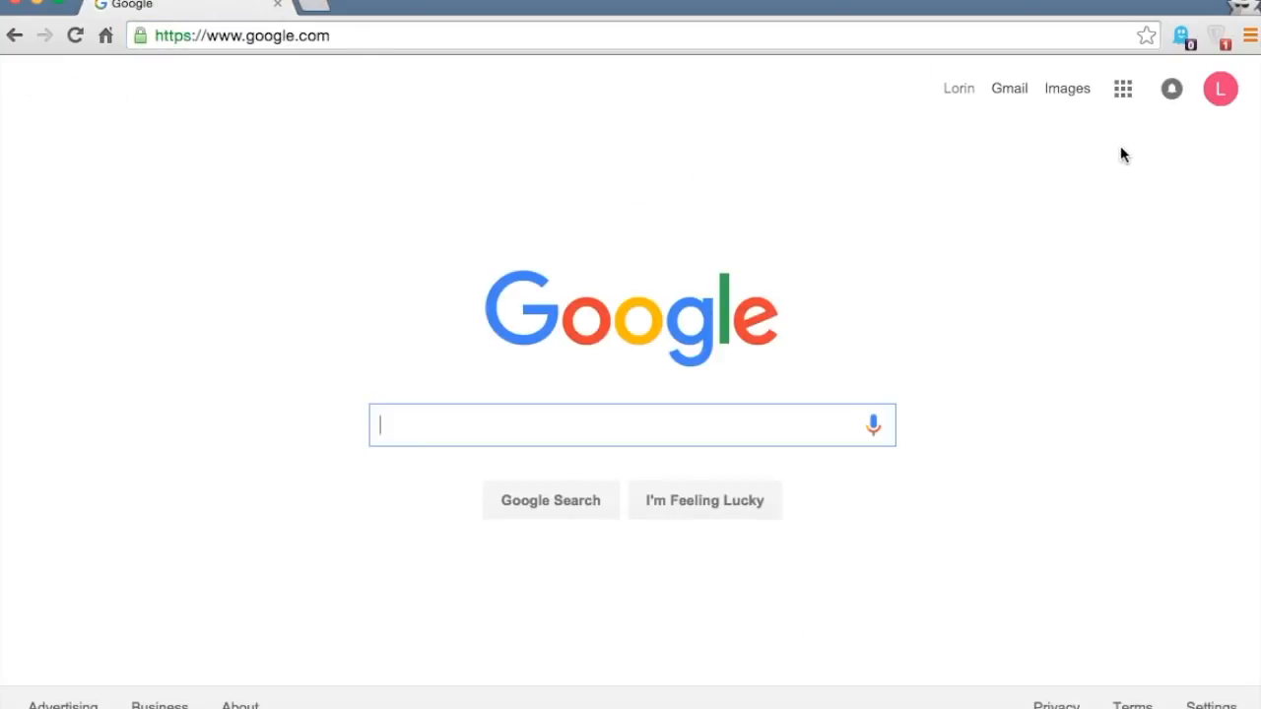
click(1125, 92)
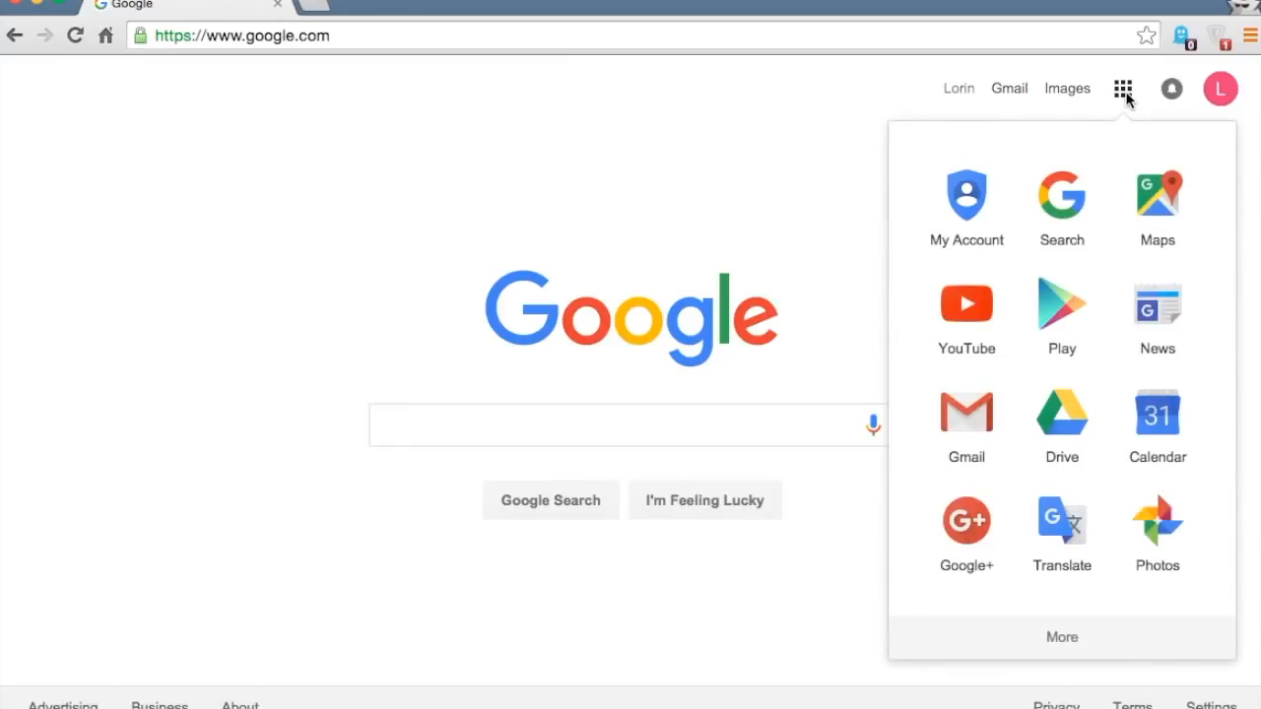
click(1056, 427)
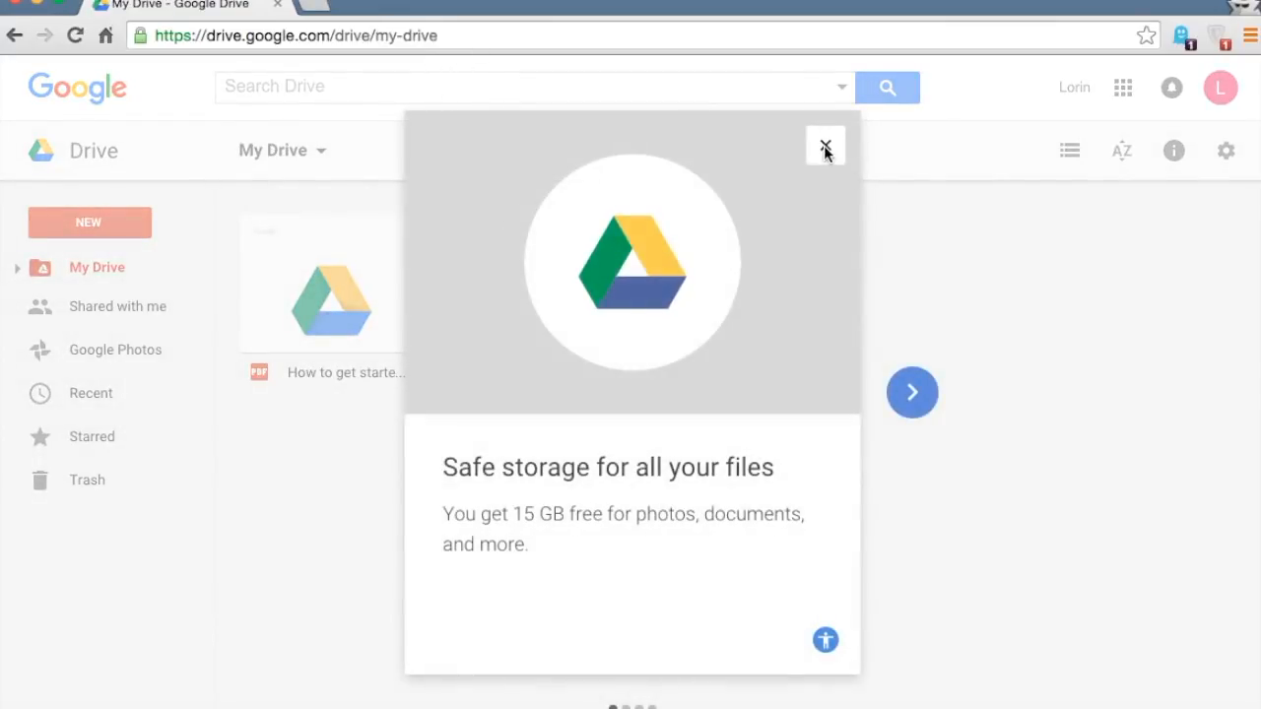
- Dismiss the welcome tour so My Drive shows only the 'How to get started' PDF
click(825, 144)
click(510, 34)
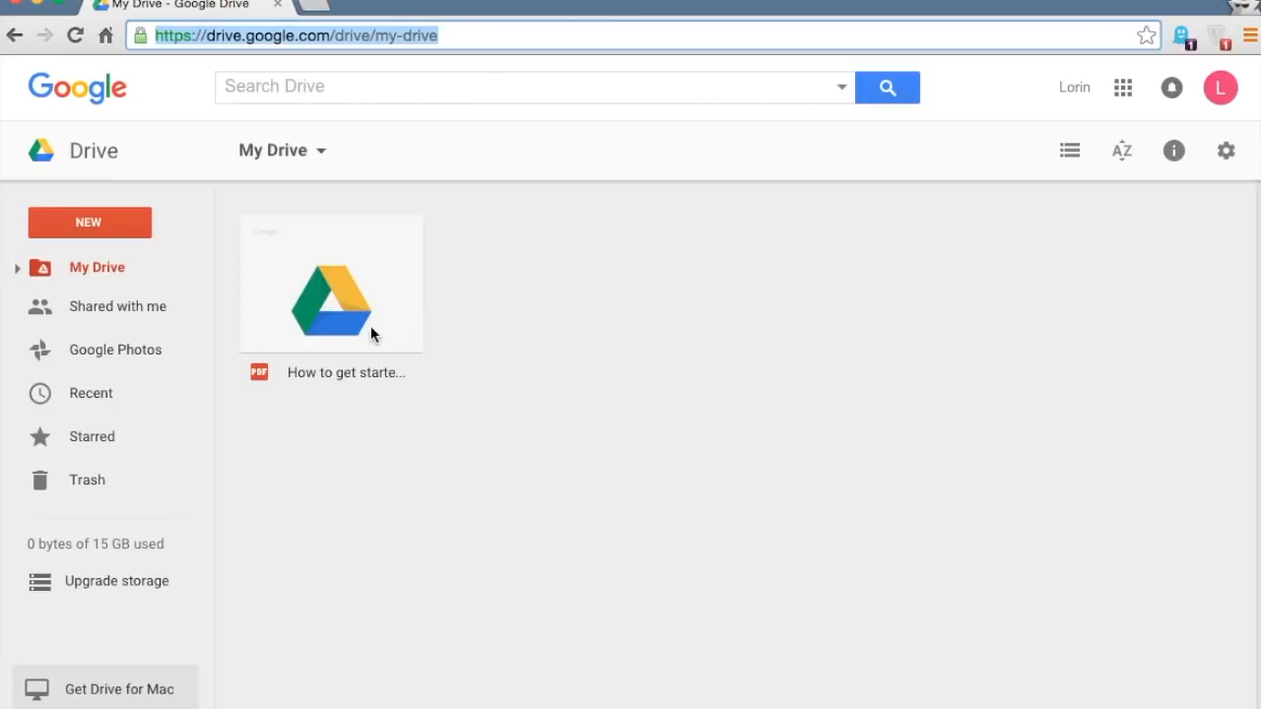
double_click(337, 322)
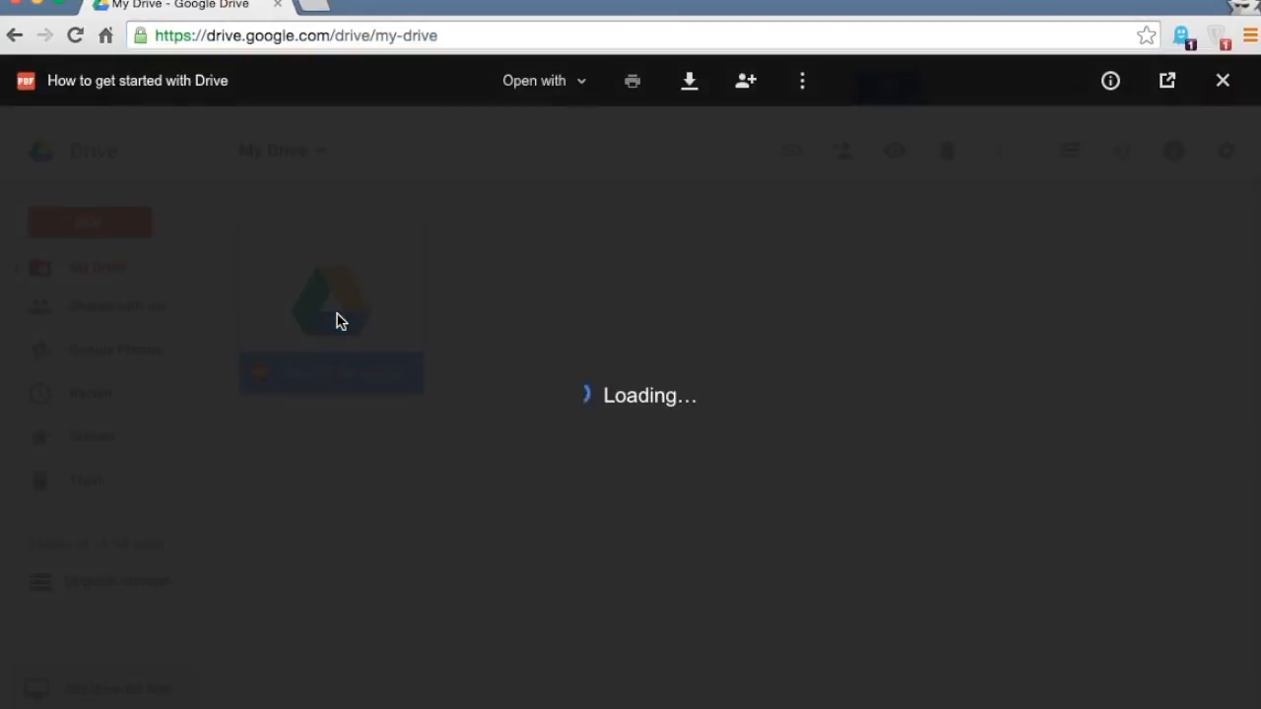
scroll(319, 389, down, 10)
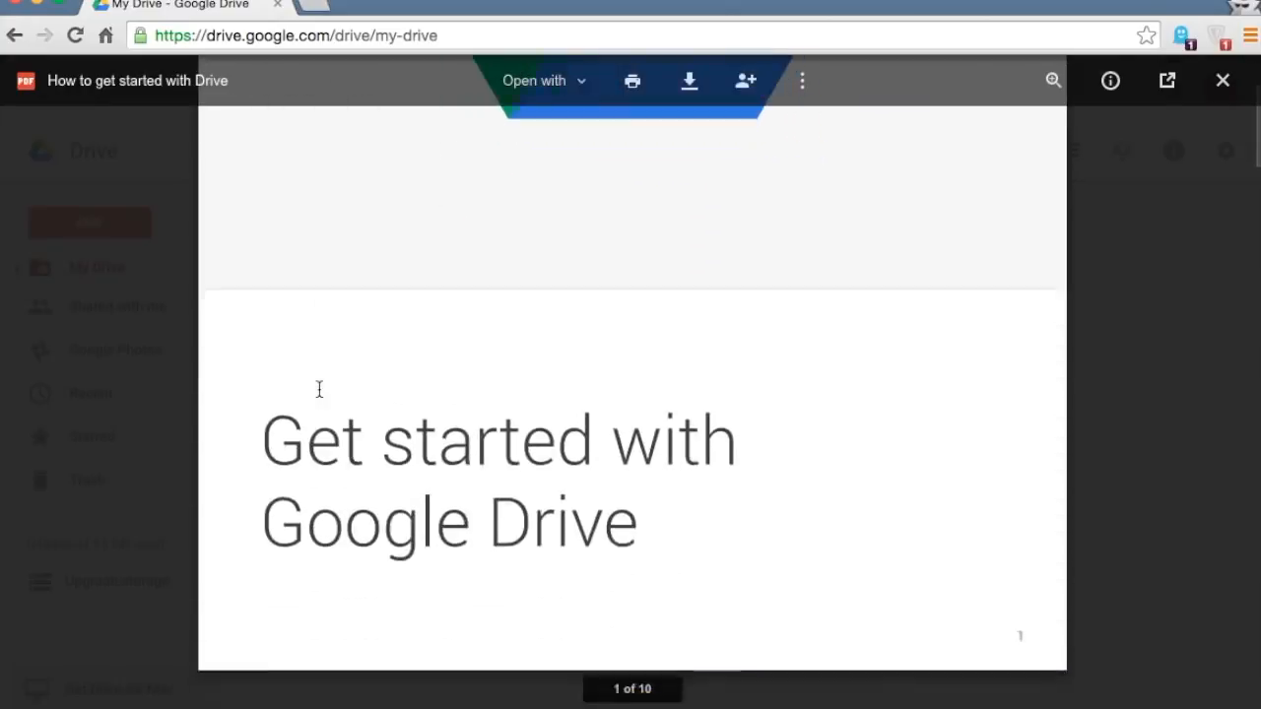
scroll(319, 389, down, 10)
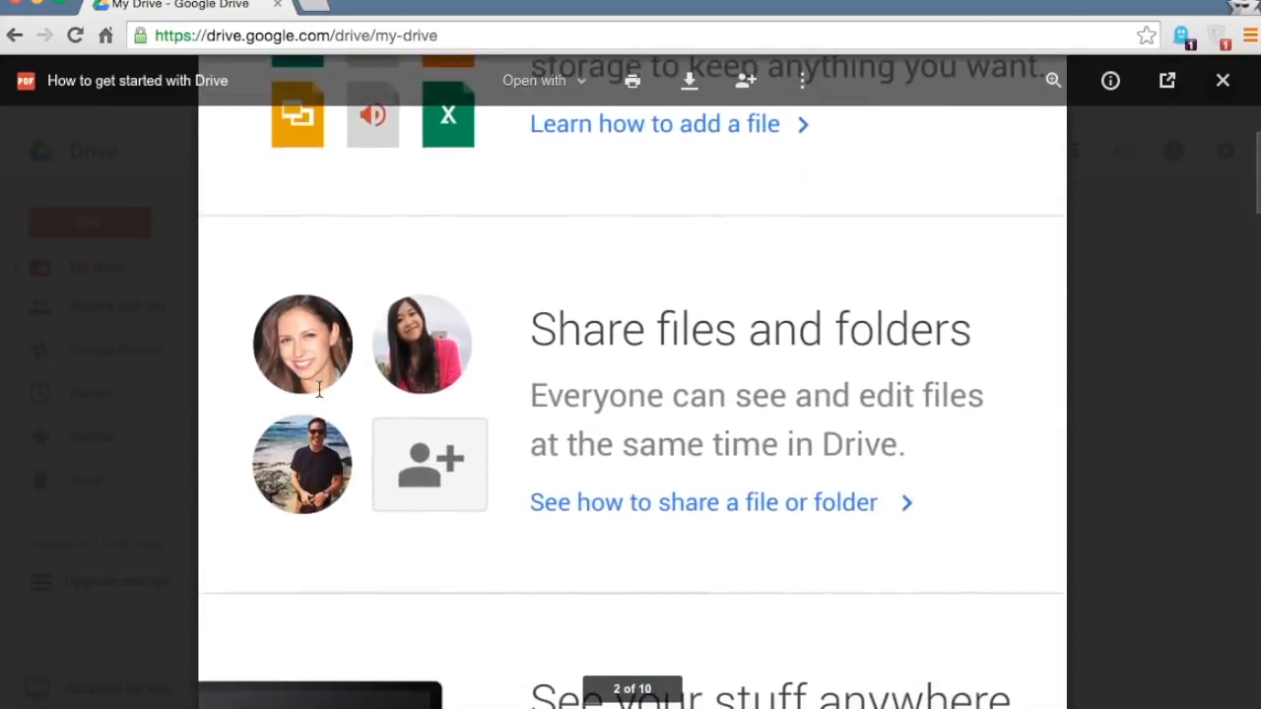
scroll(319, 389, down, 10)
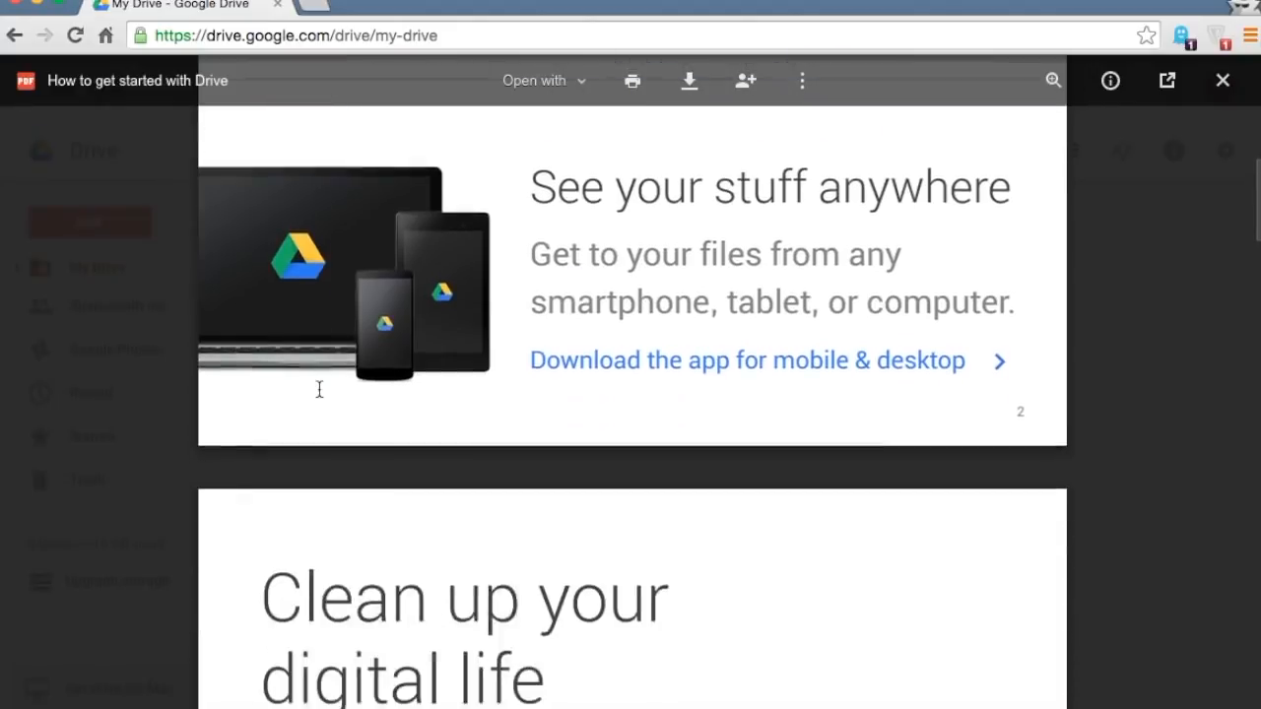
scroll(319, 390, down, 10)
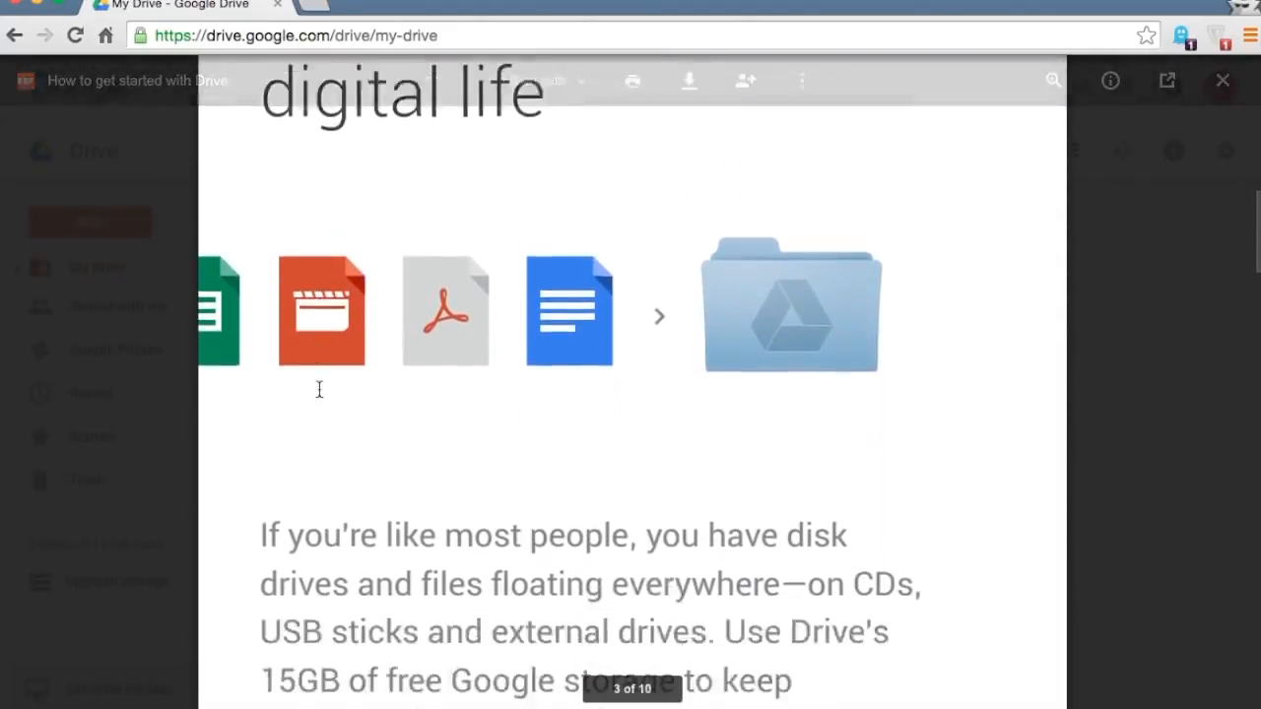
scroll(319, 389, down, 10)
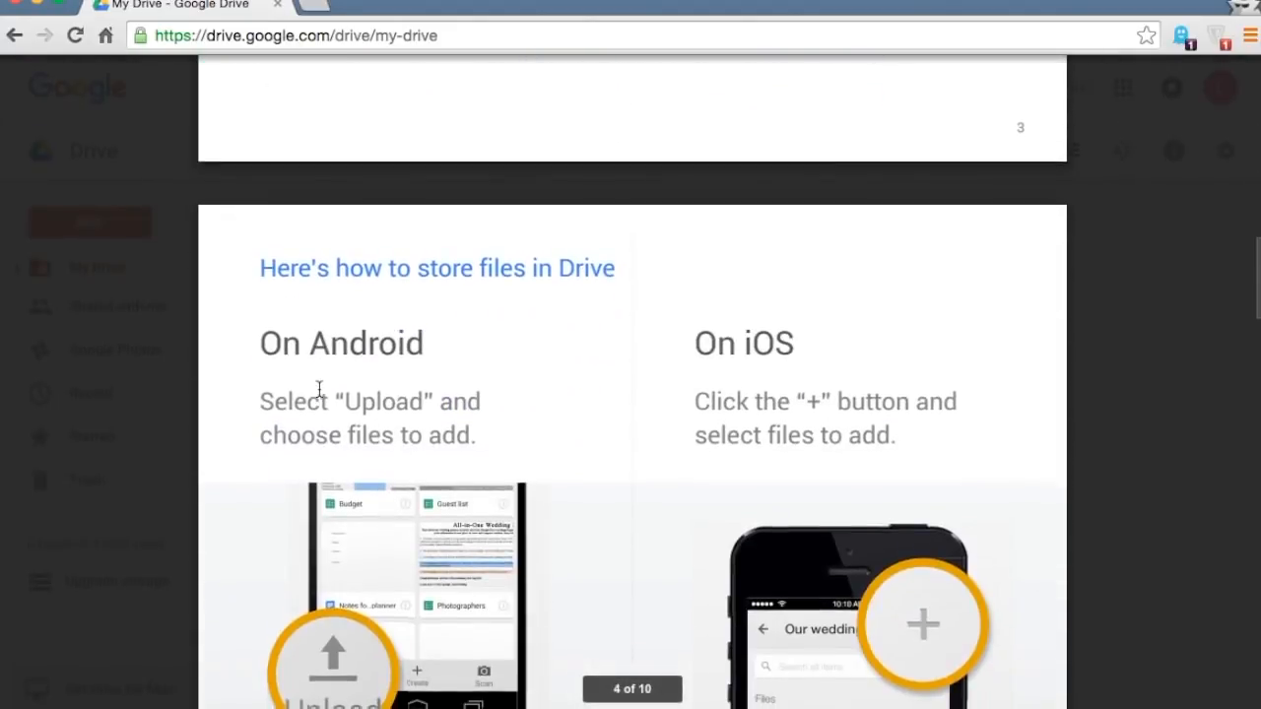
scroll(319, 389, down, 10)
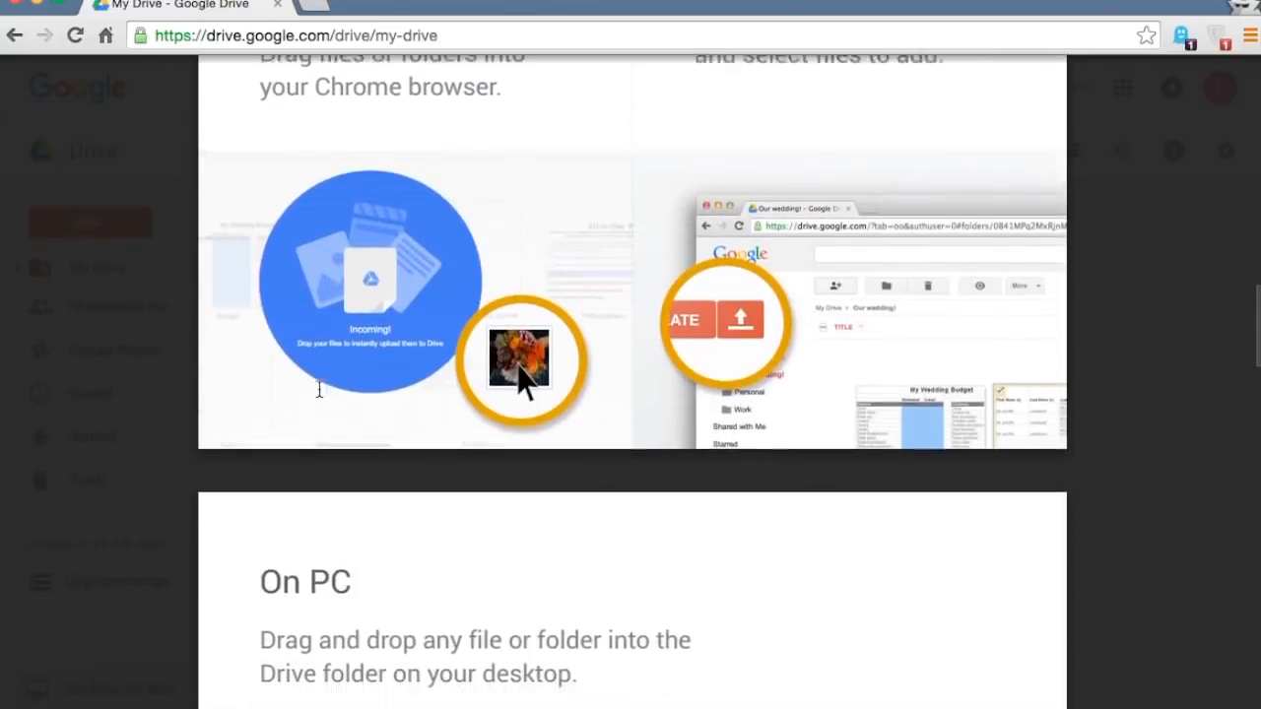
scroll(319, 390, down, 10)
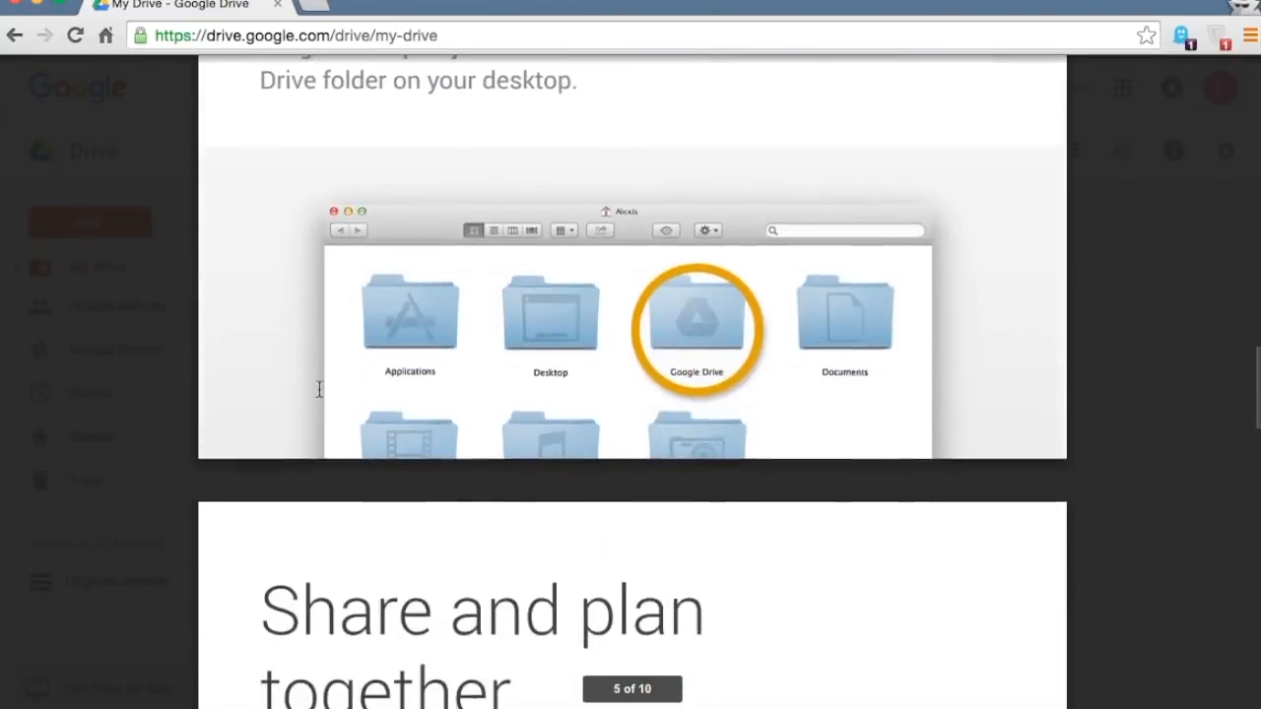
scroll(319, 389, down, 2)
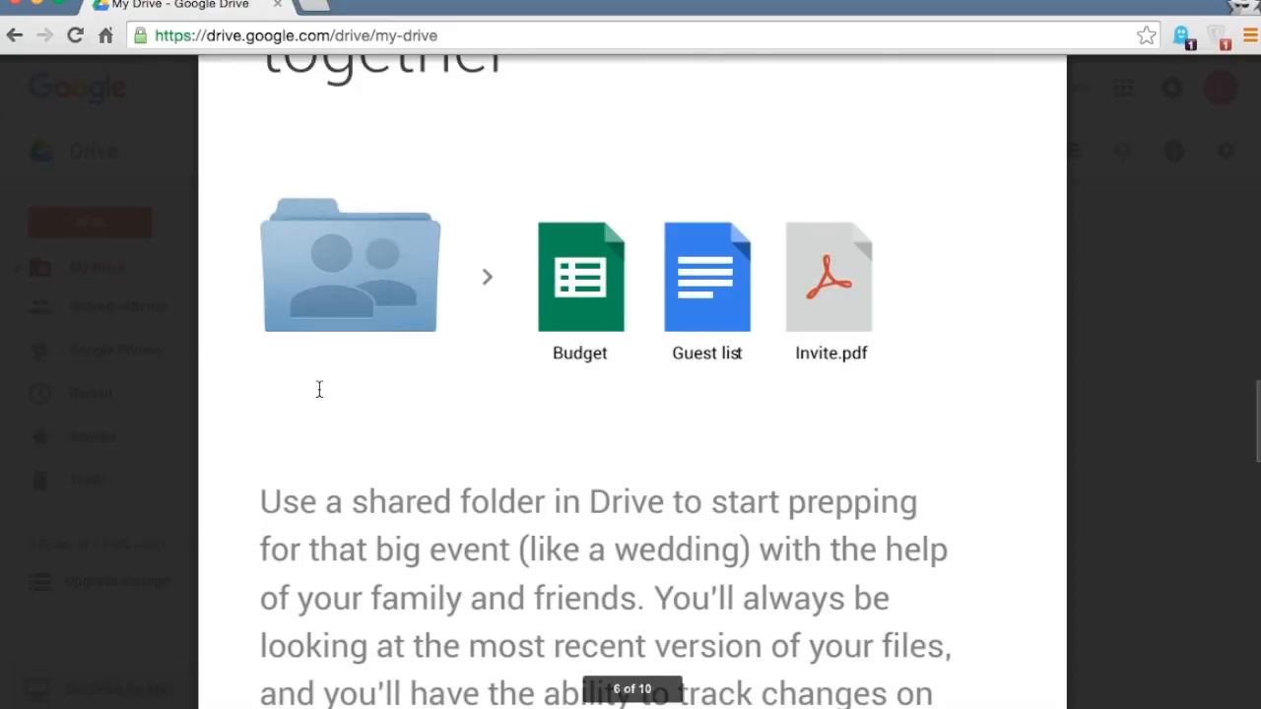
scroll(319, 389, down, 10)
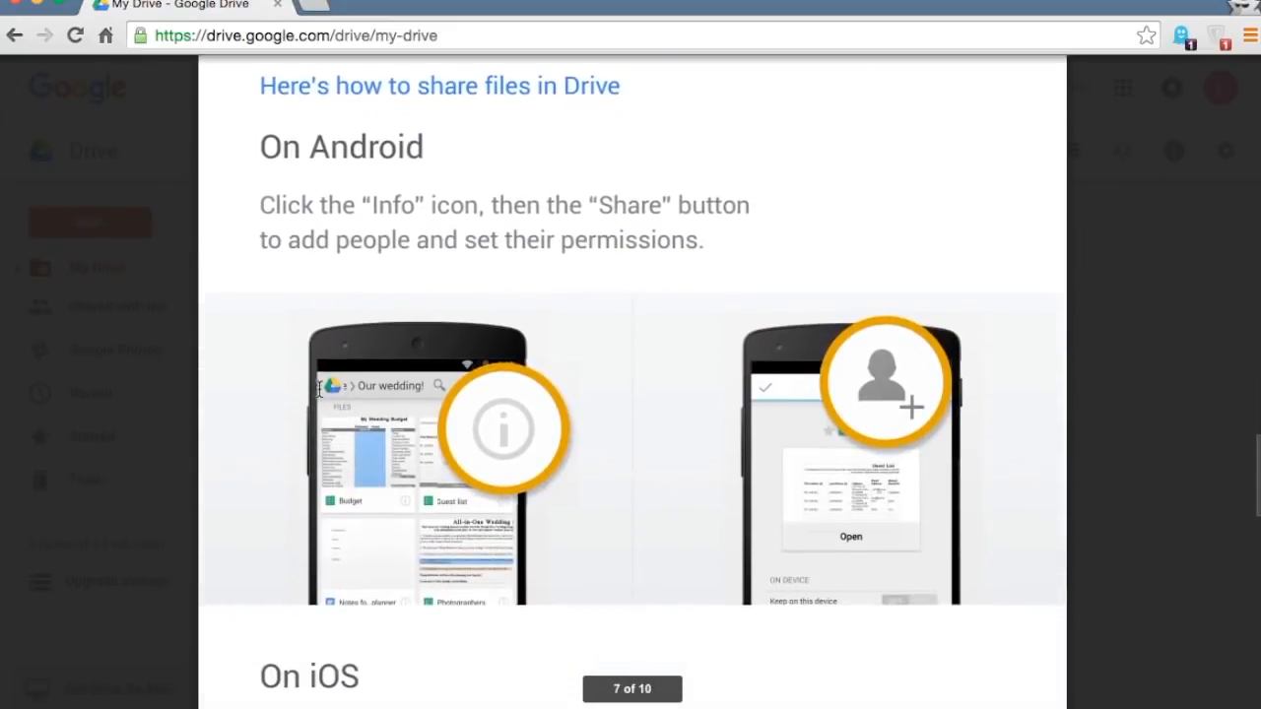
scroll(320, 389, down, 10)
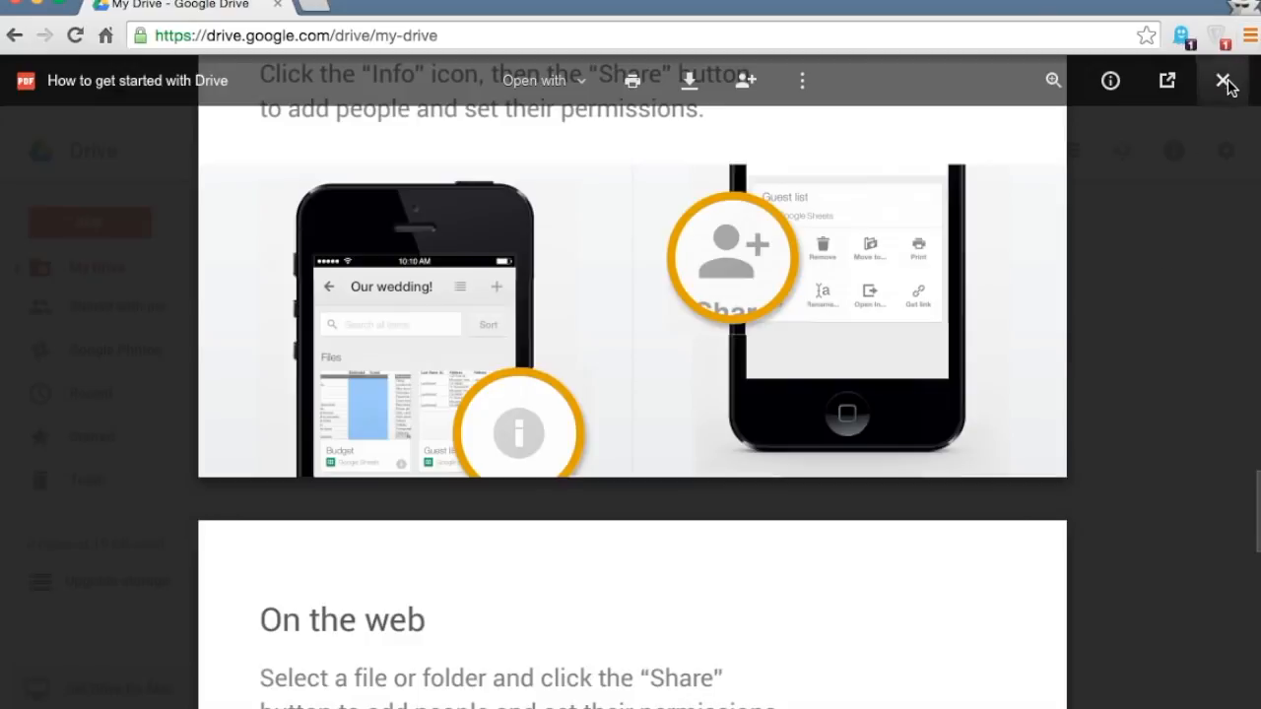
click(1224, 82)
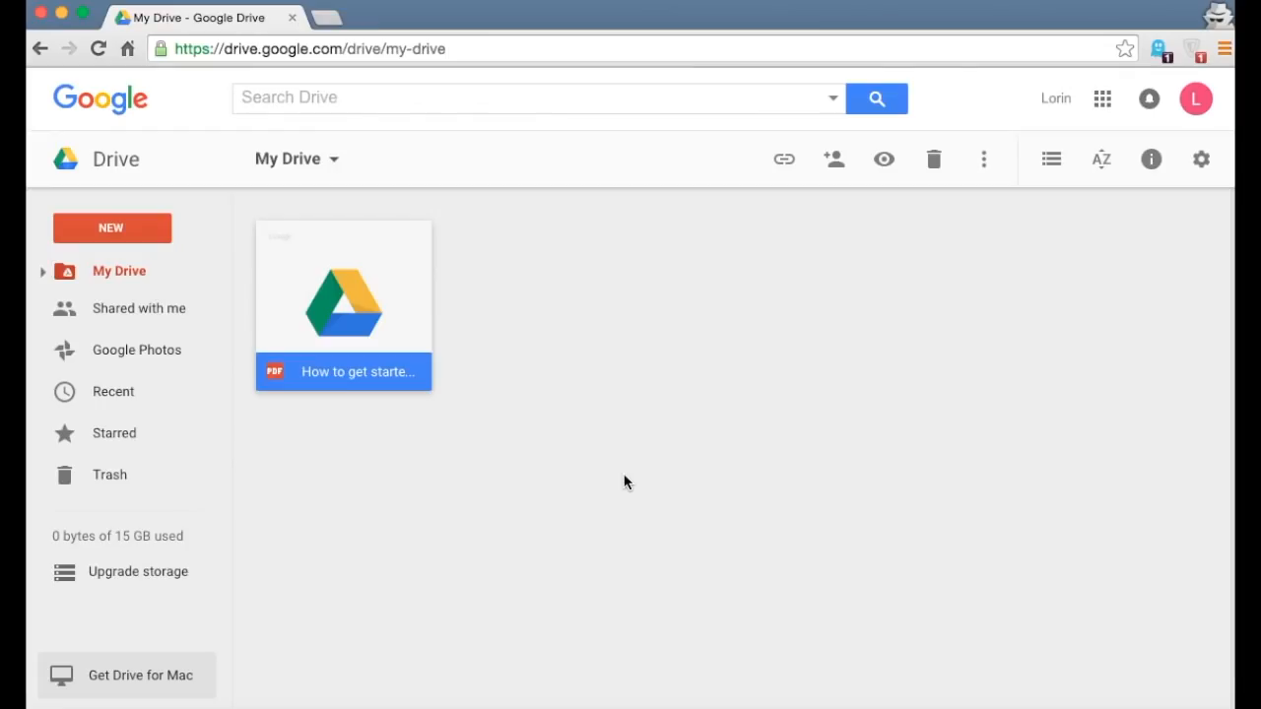
- Create a new folder named 'My Stuff' in My Drive
click(143, 237)
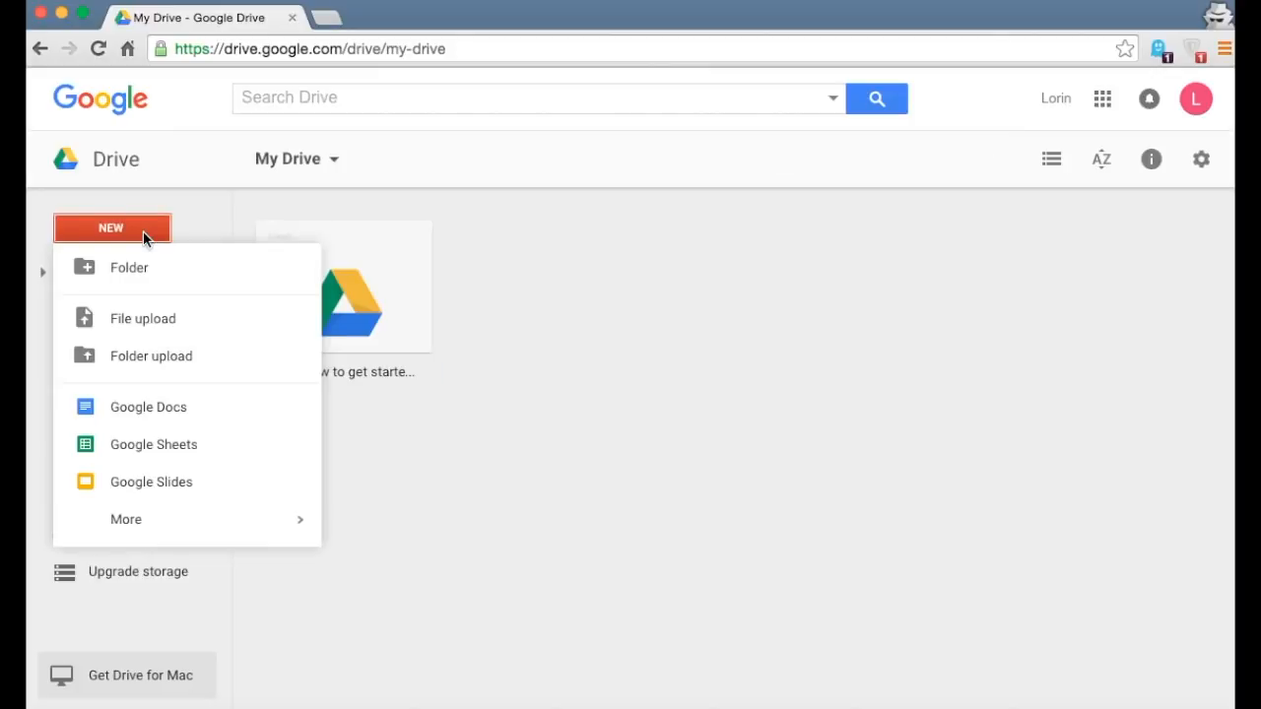
click(147, 269)
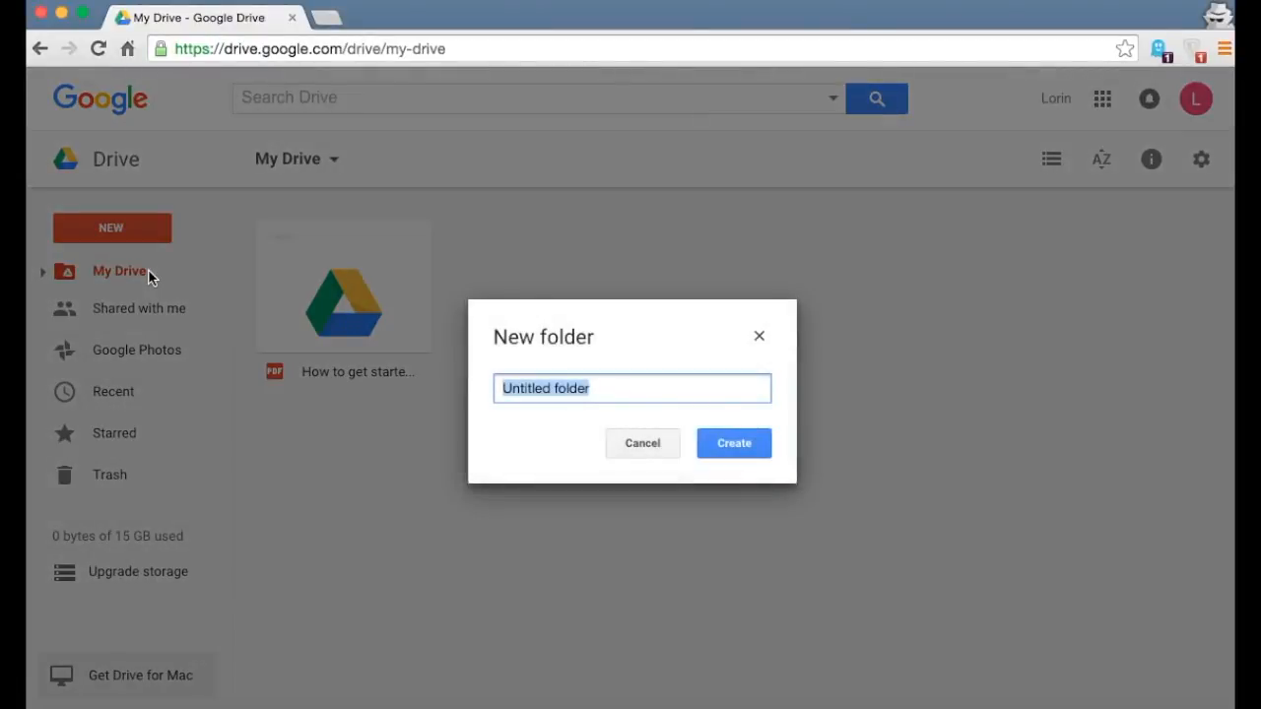
text(My Stuff)
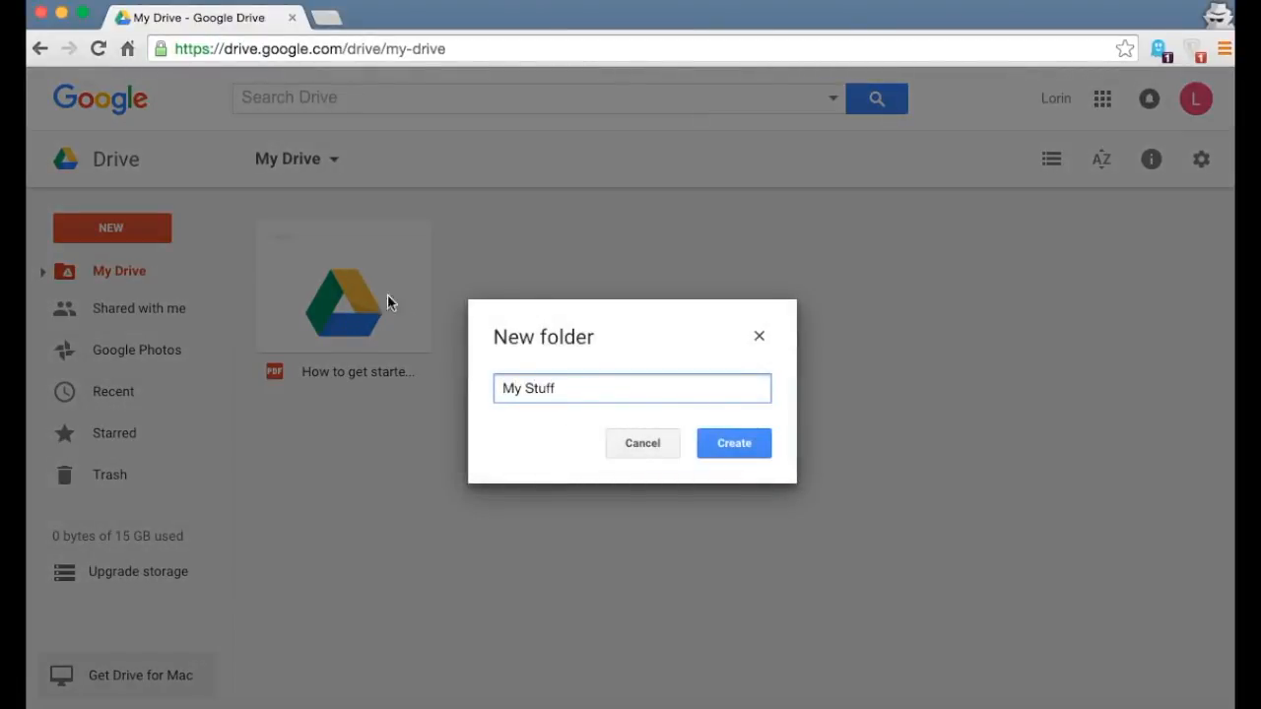
click(733, 453)
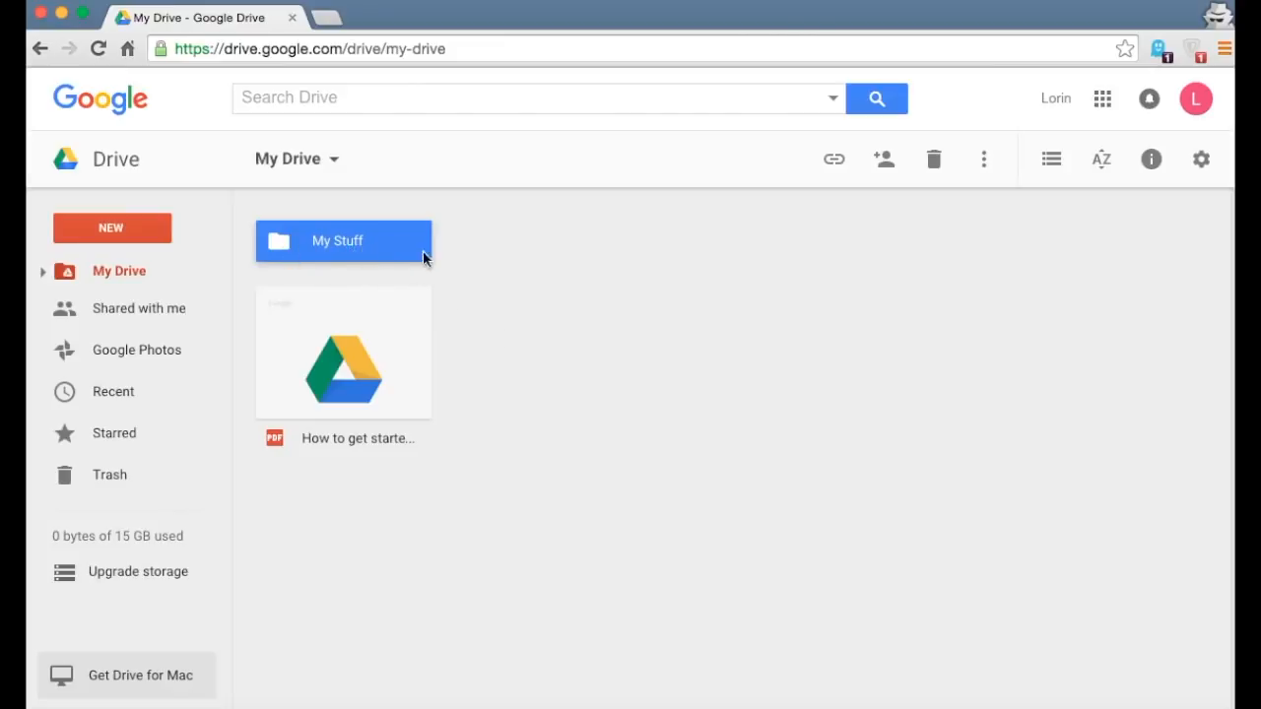
click(470, 272)
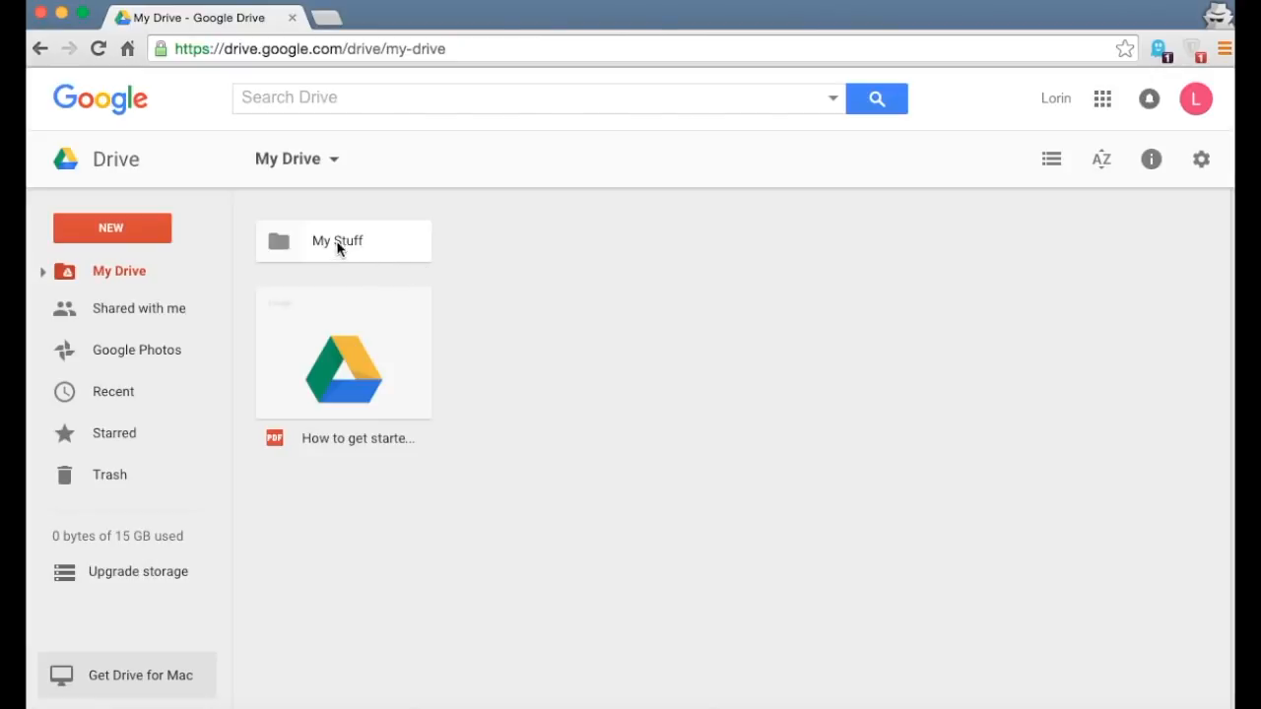
click(142, 229)
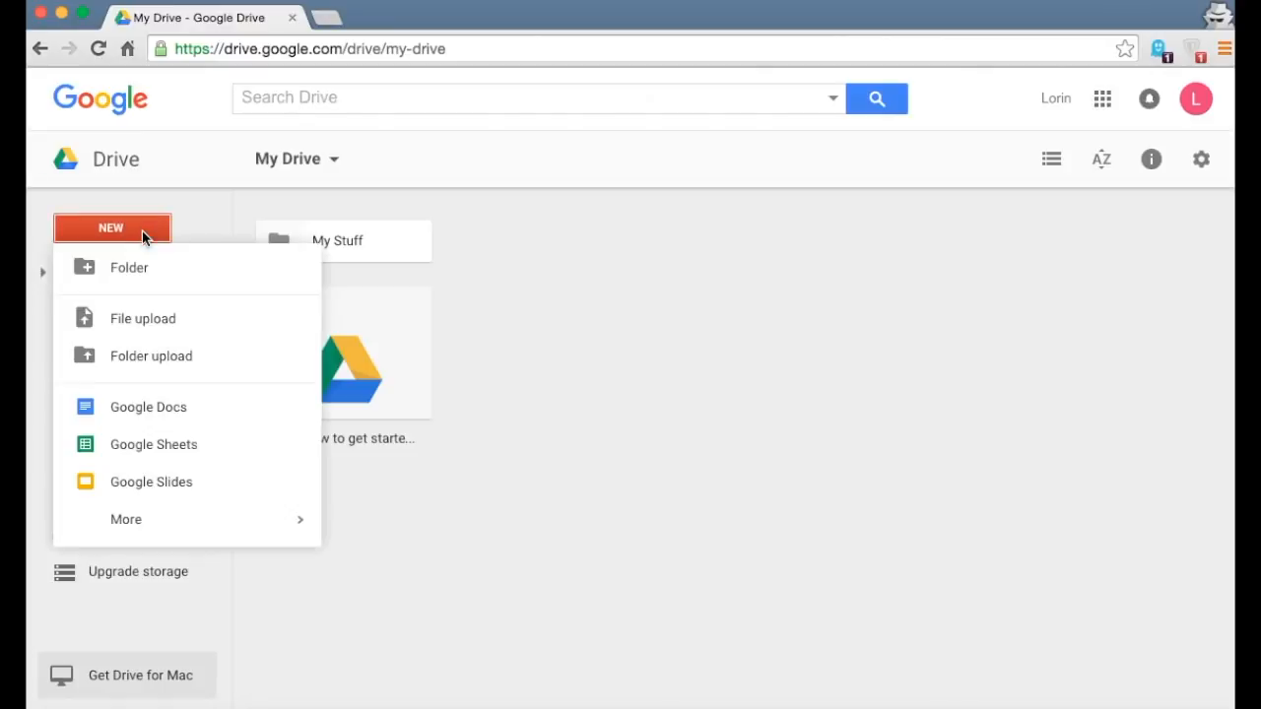
- Create a blank Google Docs document and title it 'My Stuff'
click(167, 411)
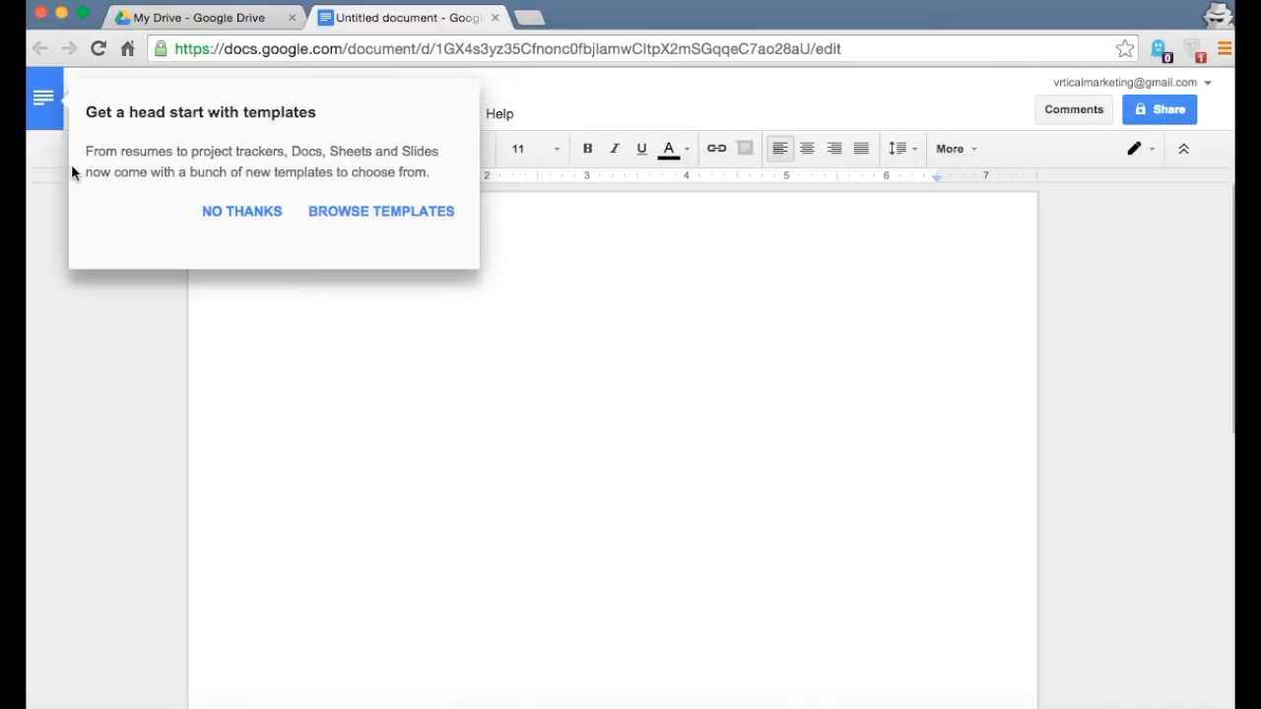
click(232, 215)
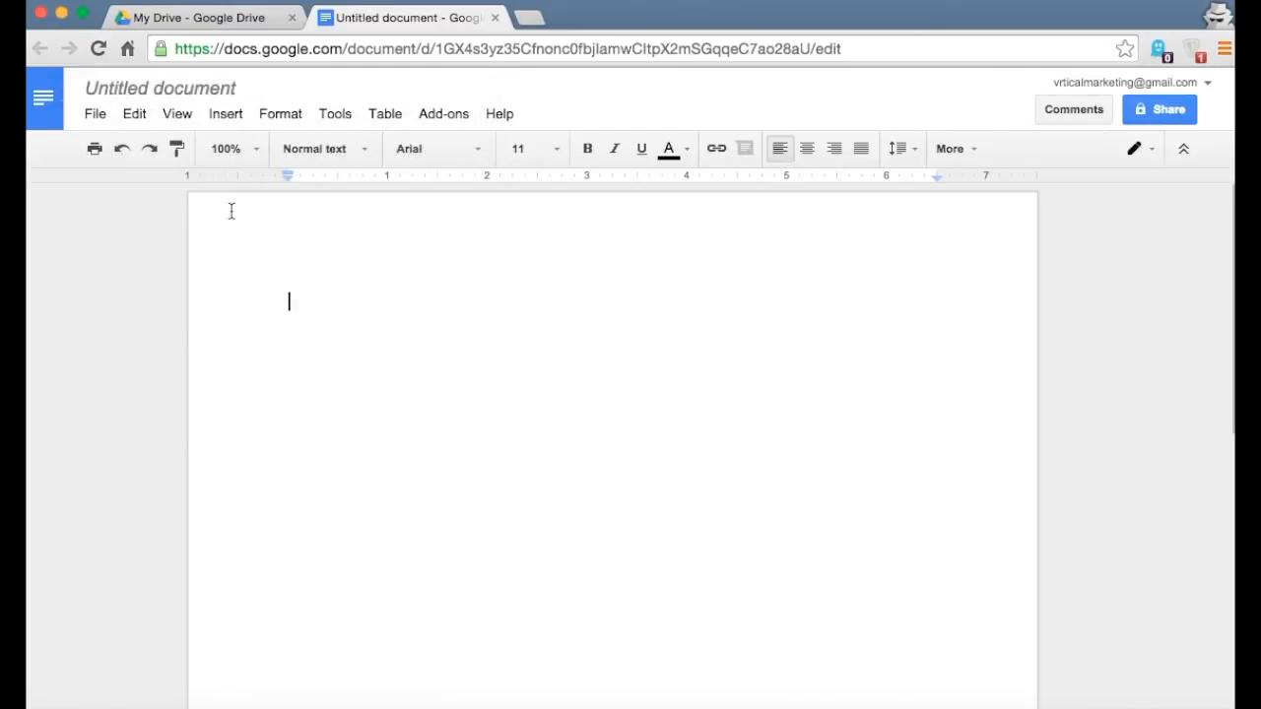
click(236, 20)
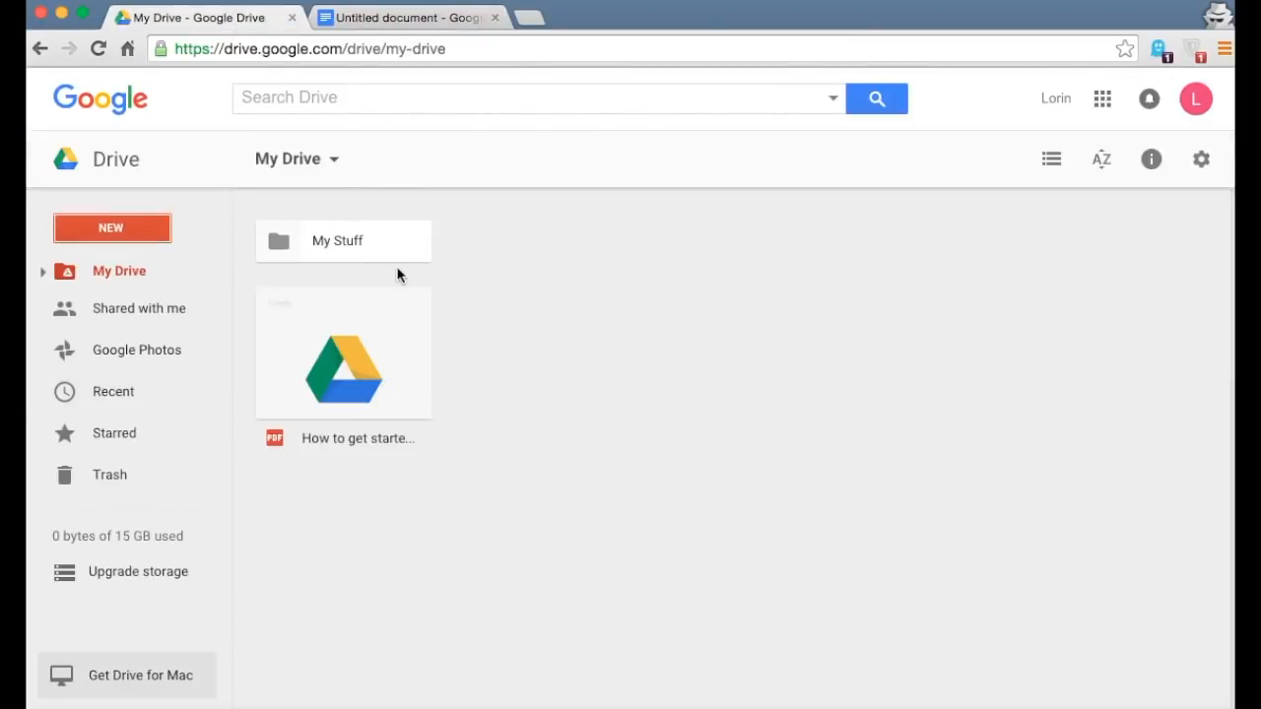
click(394, 28)
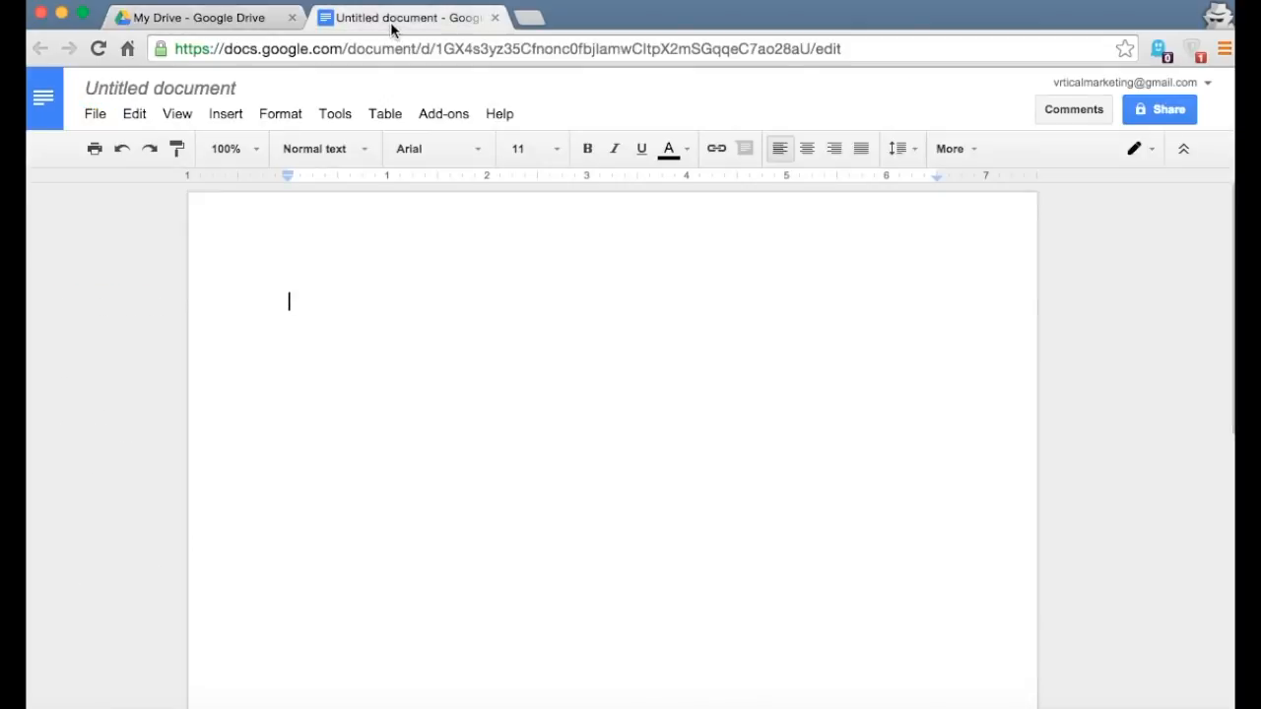
click(169, 97)
text(My Stuff)
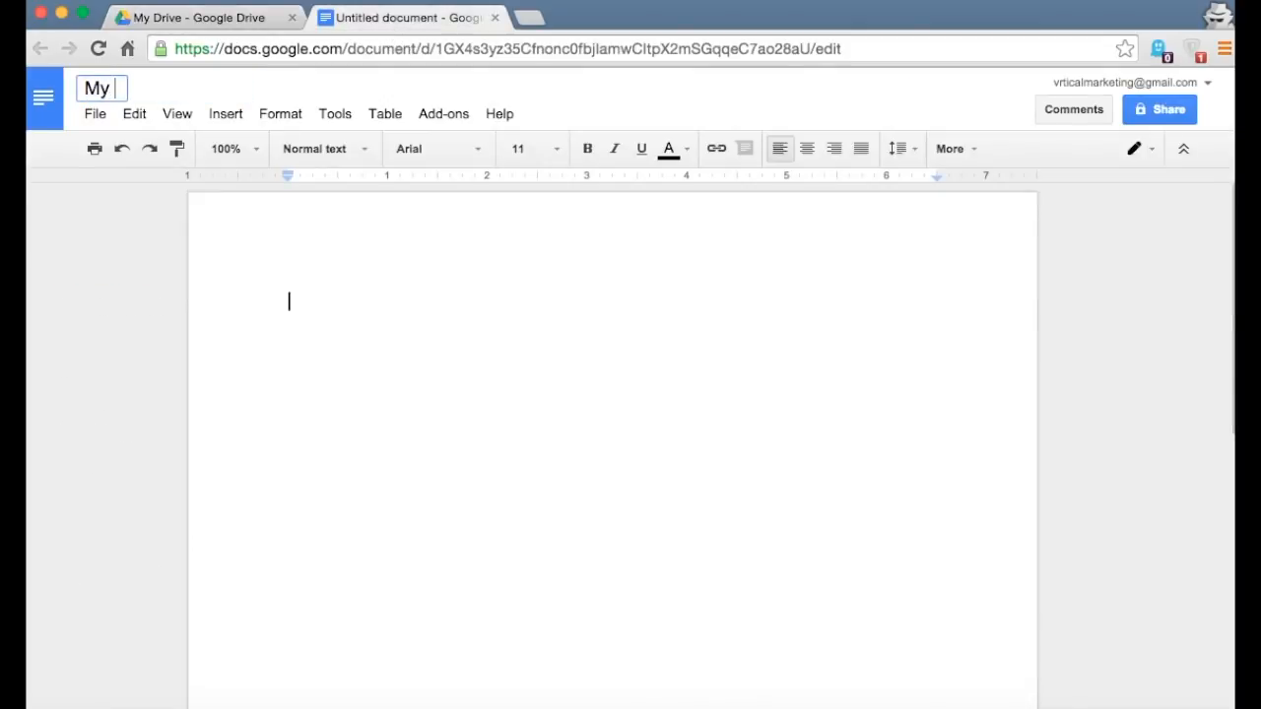
key(Return)
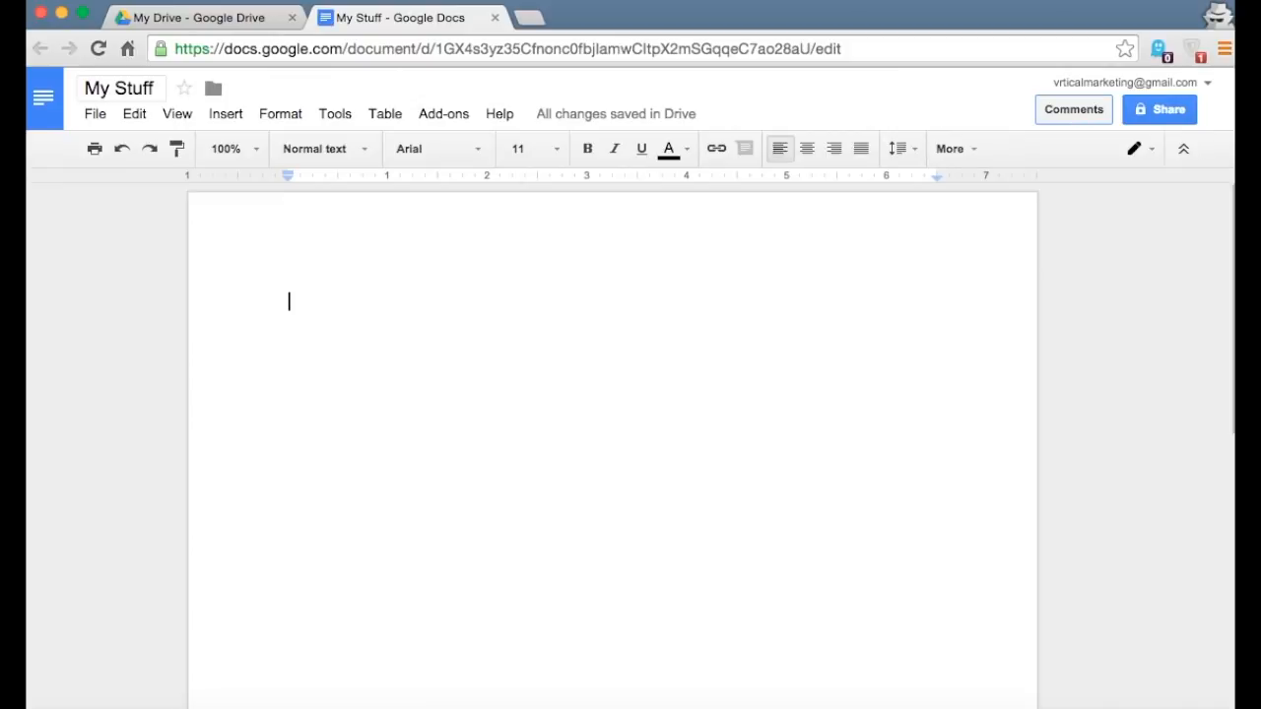
- Write 'Hello world!' in the document, then close it, reopen it from Drive, and close it
key(Return)
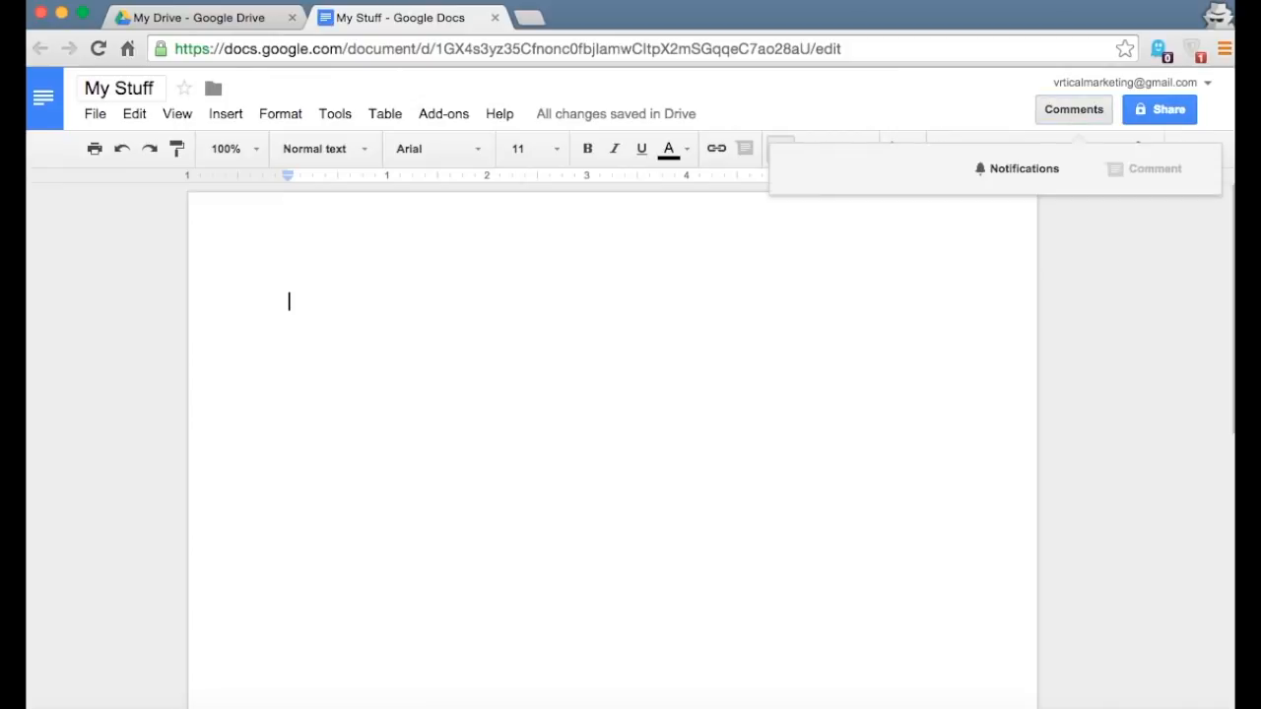
click(297, 305)
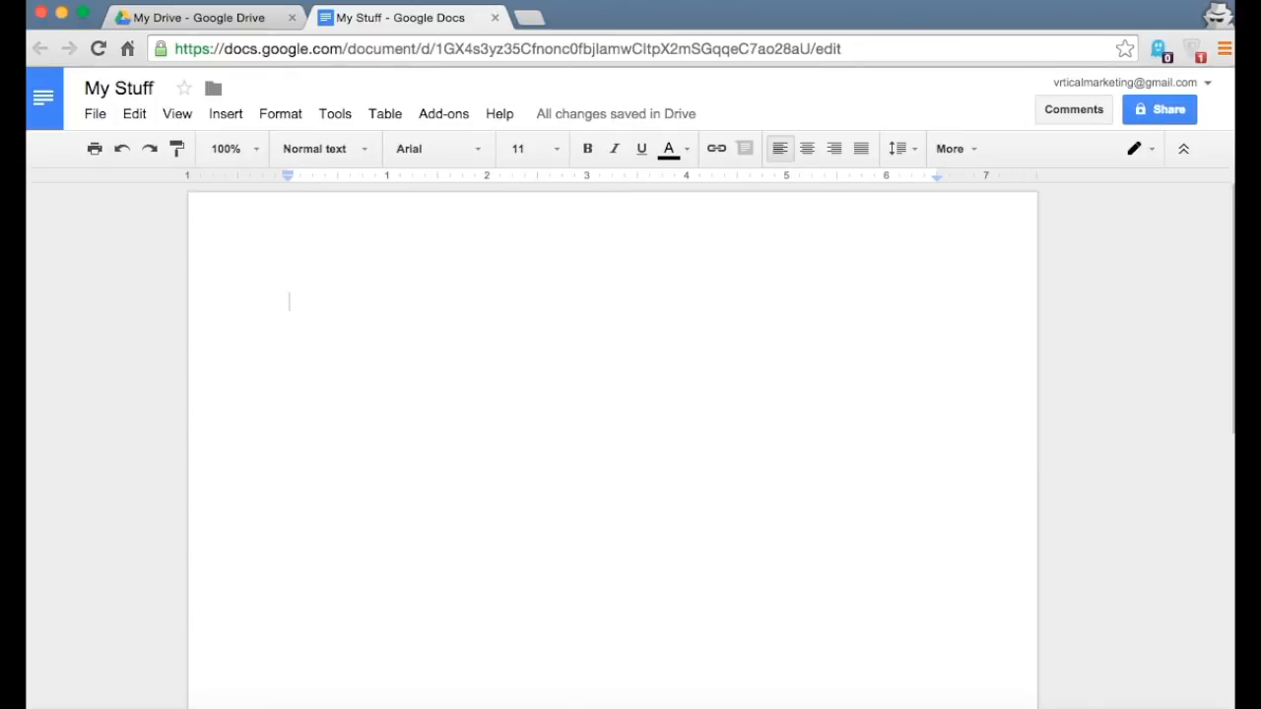
text(Hello)
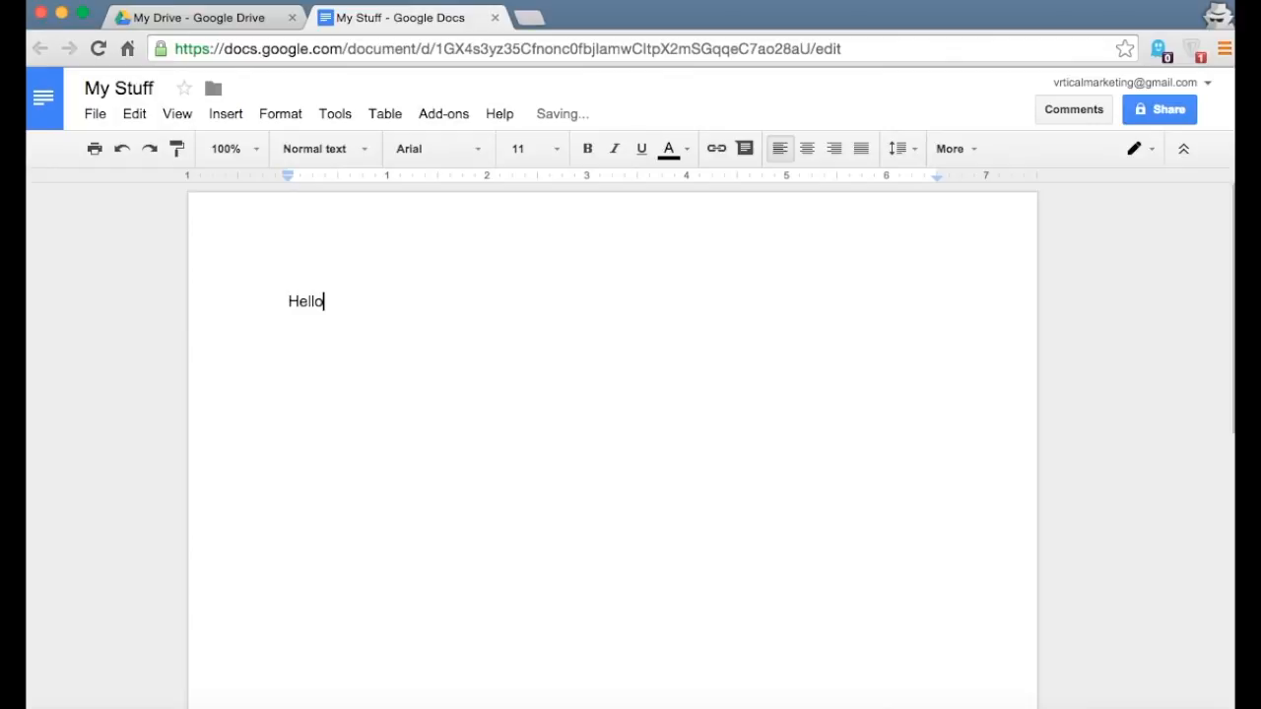
text( world!)
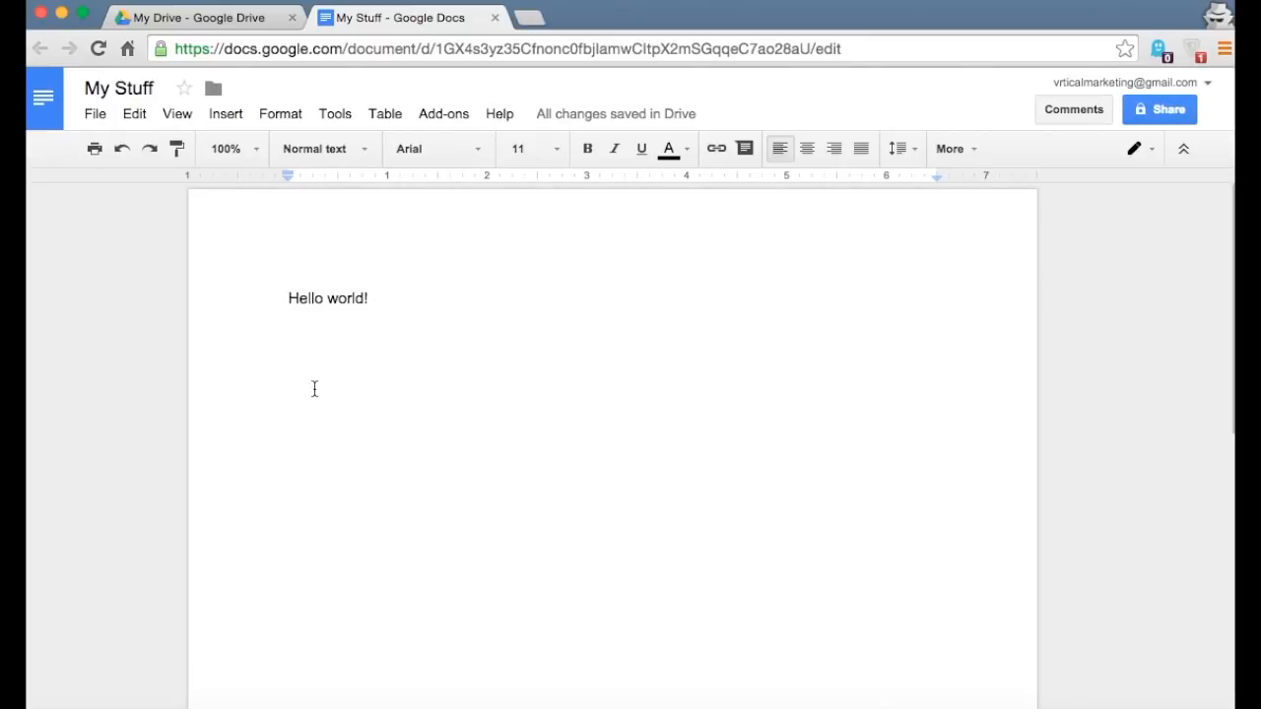
click(494, 18)
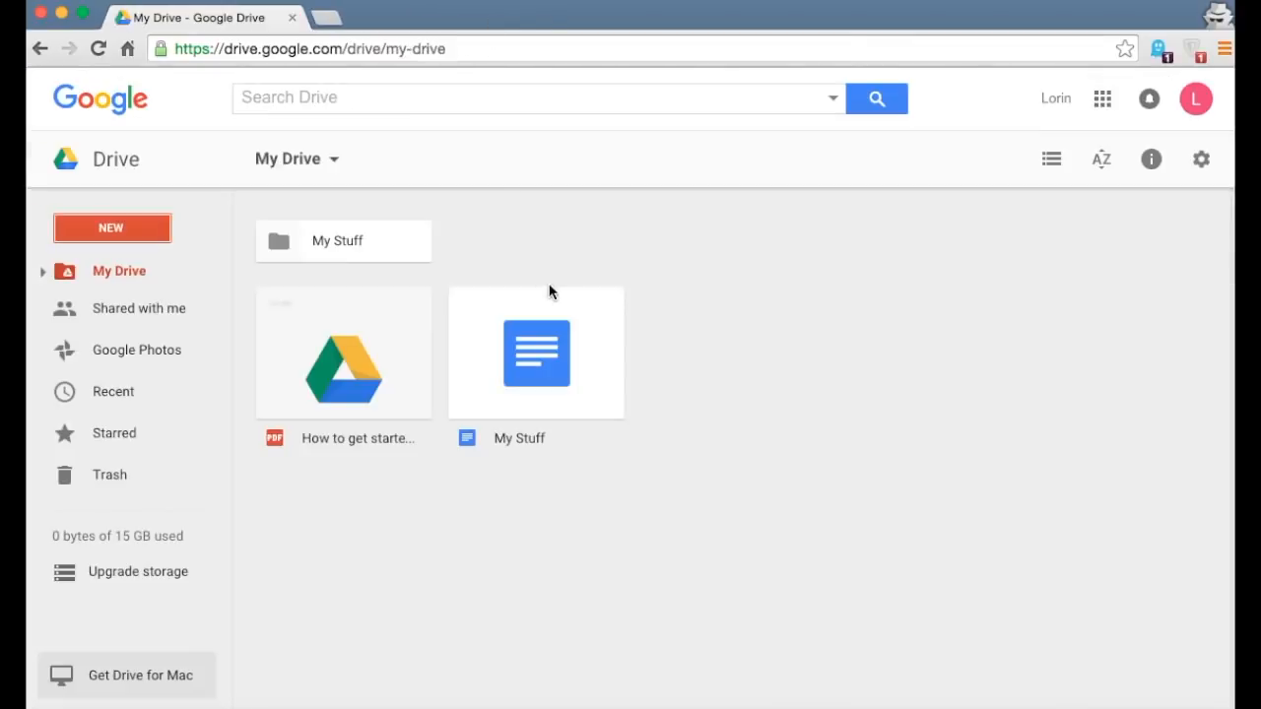
double_click(527, 364)
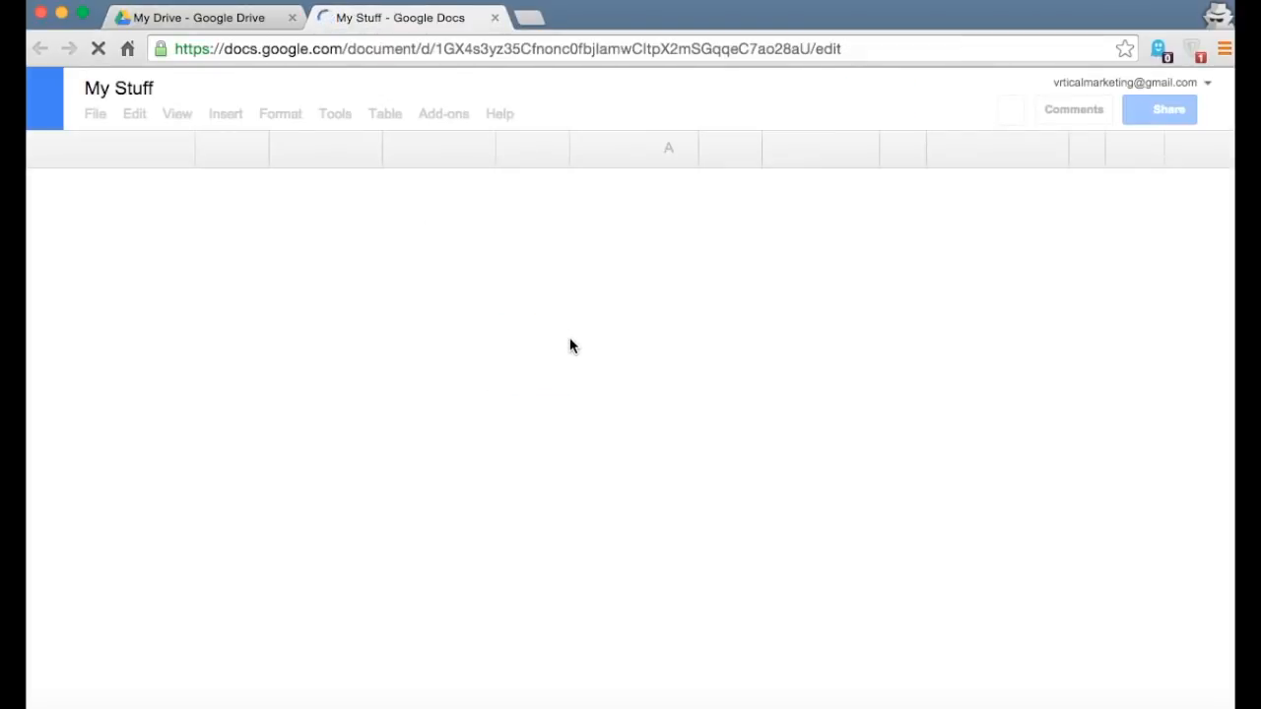
click(347, 301)
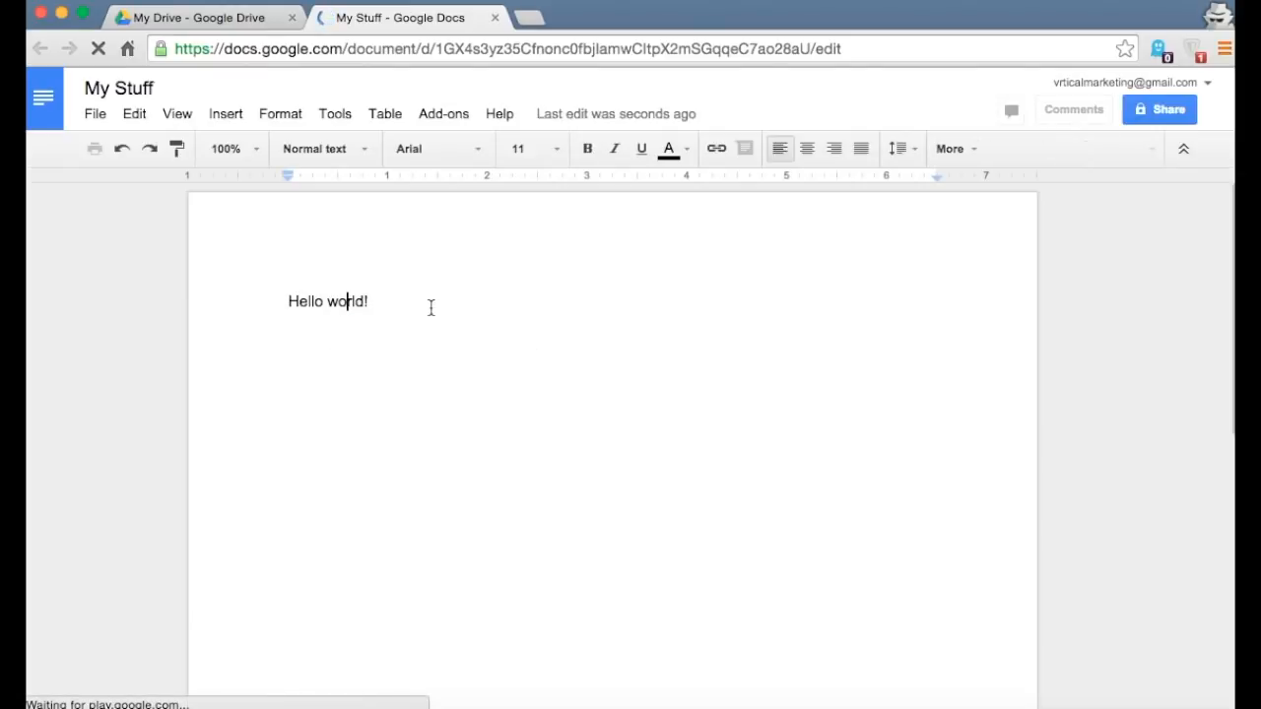
click(495, 18)
- Create a new blank Google Sheets spreadsheet titled 'My Other Stuff'
click(122, 236)
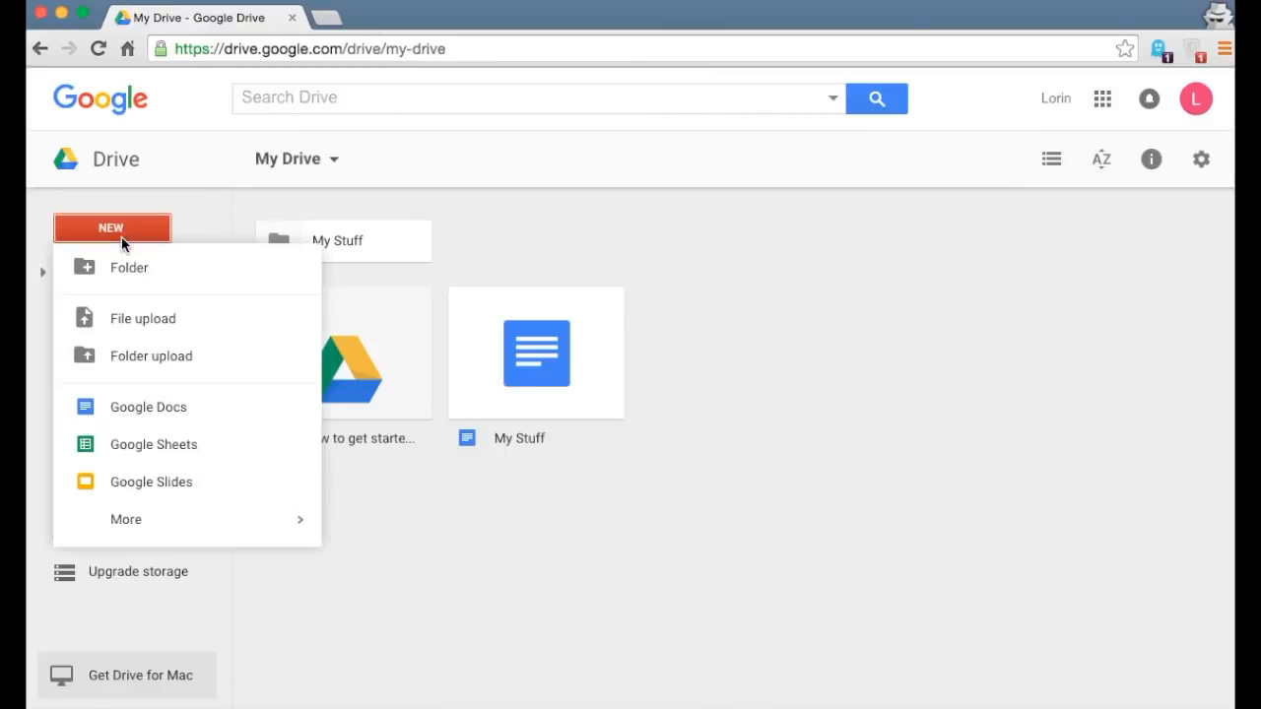
click(183, 452)
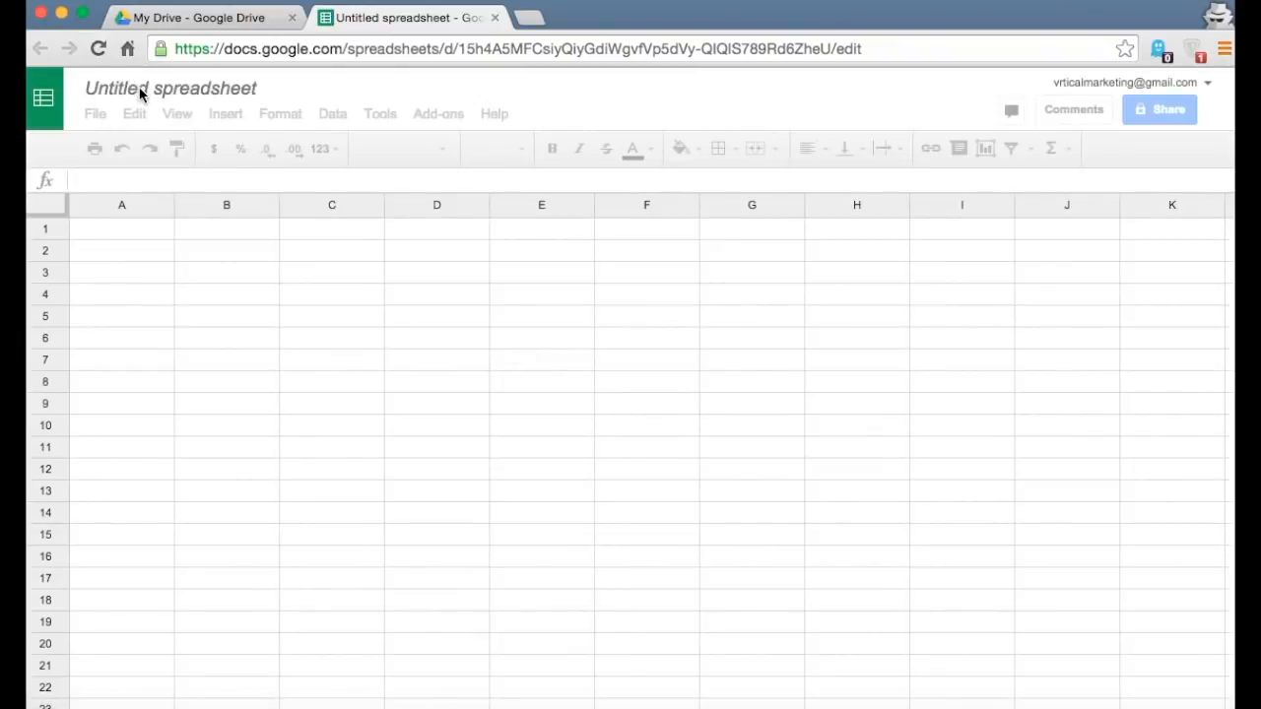
click(139, 87)
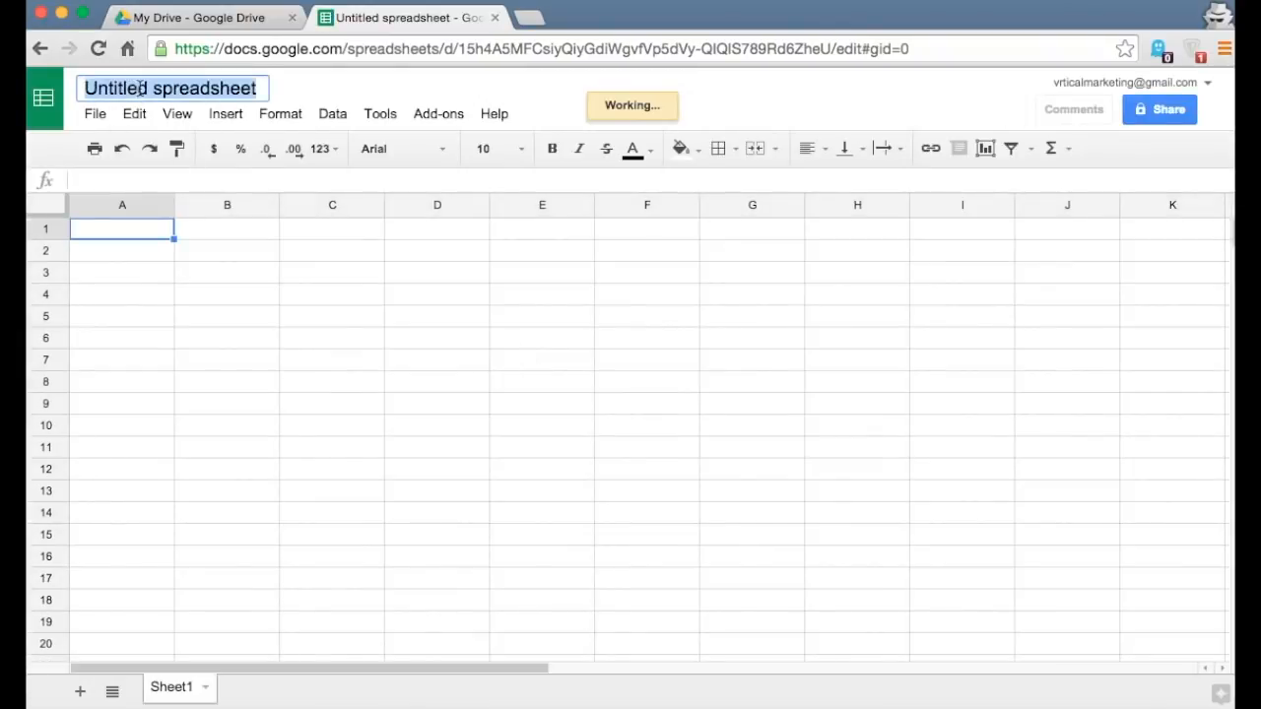
text(My)
key(Return)
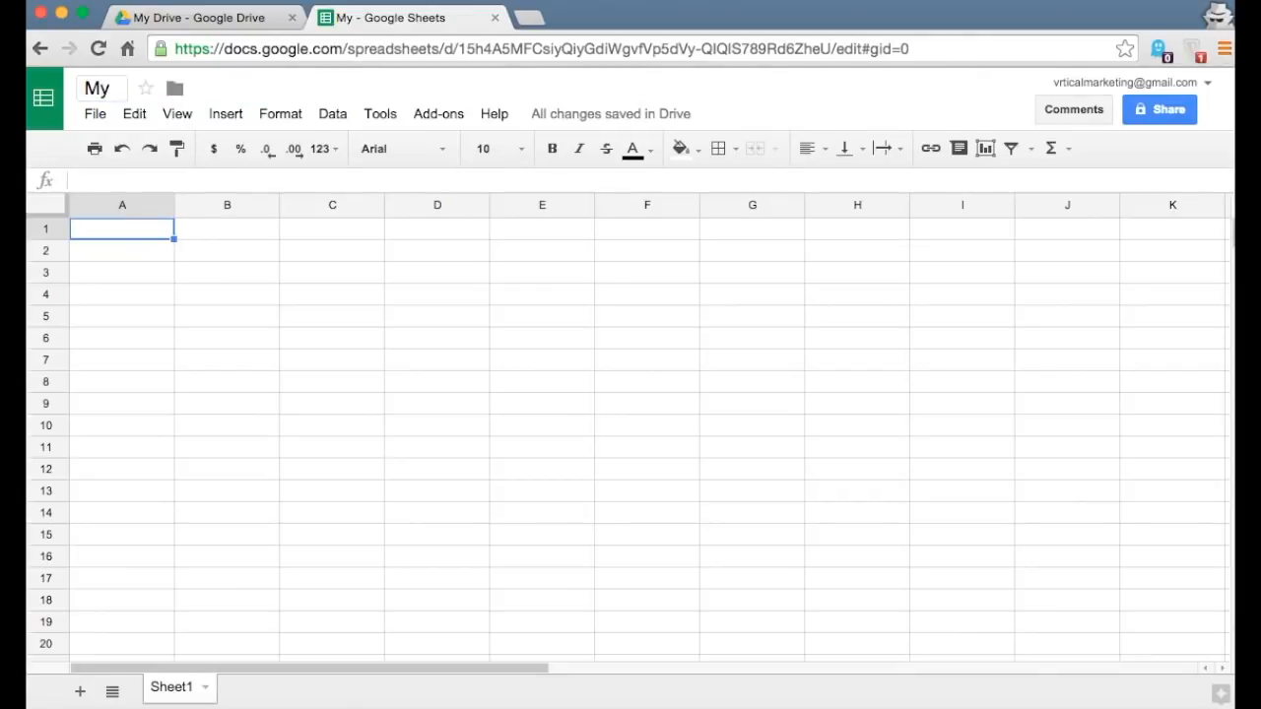
click(119, 91)
text(Other)
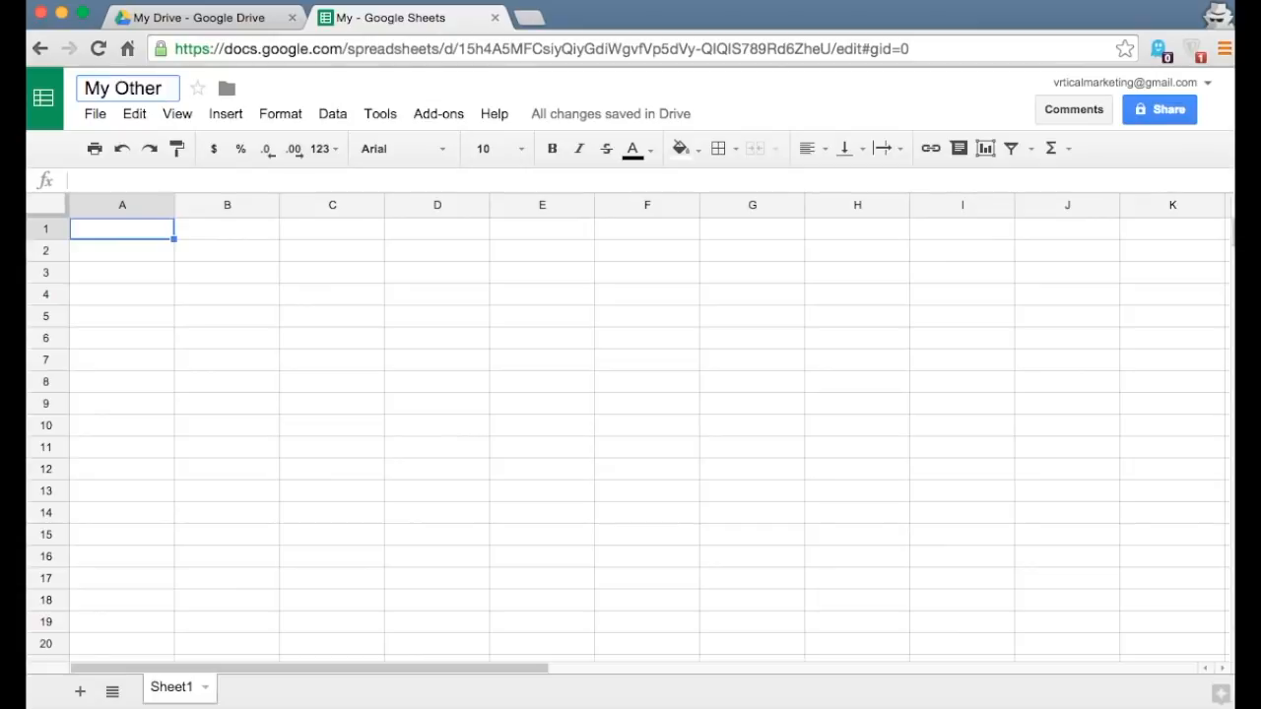
text(Stuff)
key(Return)
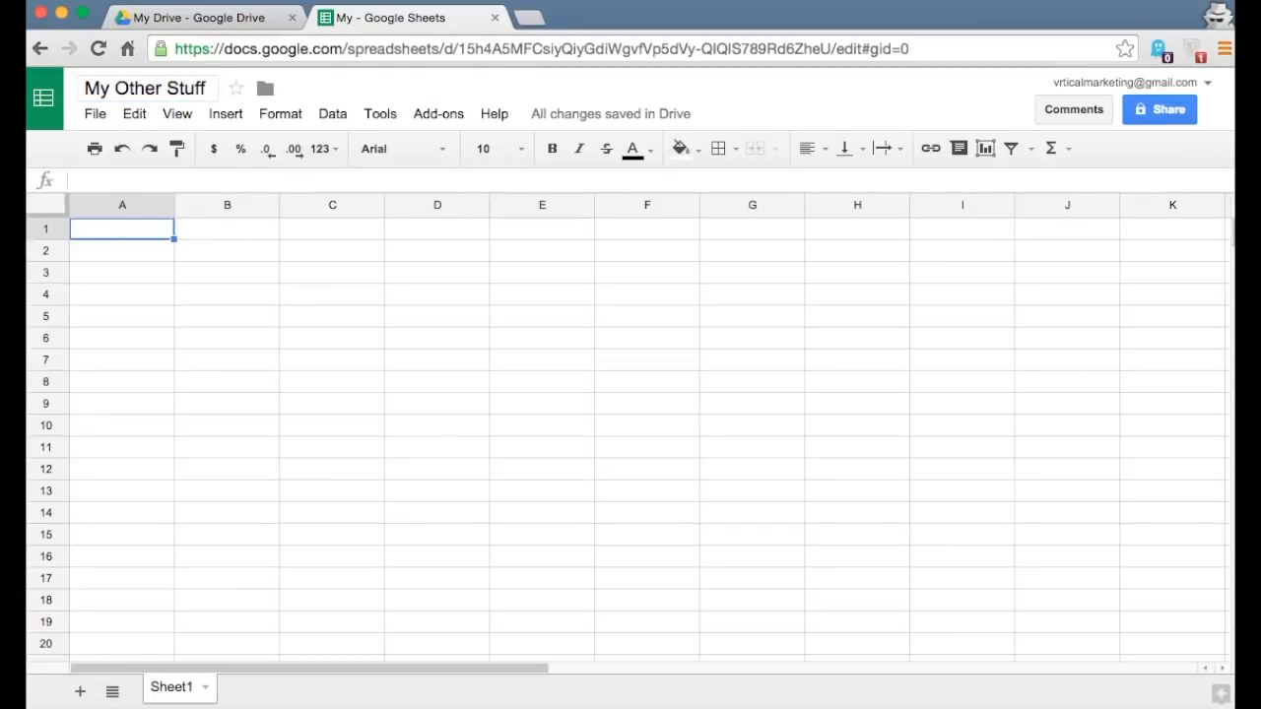
click(184, 345)
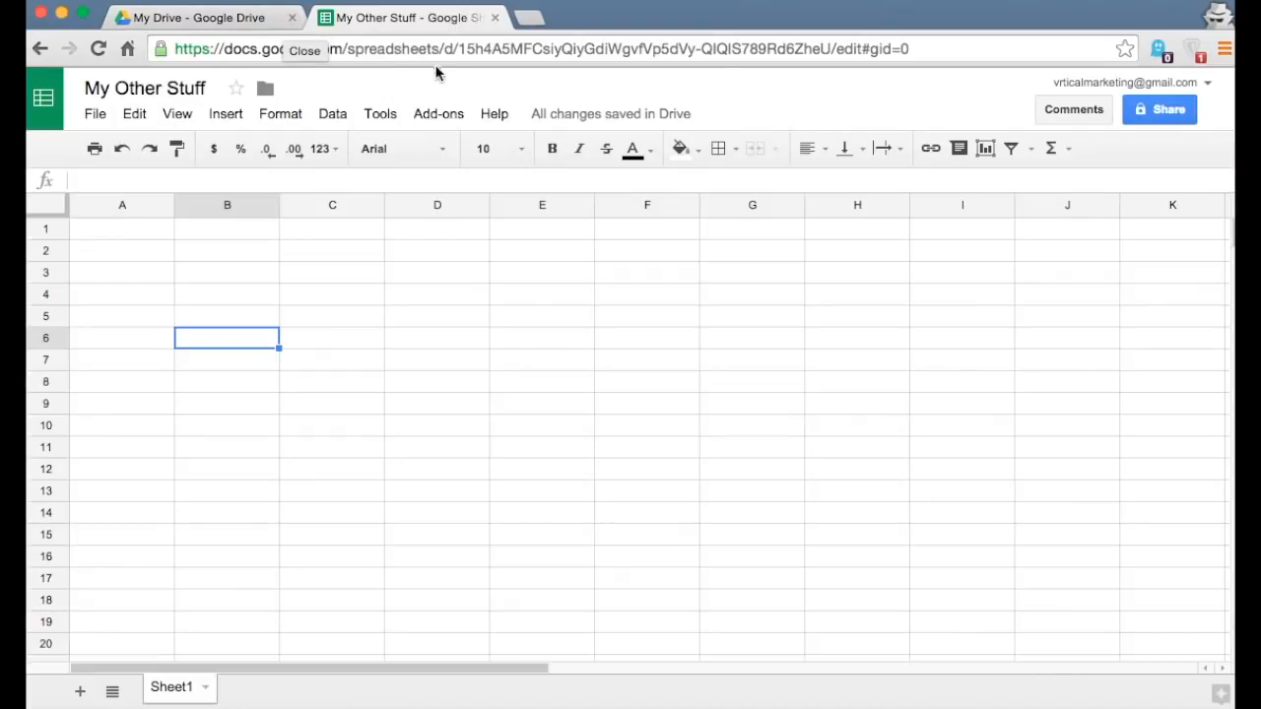
- Close the My Other Stuff spreadsheet, reopen it from My Drive, and close it again
click(495, 18)
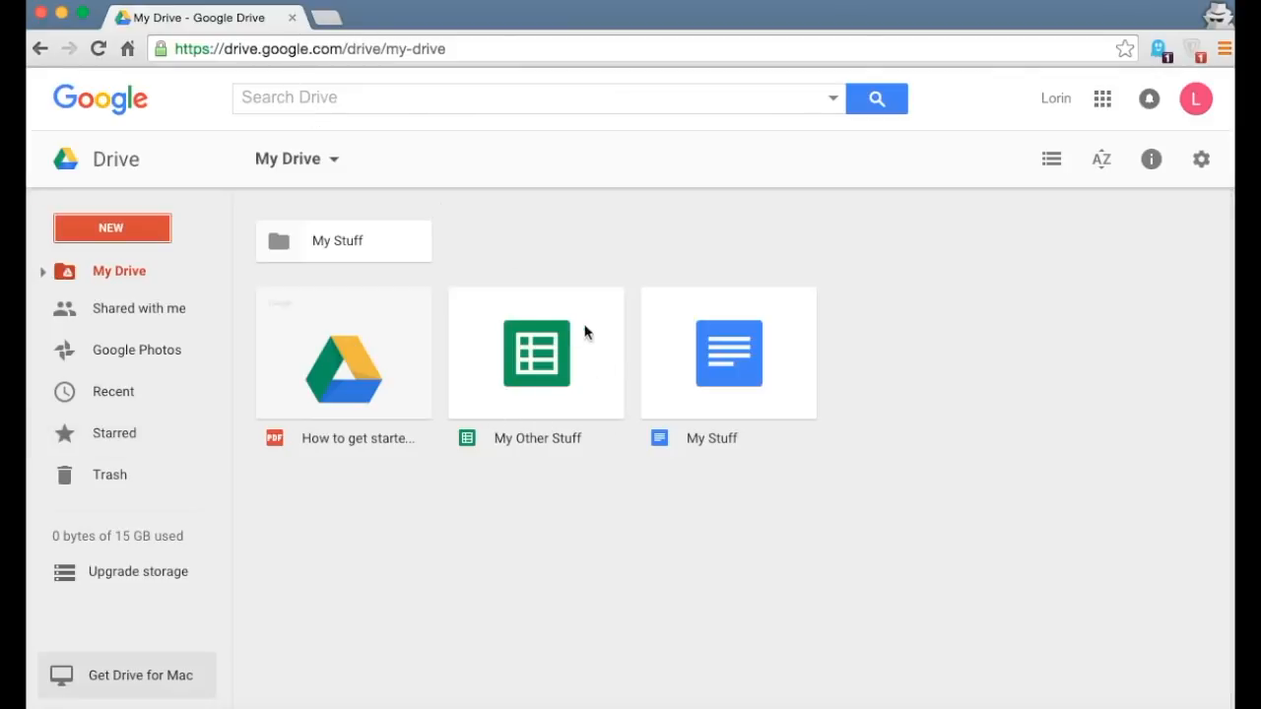
double_click(527, 384)
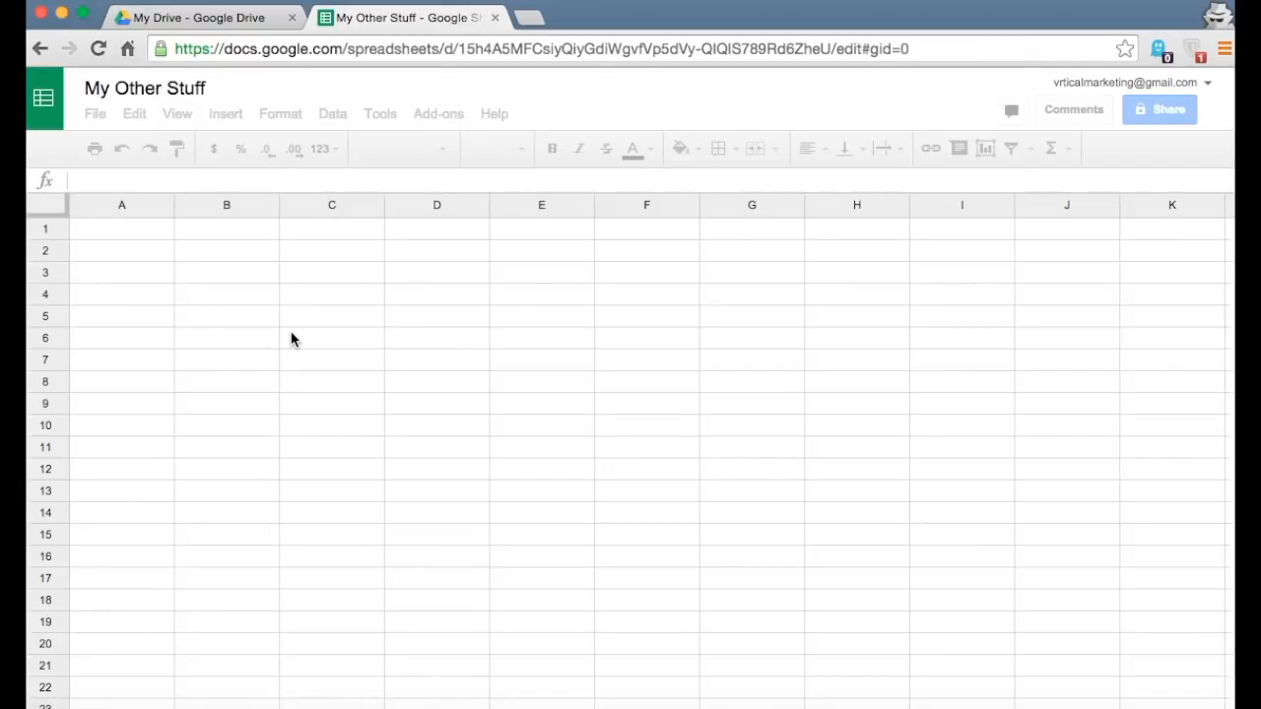
click(494, 18)
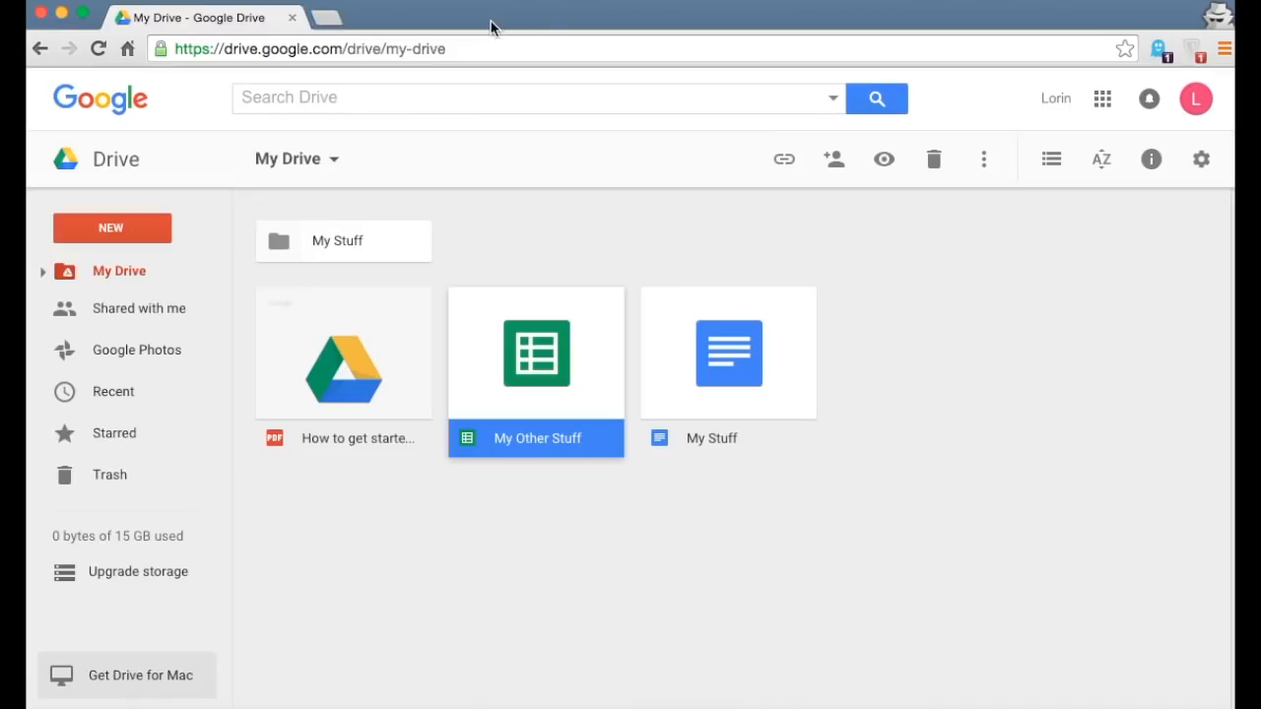
click(124, 231)
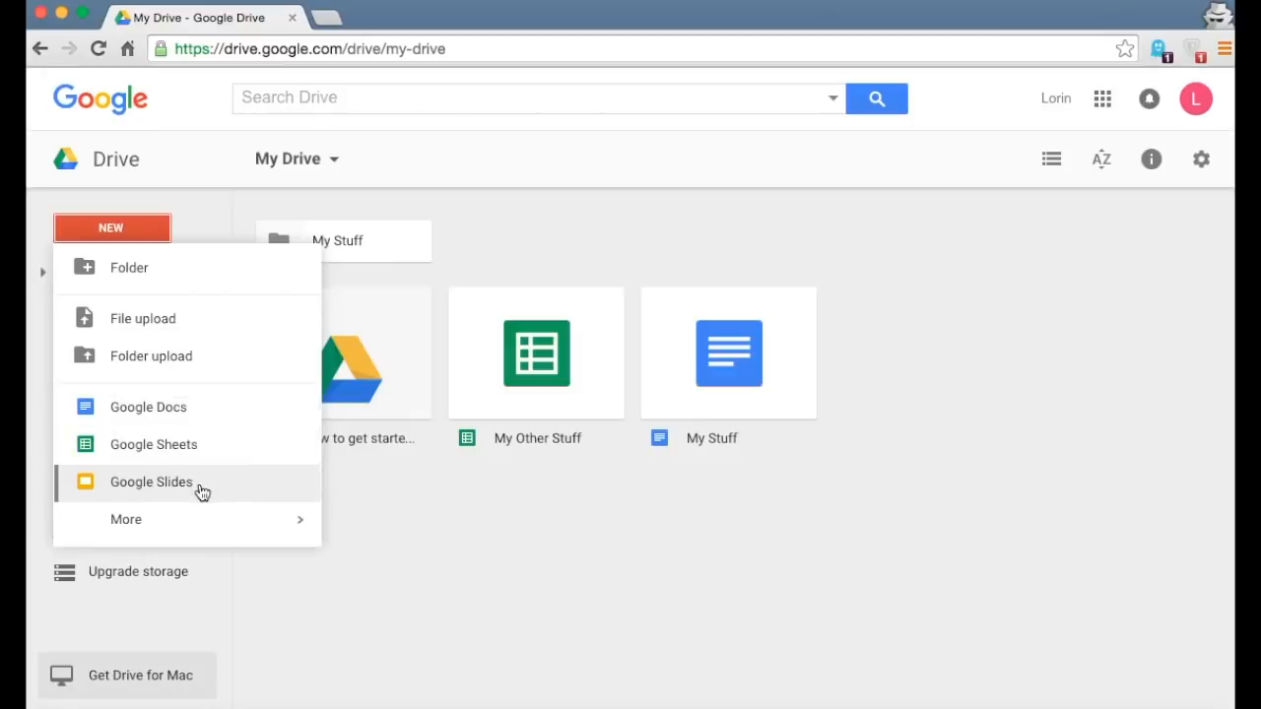
mouse_move(270, 526)
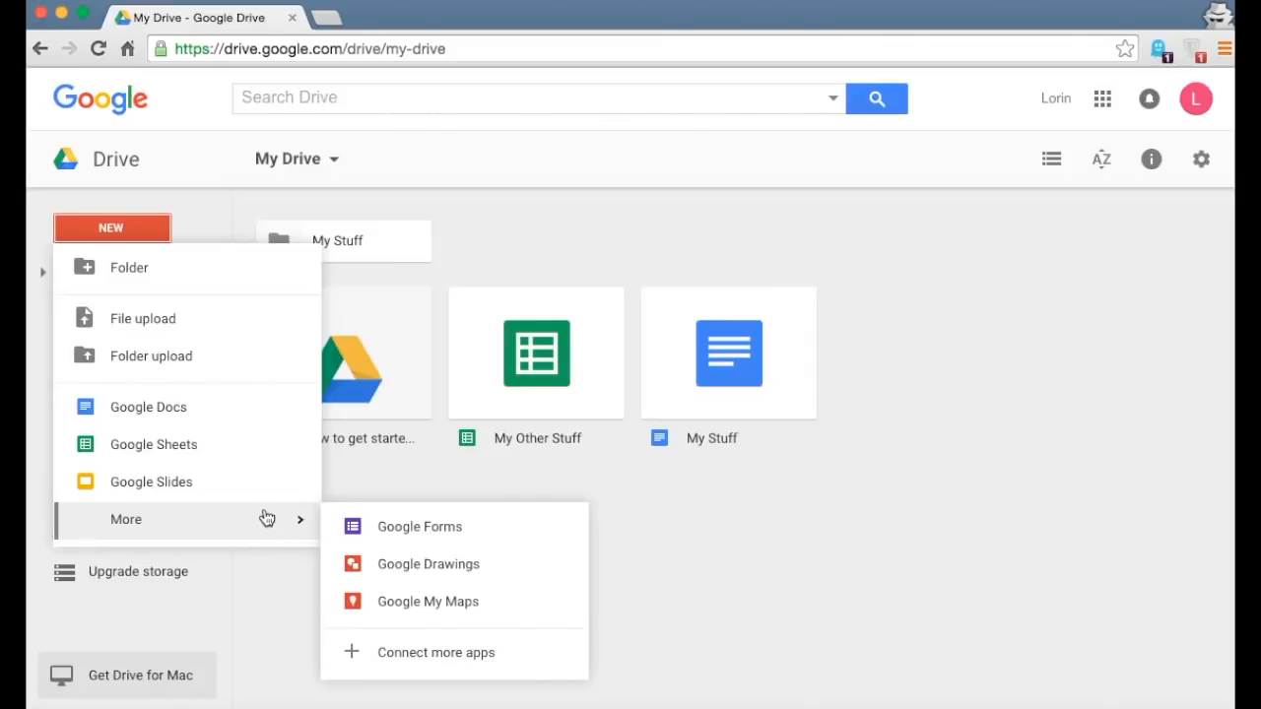
click(727, 532)
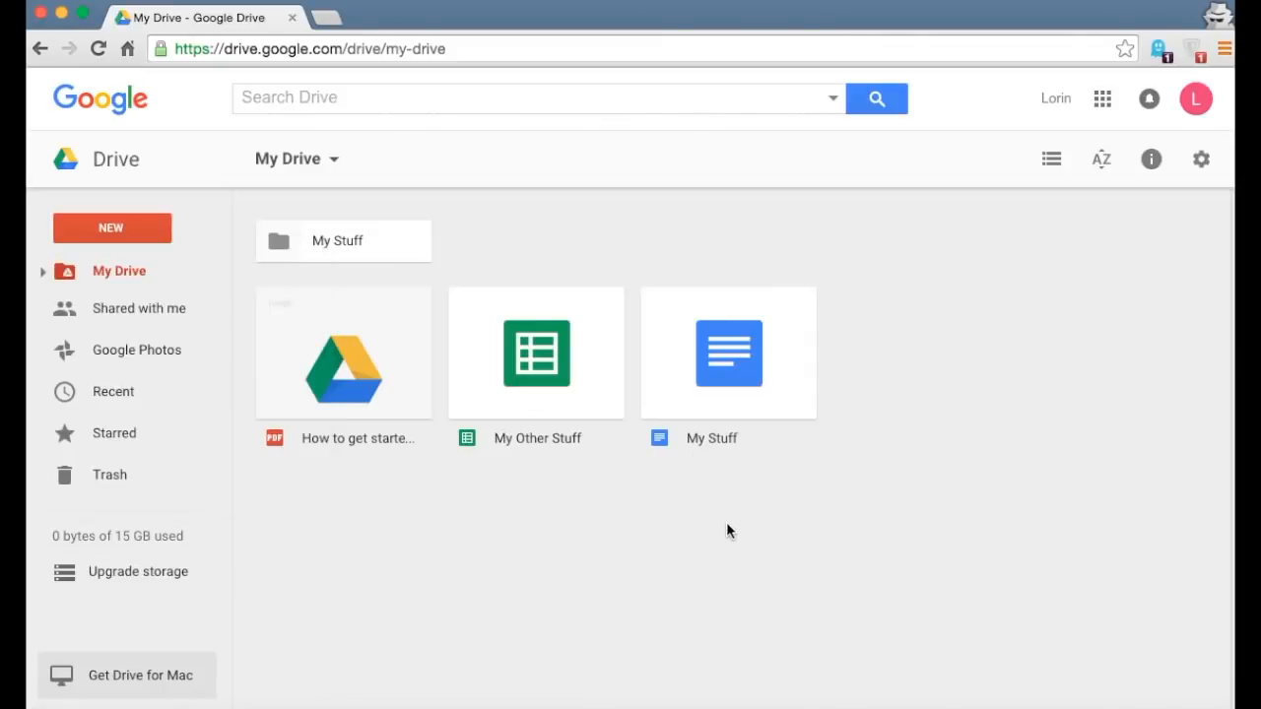
click(80, 234)
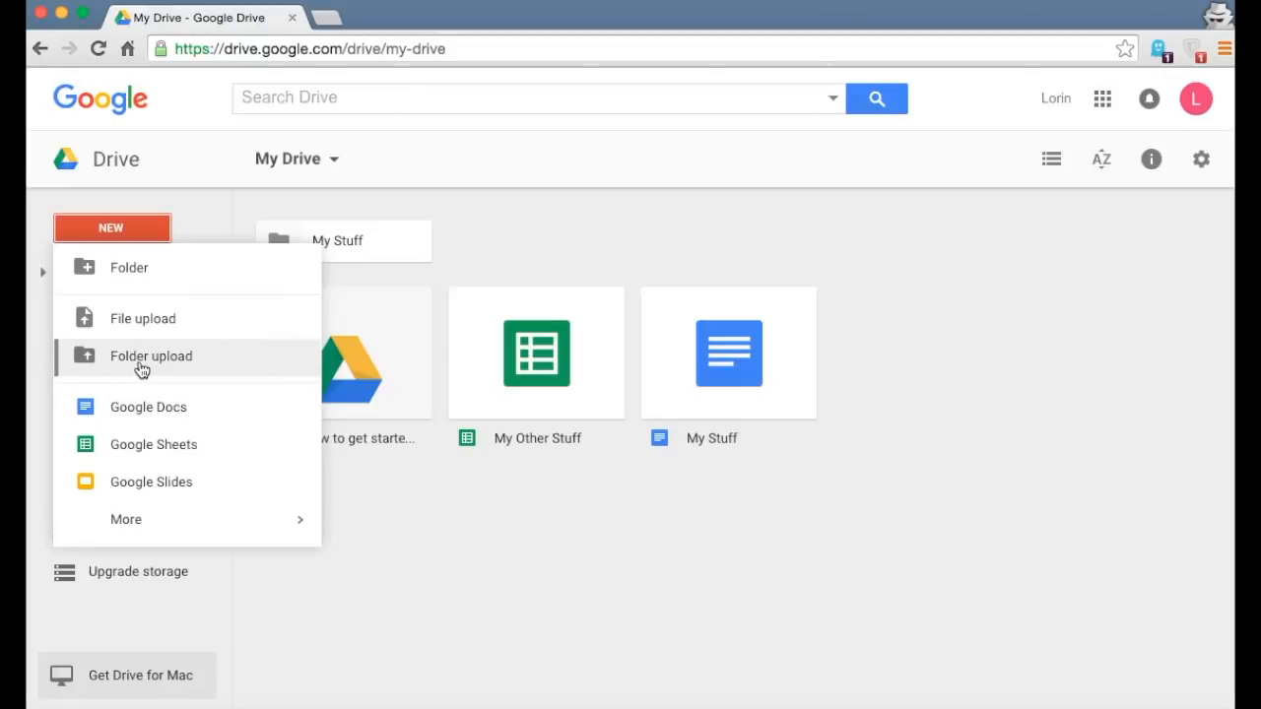
click(551, 586)
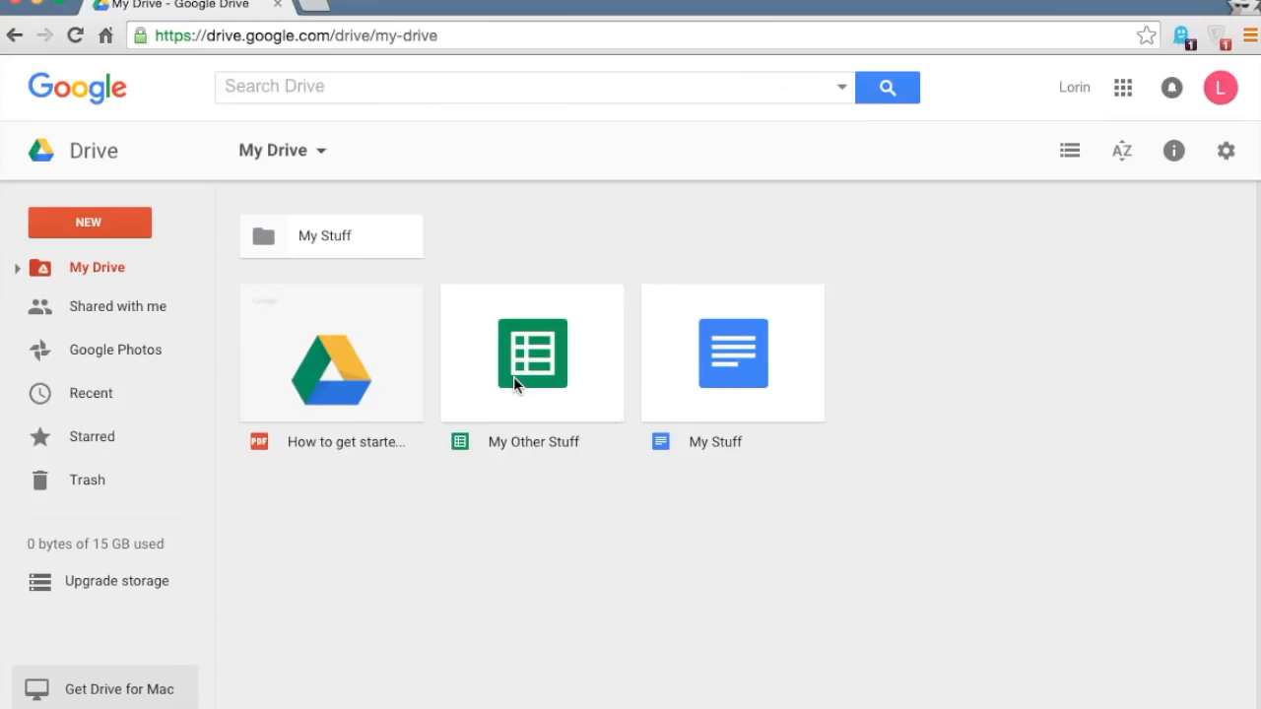
- Drag the My Other Stuff spreadsheet and My Stuff document into the My Stuff folder
click(513, 377)
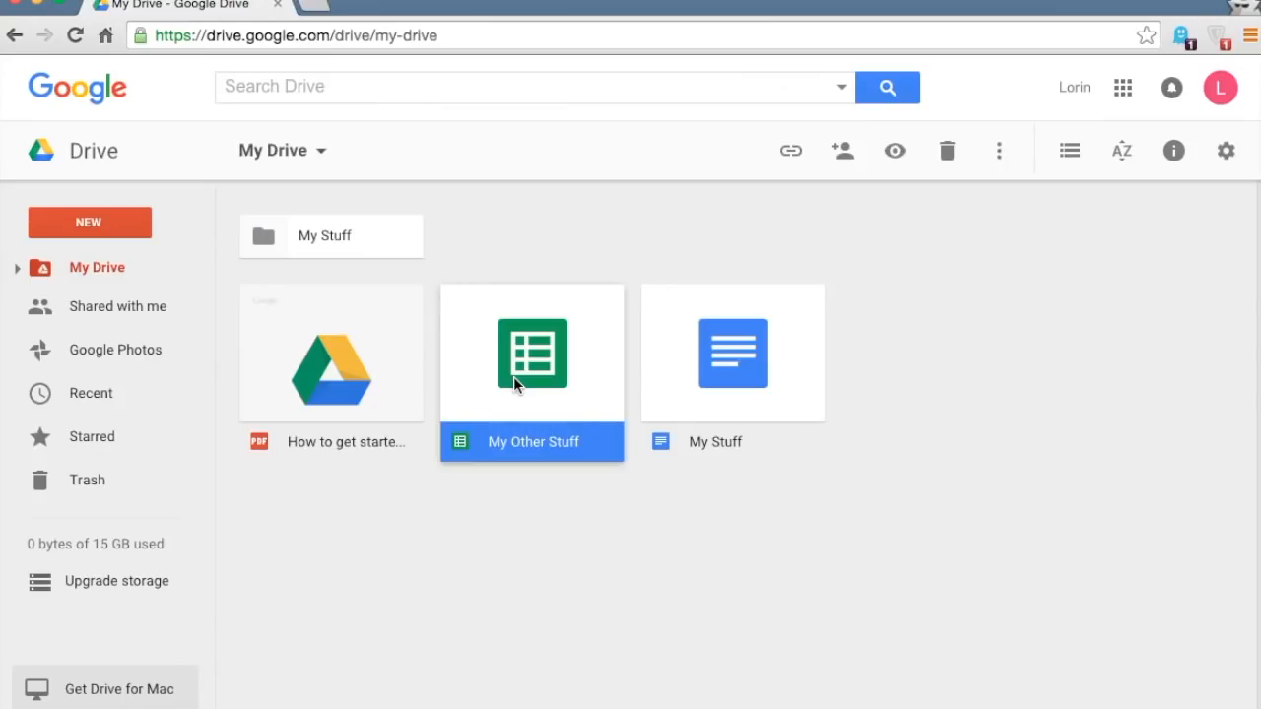
drag(552, 374, 321, 230)
drag(543, 371, 338, 227)
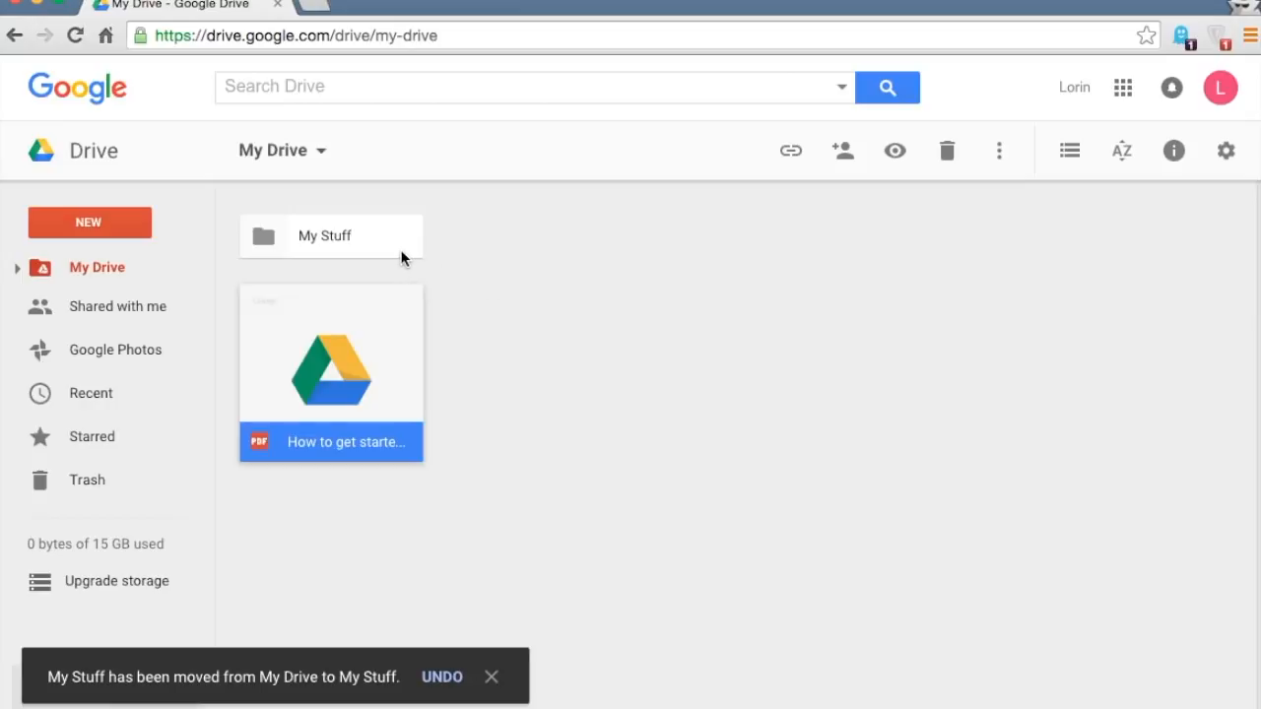
click(305, 250)
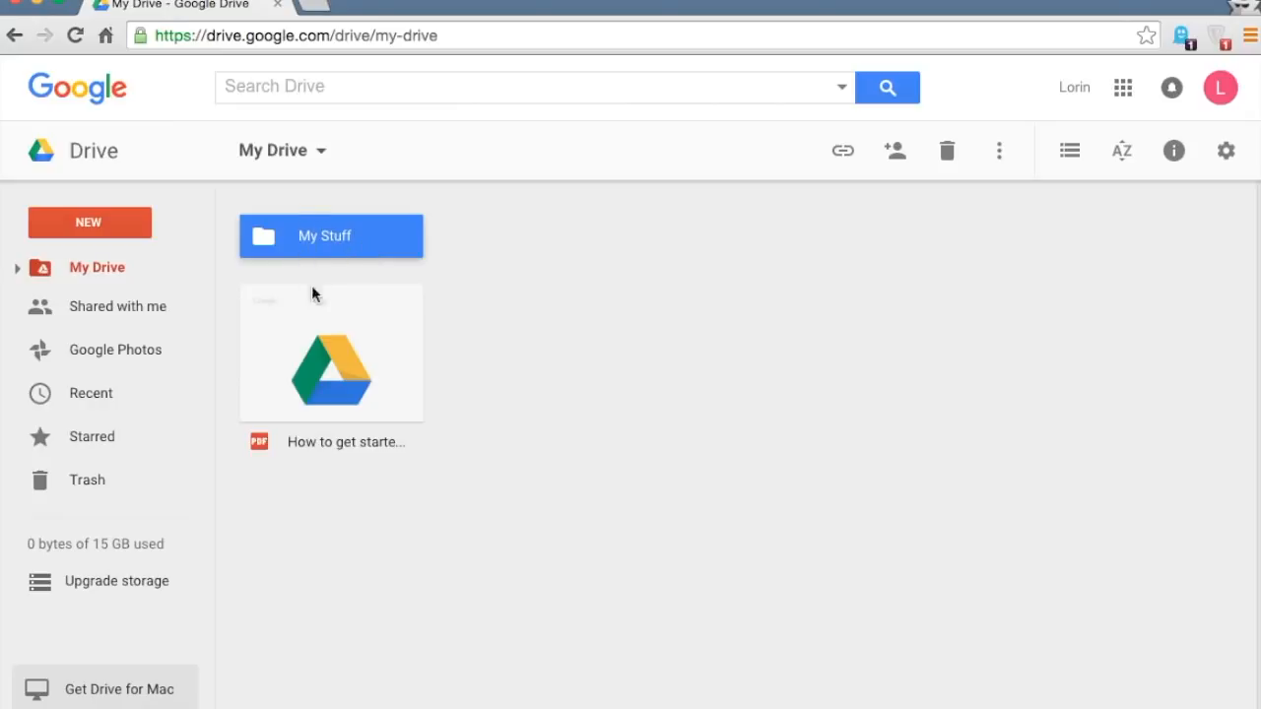
click(314, 327)
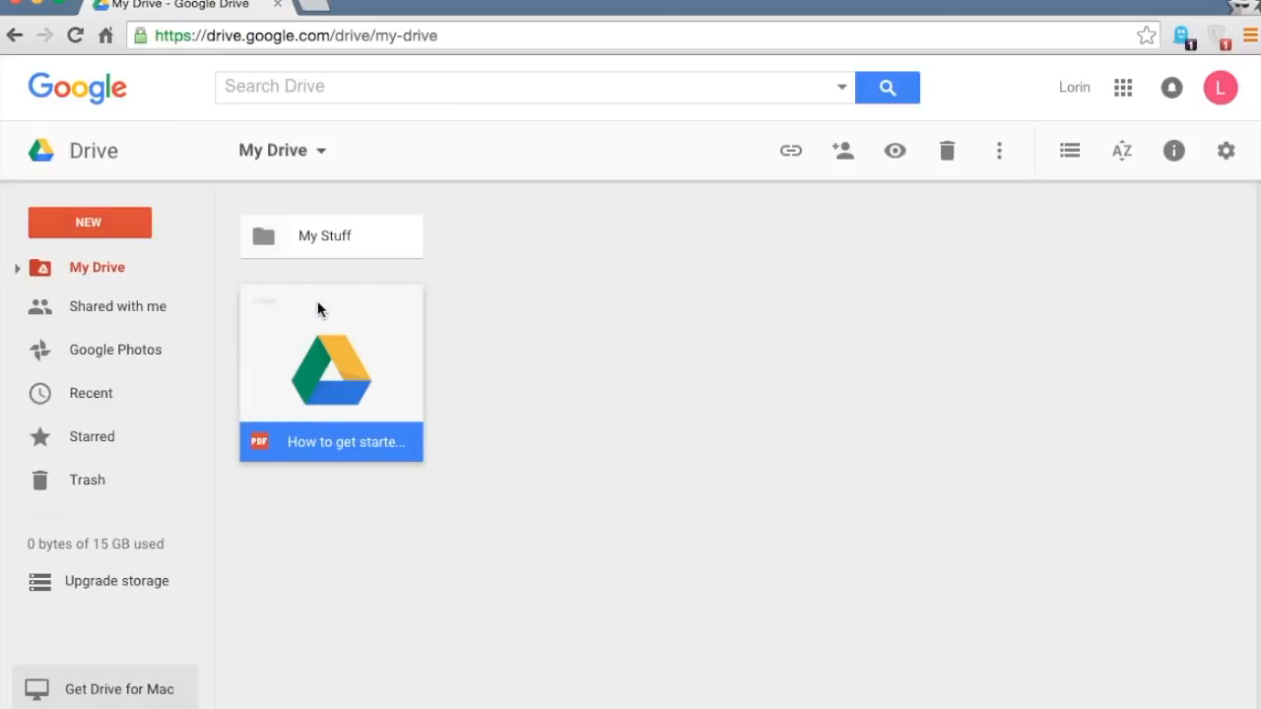
click(306, 243)
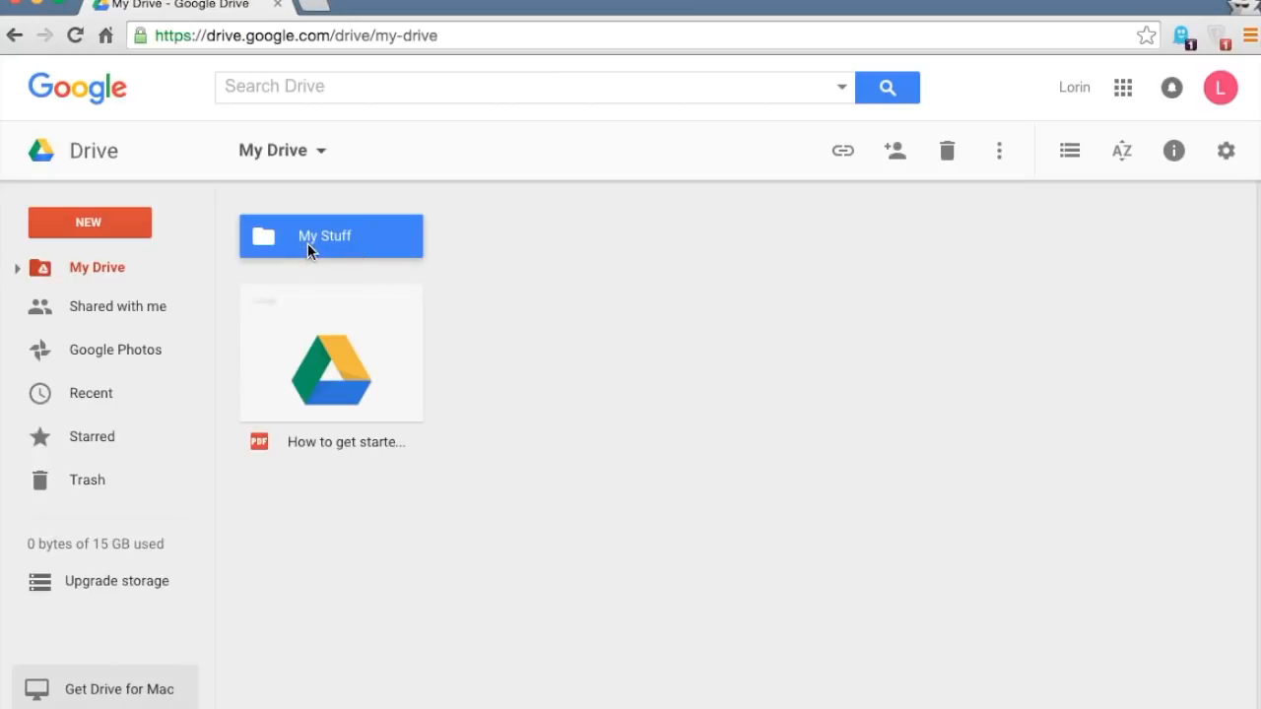
- Share the My Stuff folder with a recipient's e-mail address, keeping Can edit access
click(896, 160)
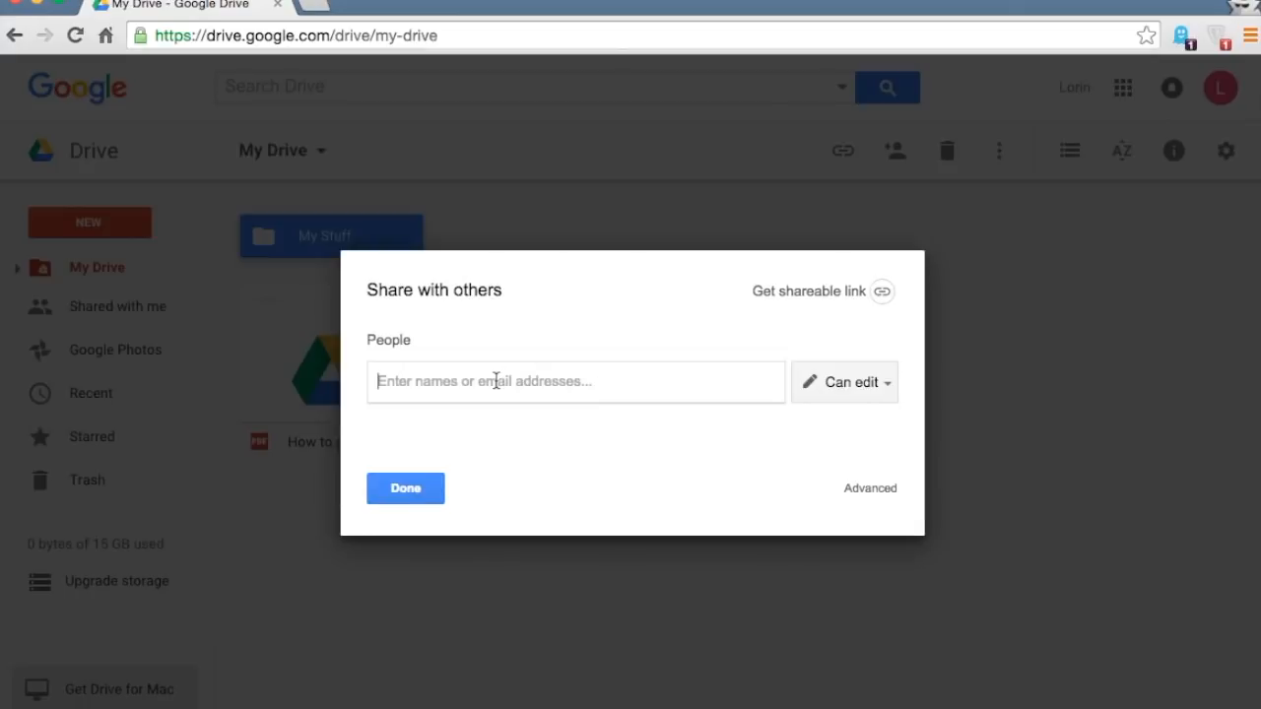
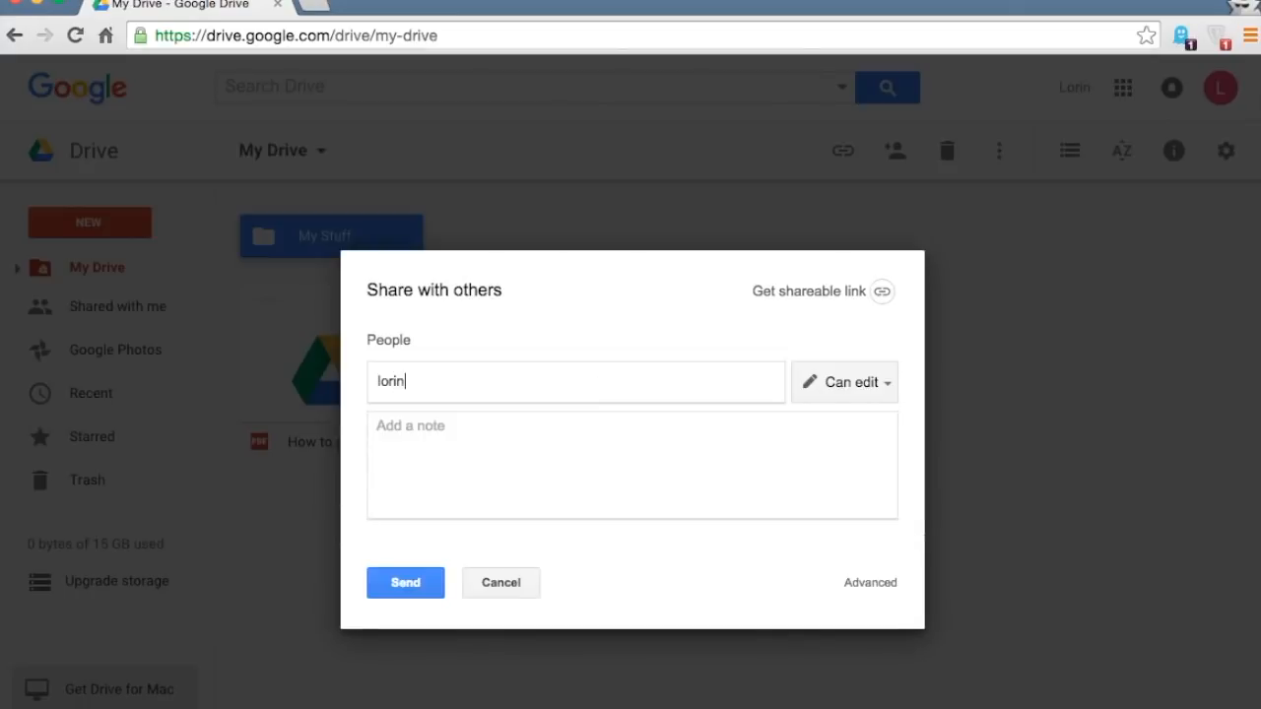
key(Return)
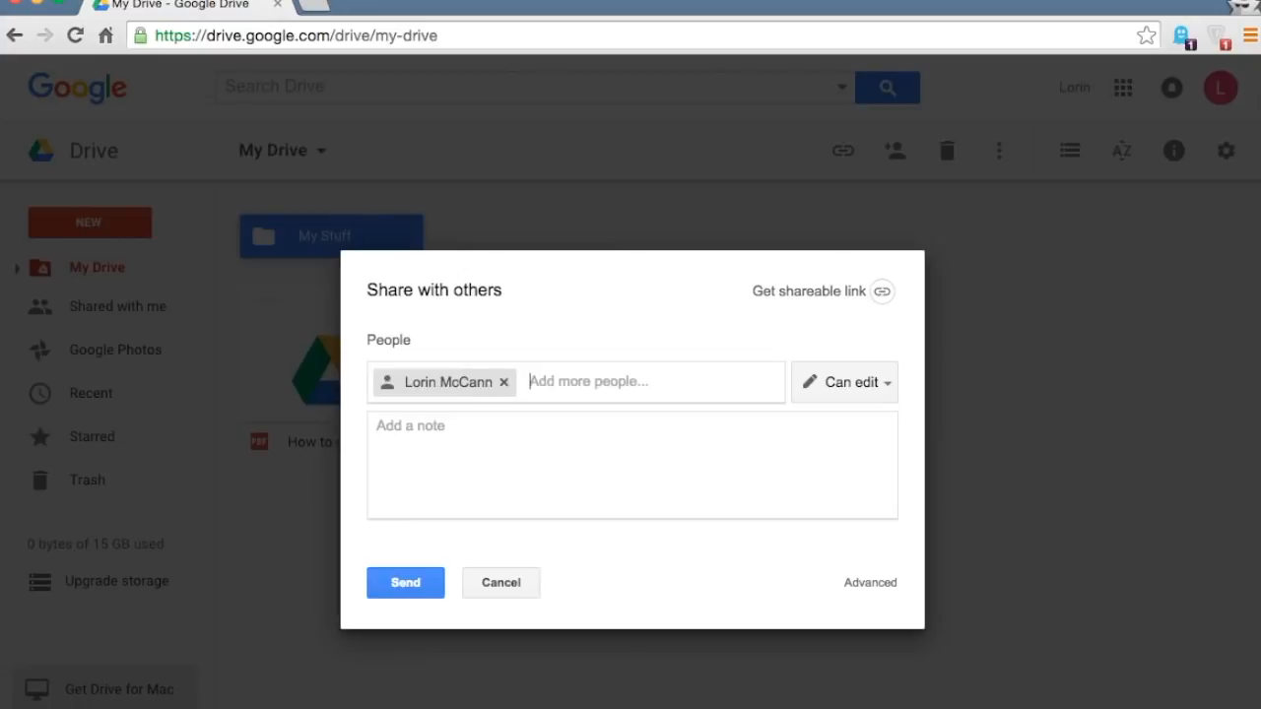
click(508, 441)
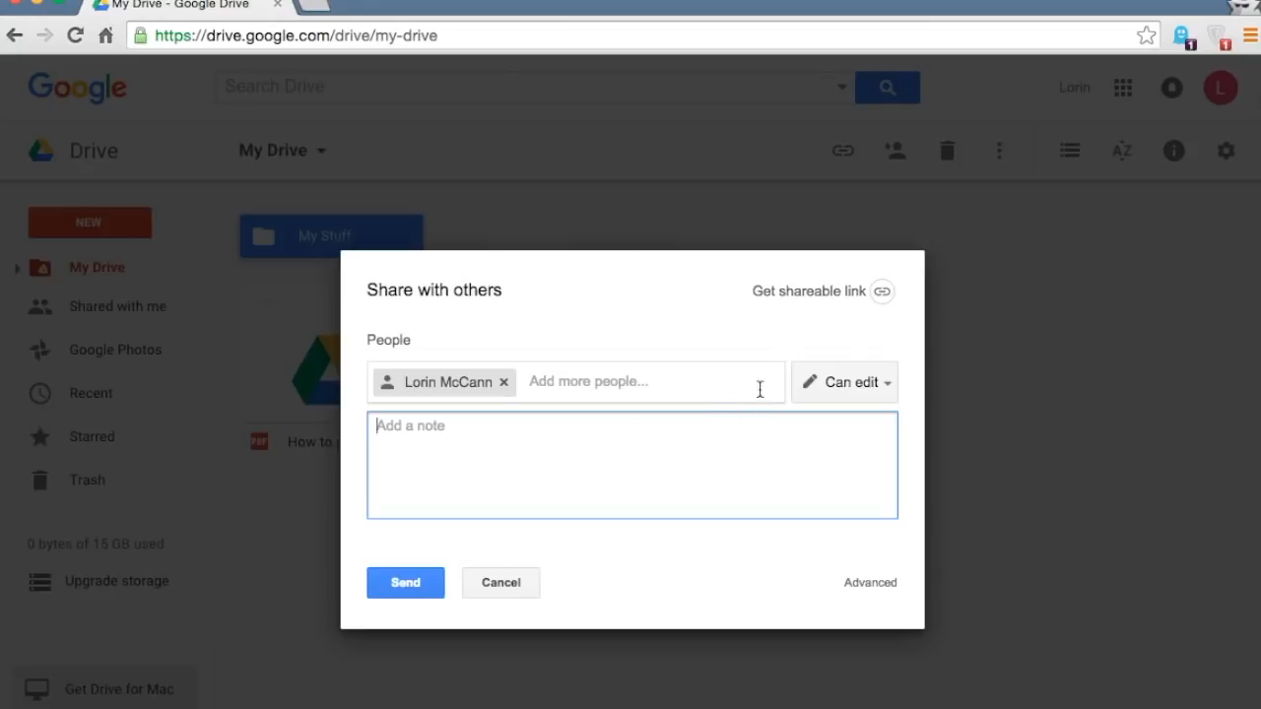
click(853, 394)
click(863, 453)
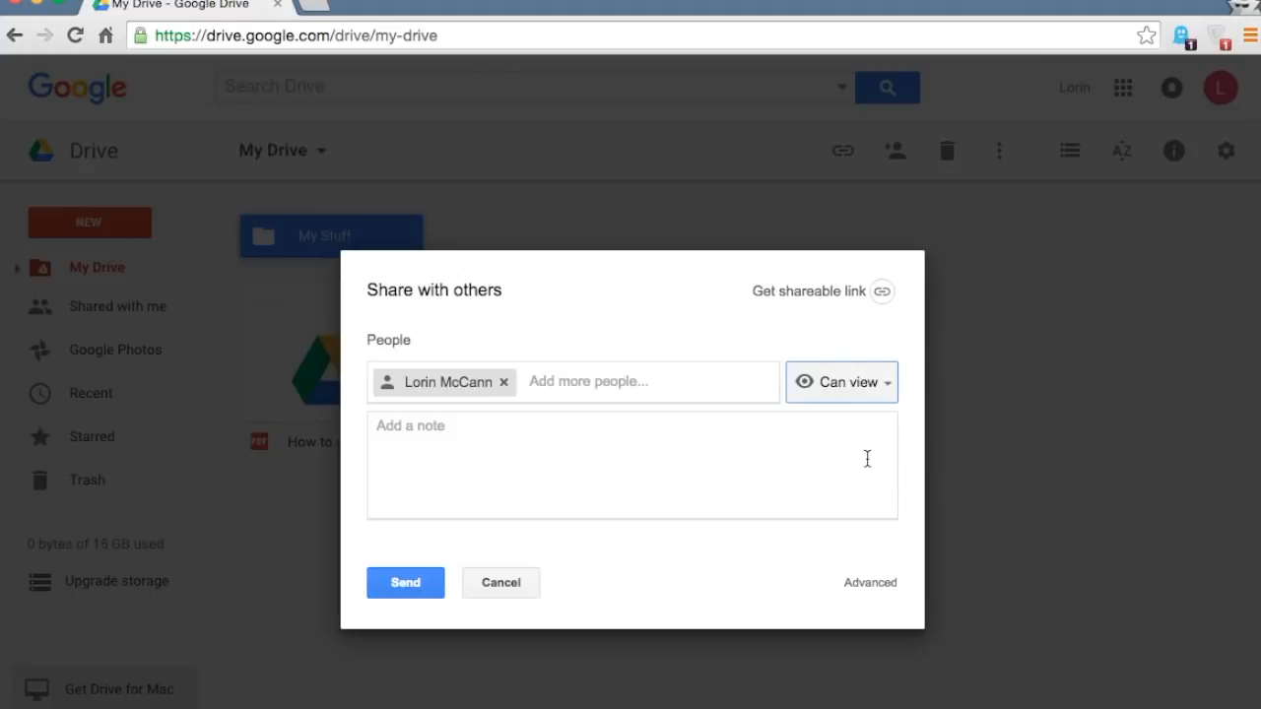
click(864, 396)
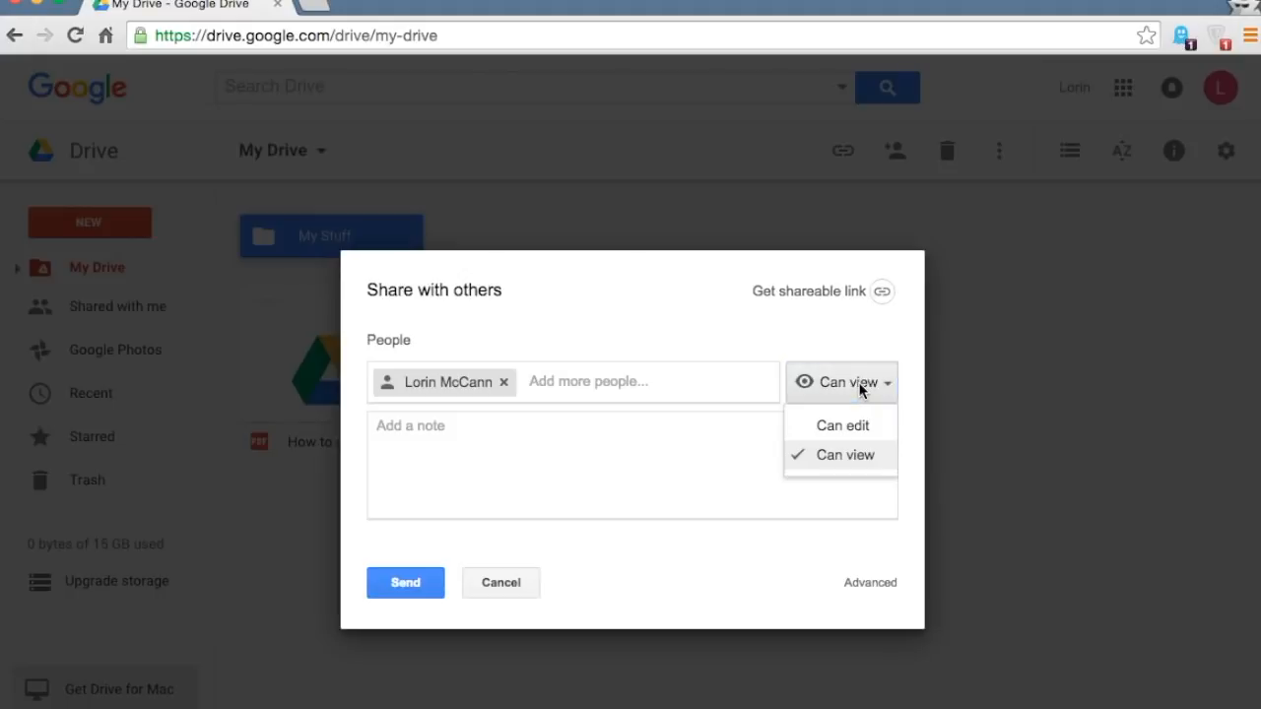
click(858, 425)
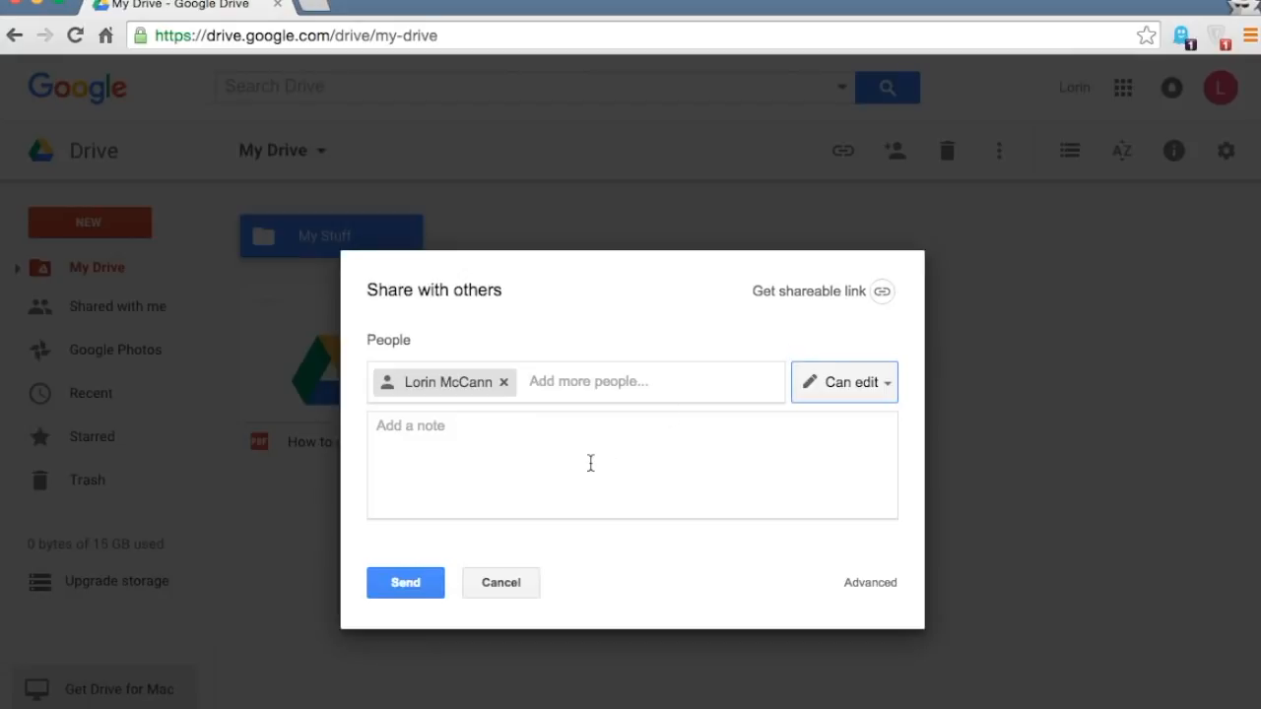
click(413, 583)
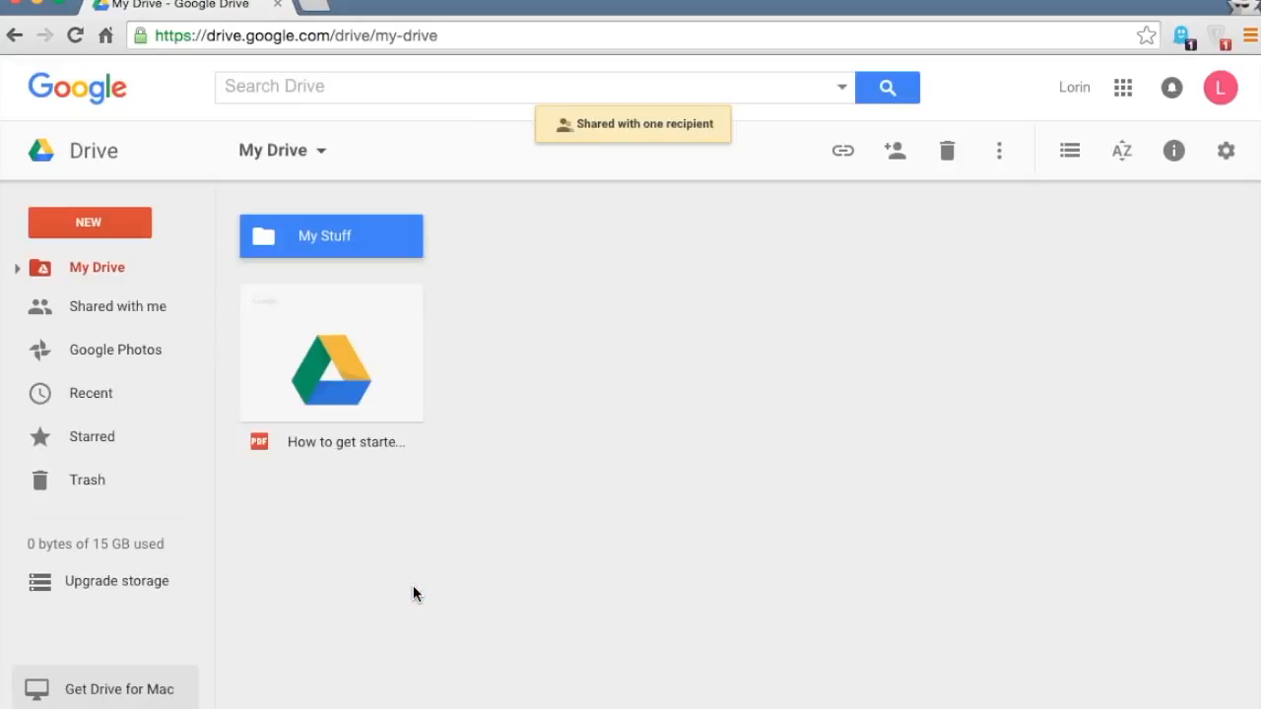
click(519, 510)
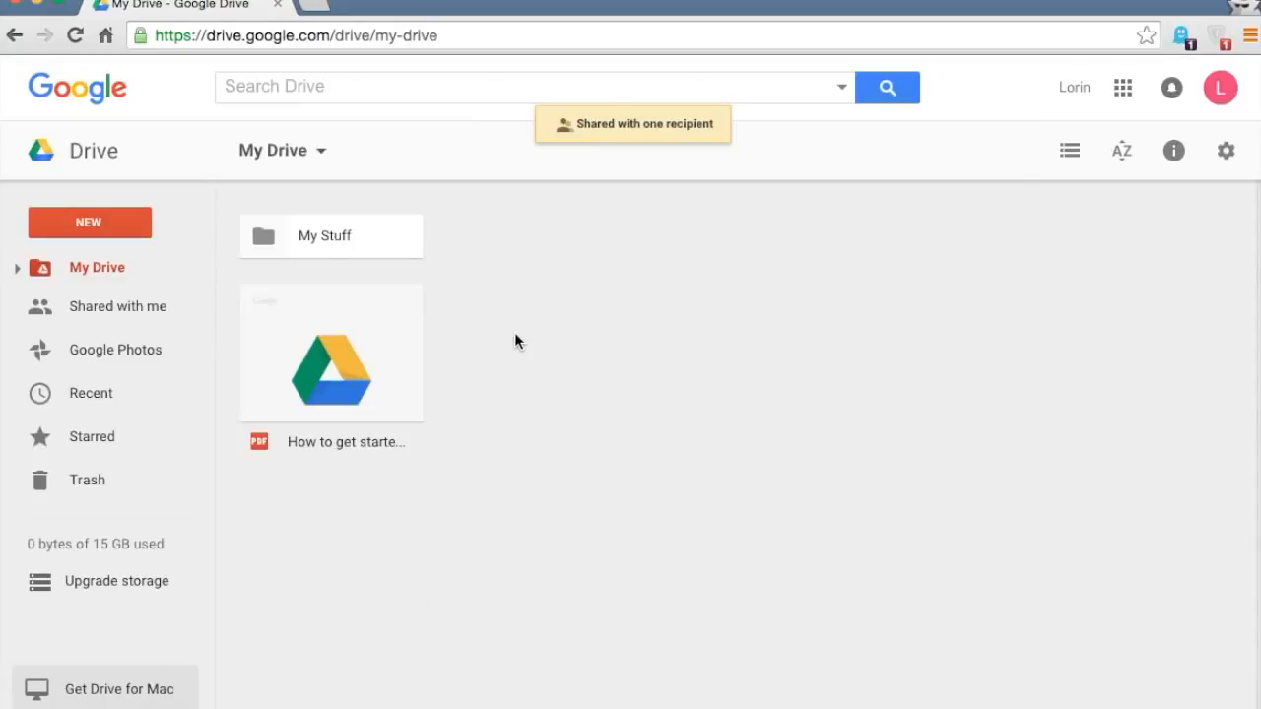
- Turn on link sharing for My Stuff, copy the link, and set 'Anyone with the link can edit'
click(309, 238)
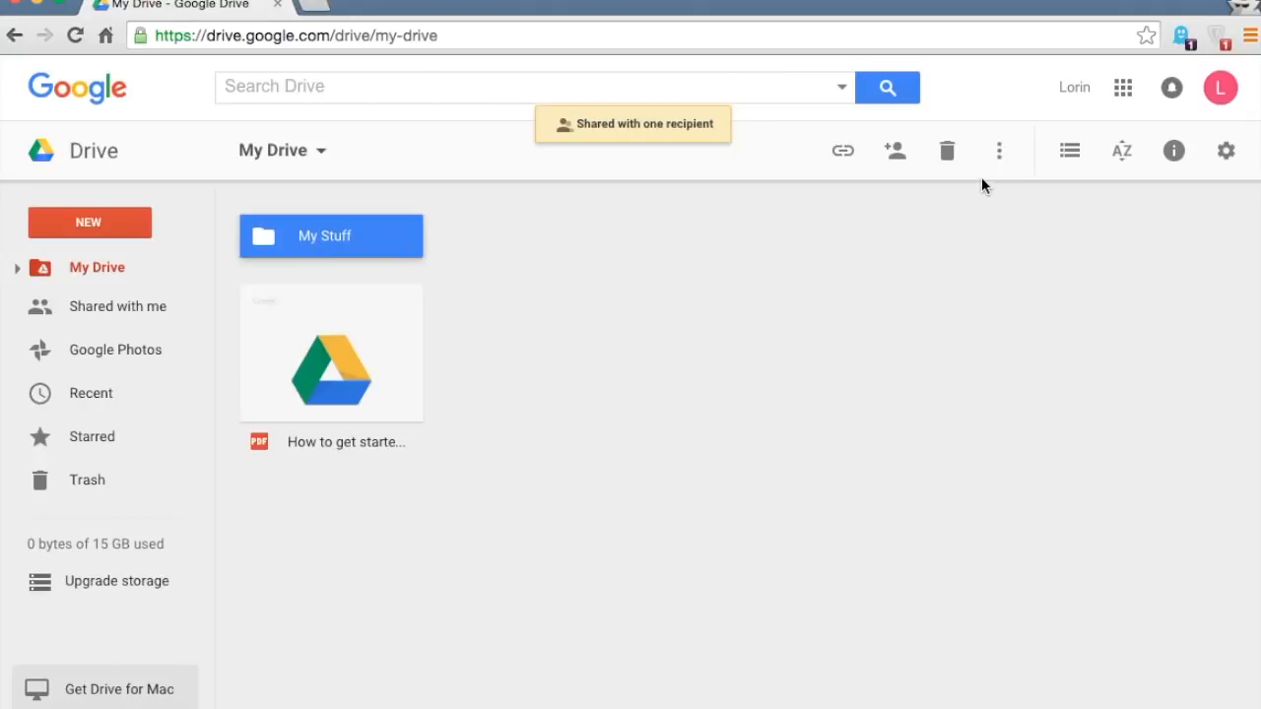
click(998, 154)
click(894, 259)
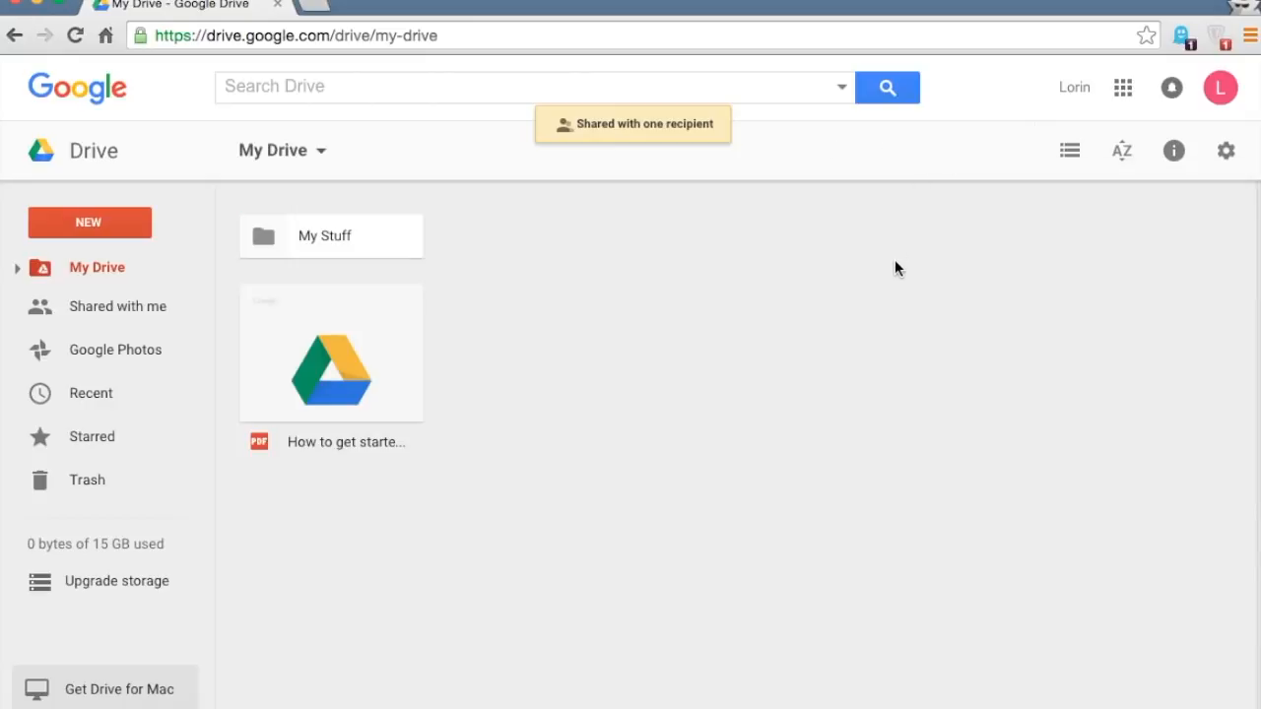
click(388, 233)
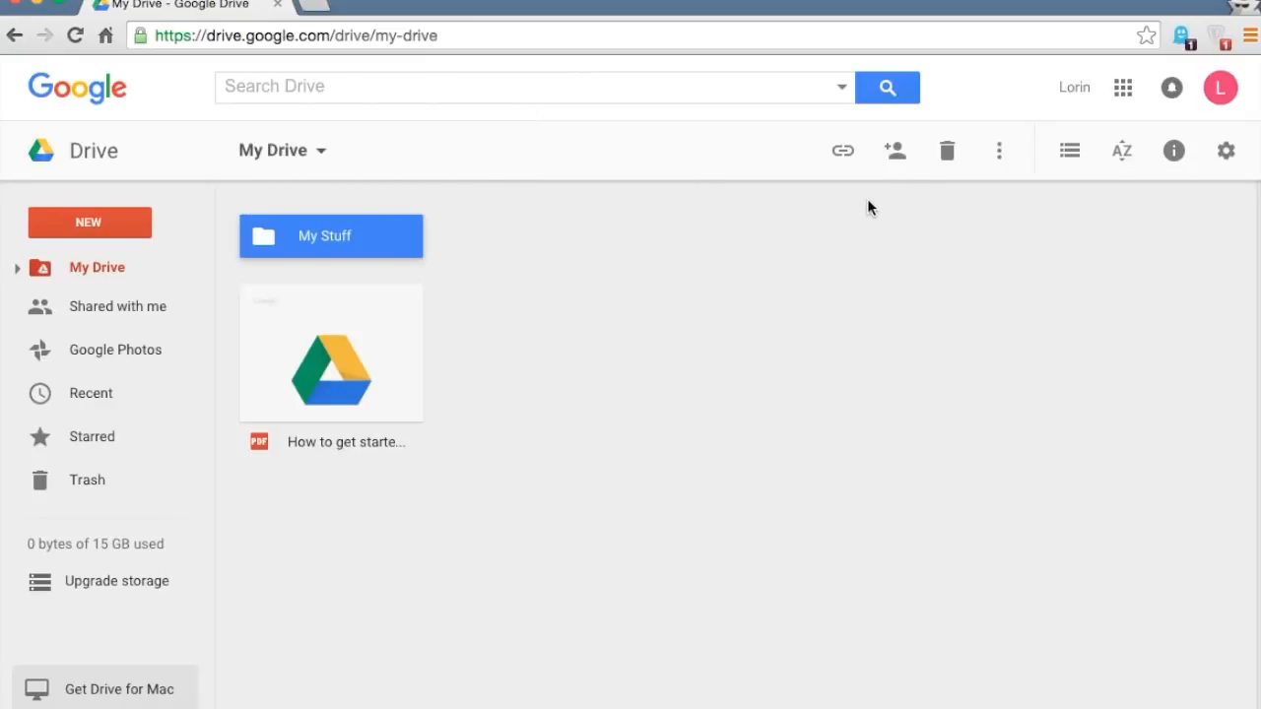
click(895, 152)
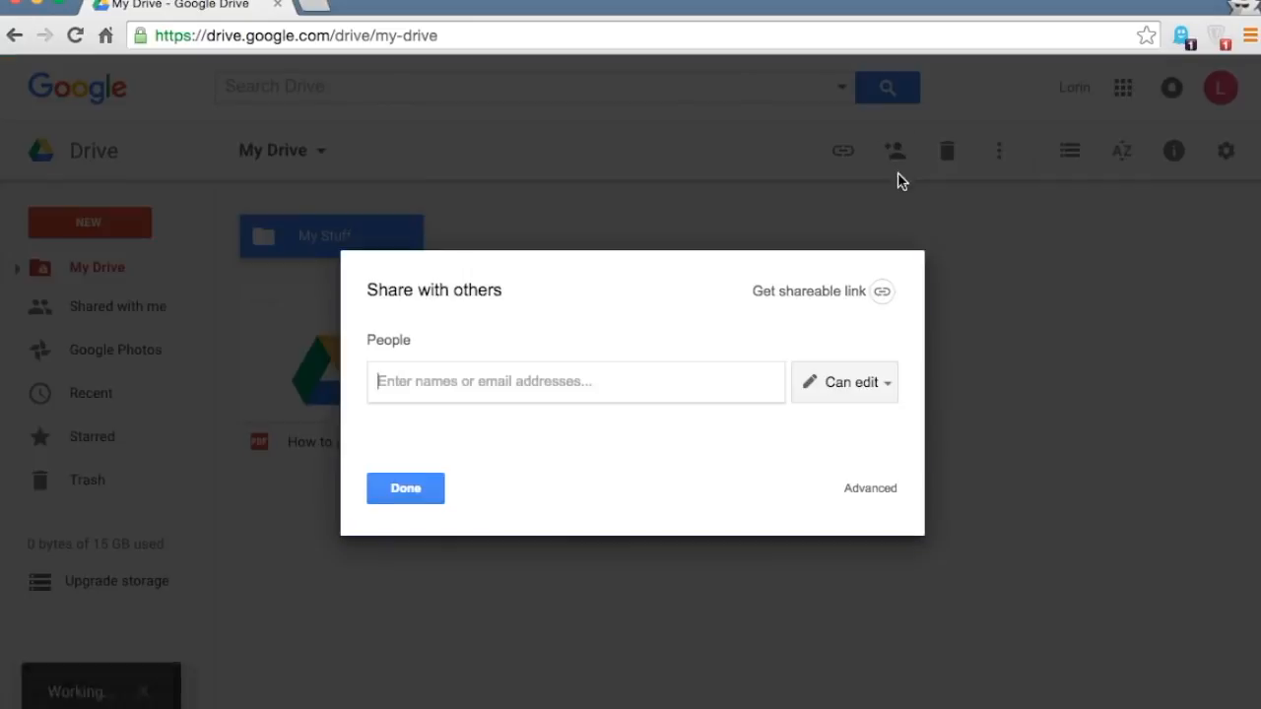
click(880, 296)
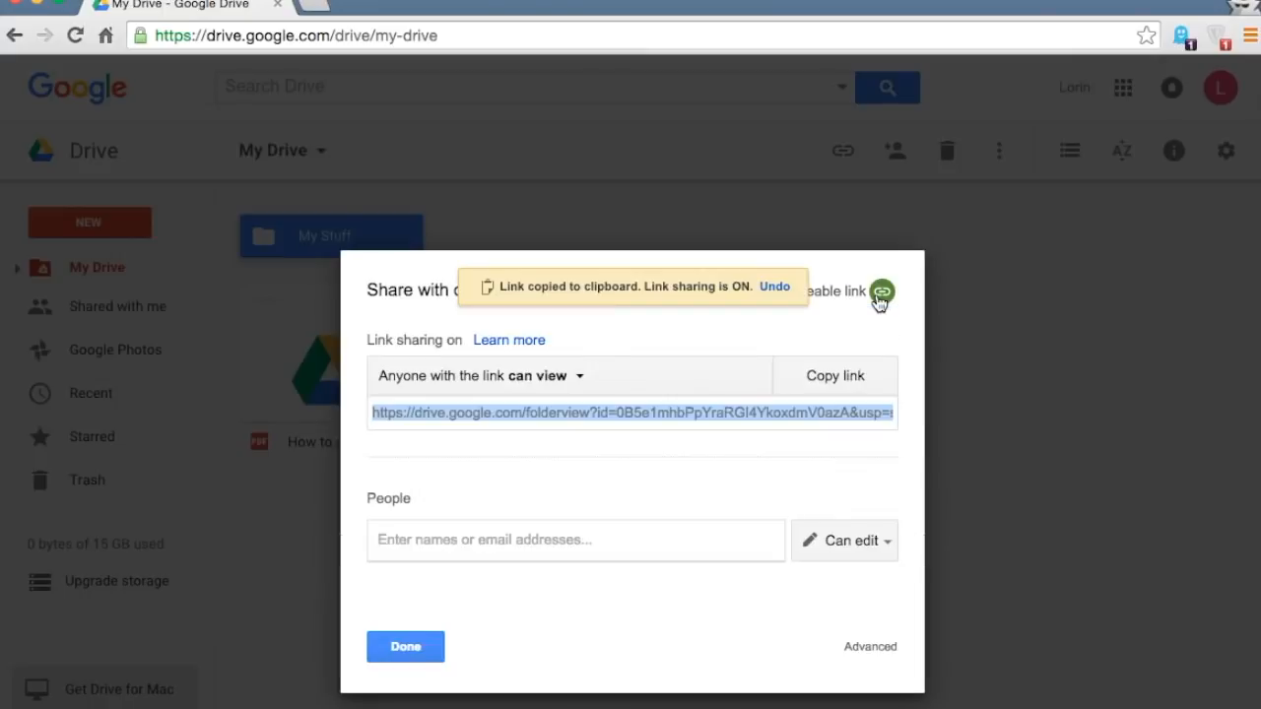
click(835, 383)
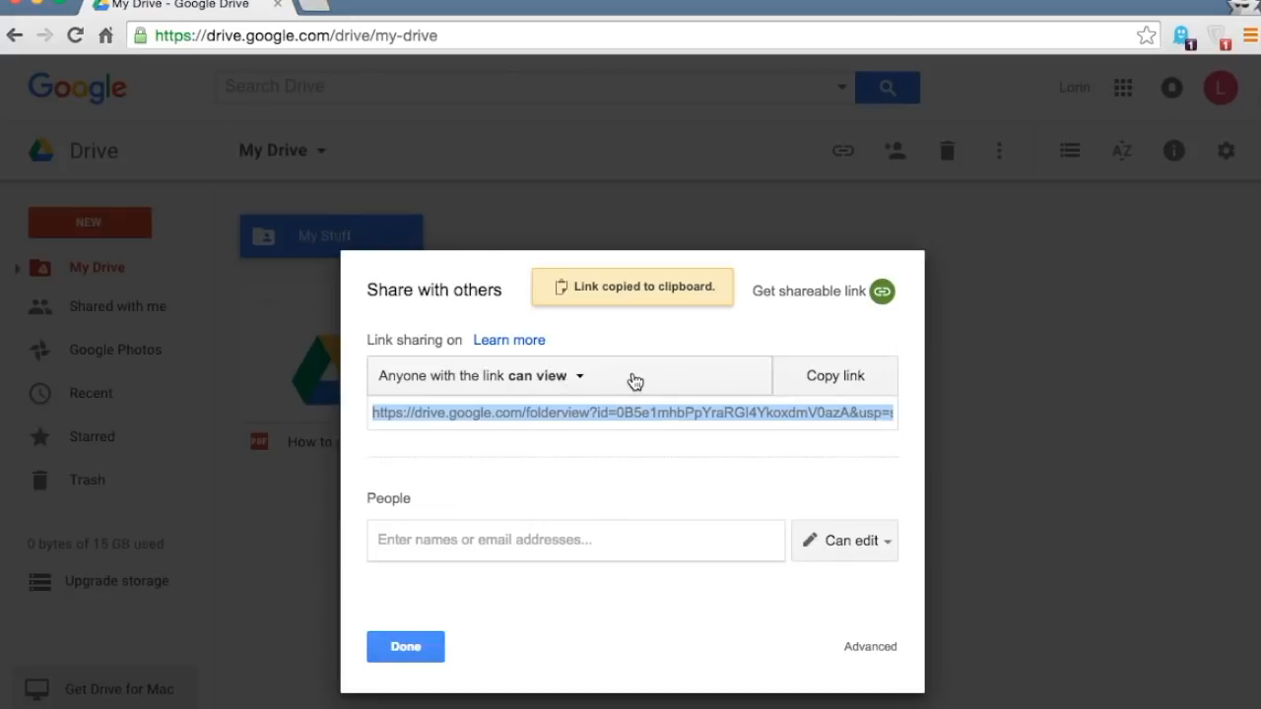
click(601, 382)
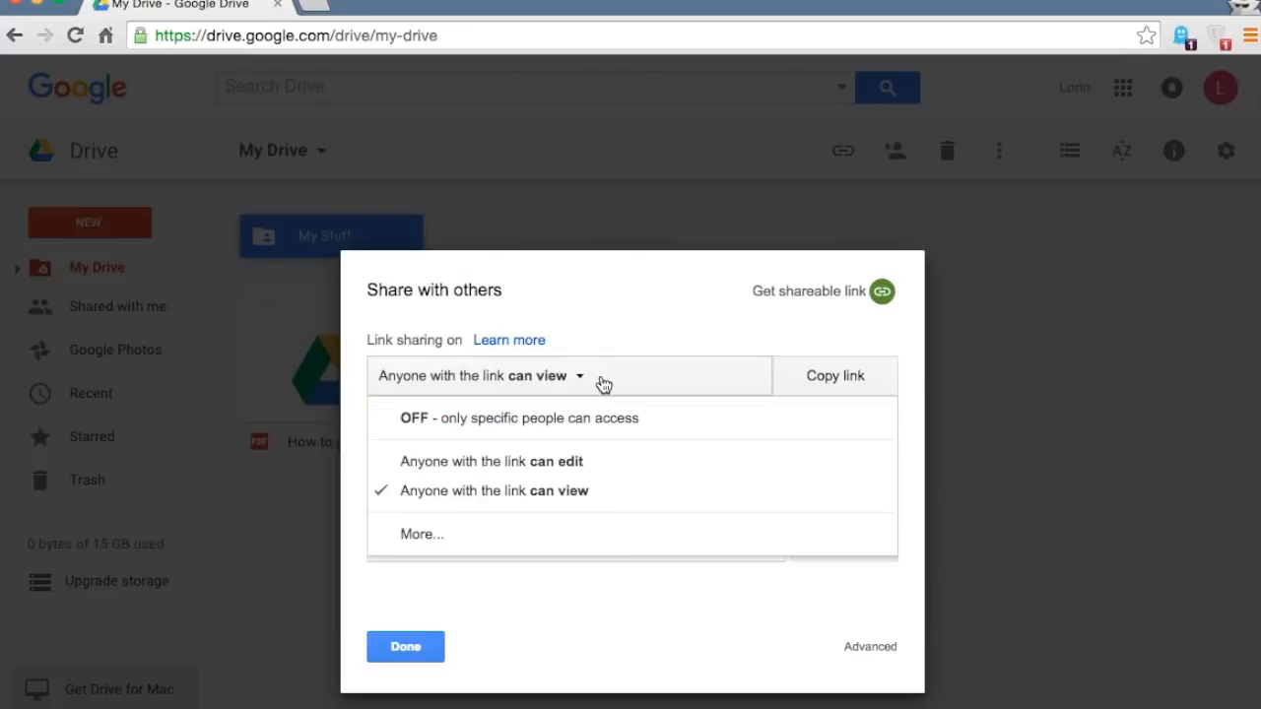
click(594, 462)
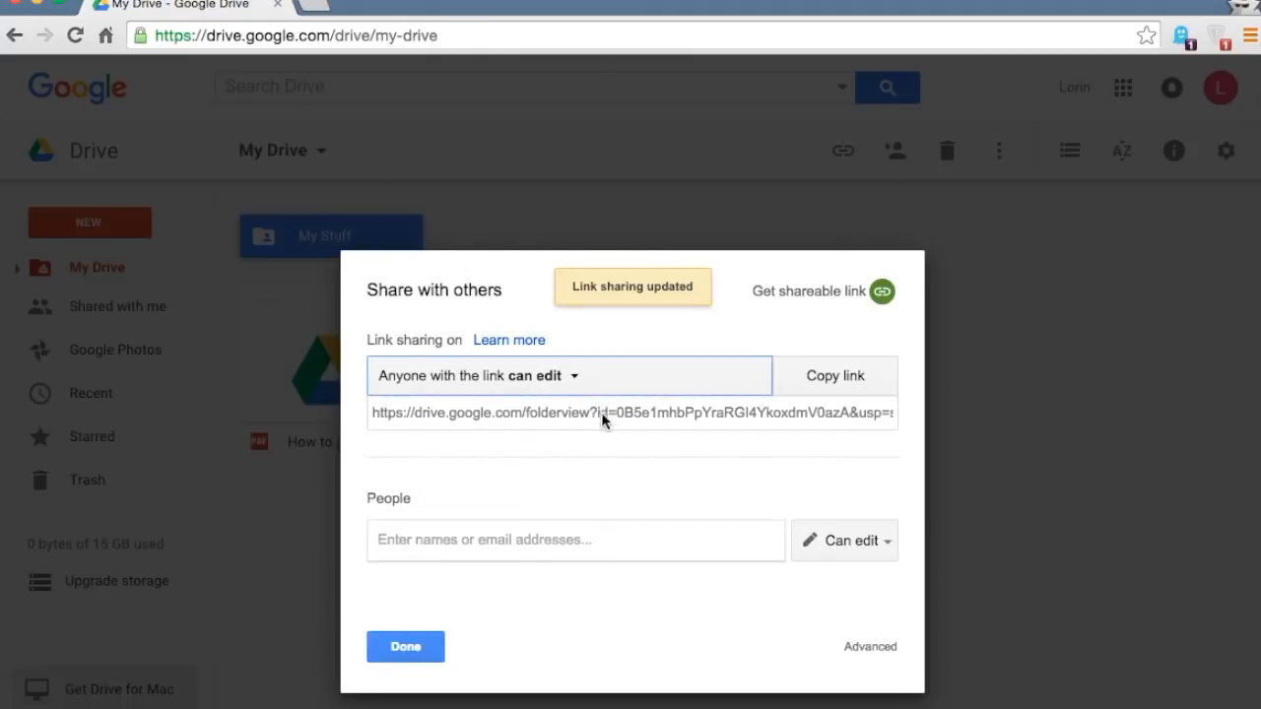
click(890, 647)
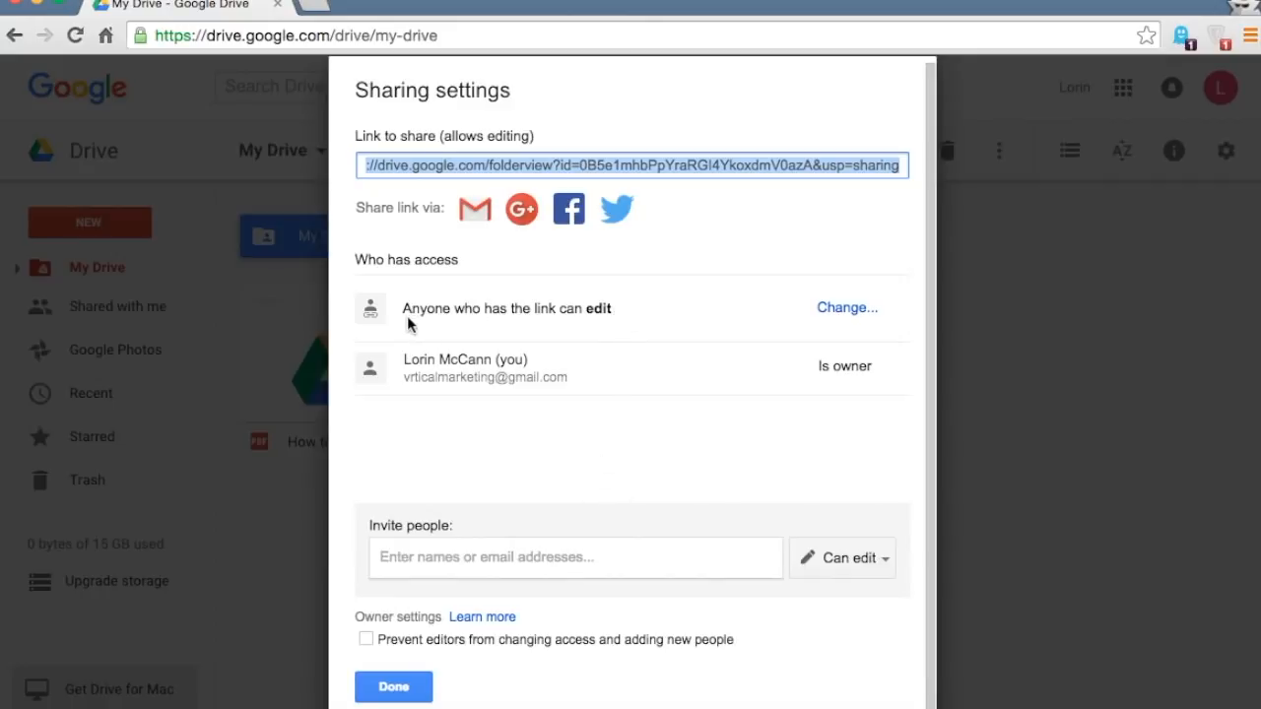
- Close the advanced sharing settings without changing link access or inviting anyone else
click(832, 310)
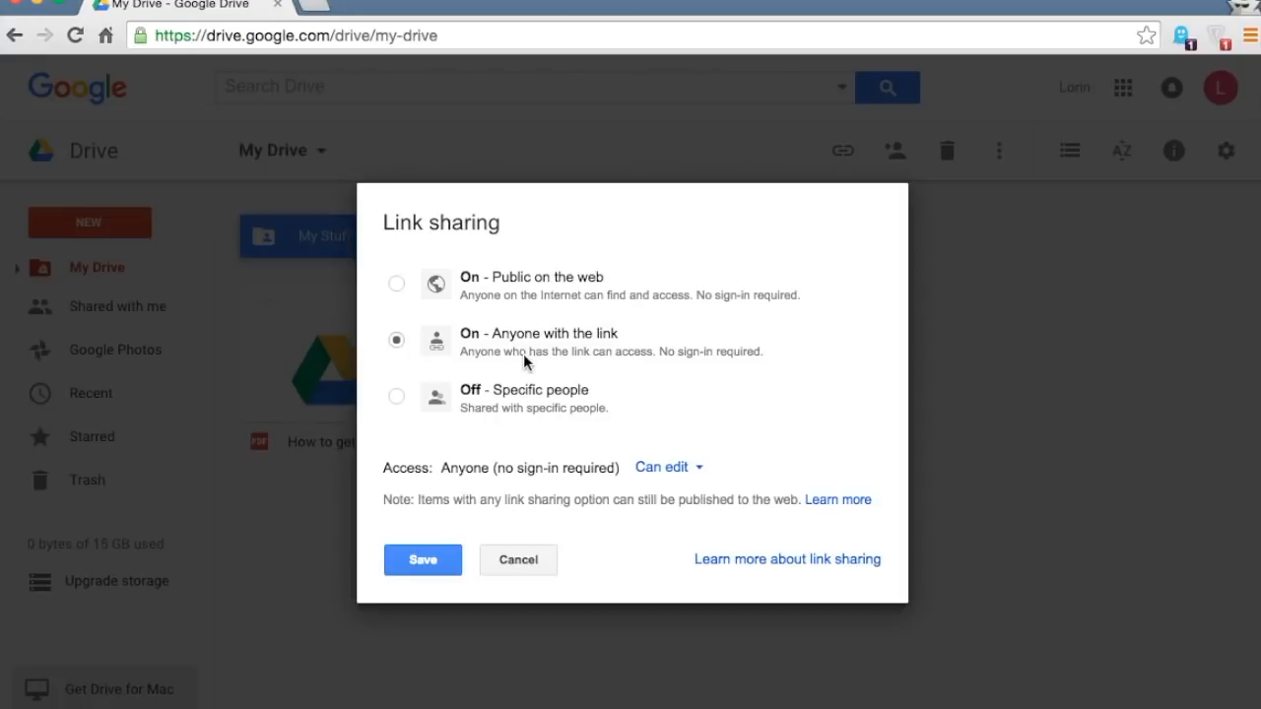
click(519, 563)
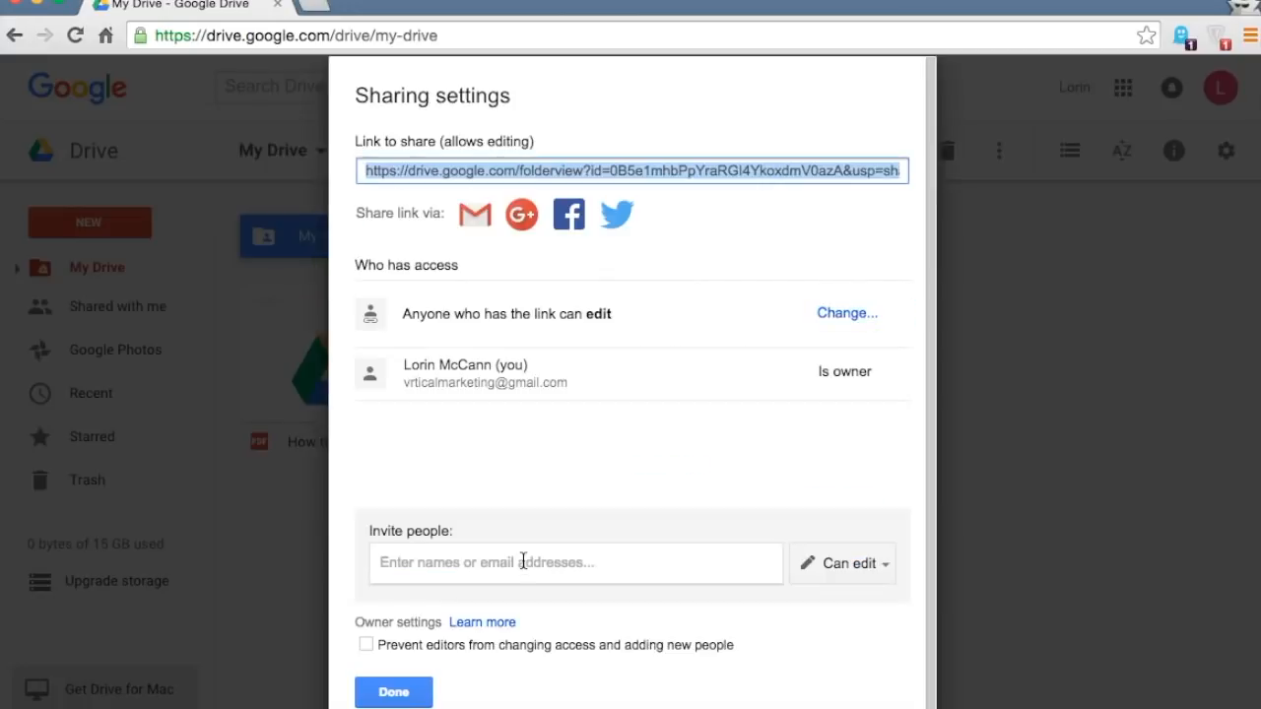
click(500, 565)
click(505, 620)
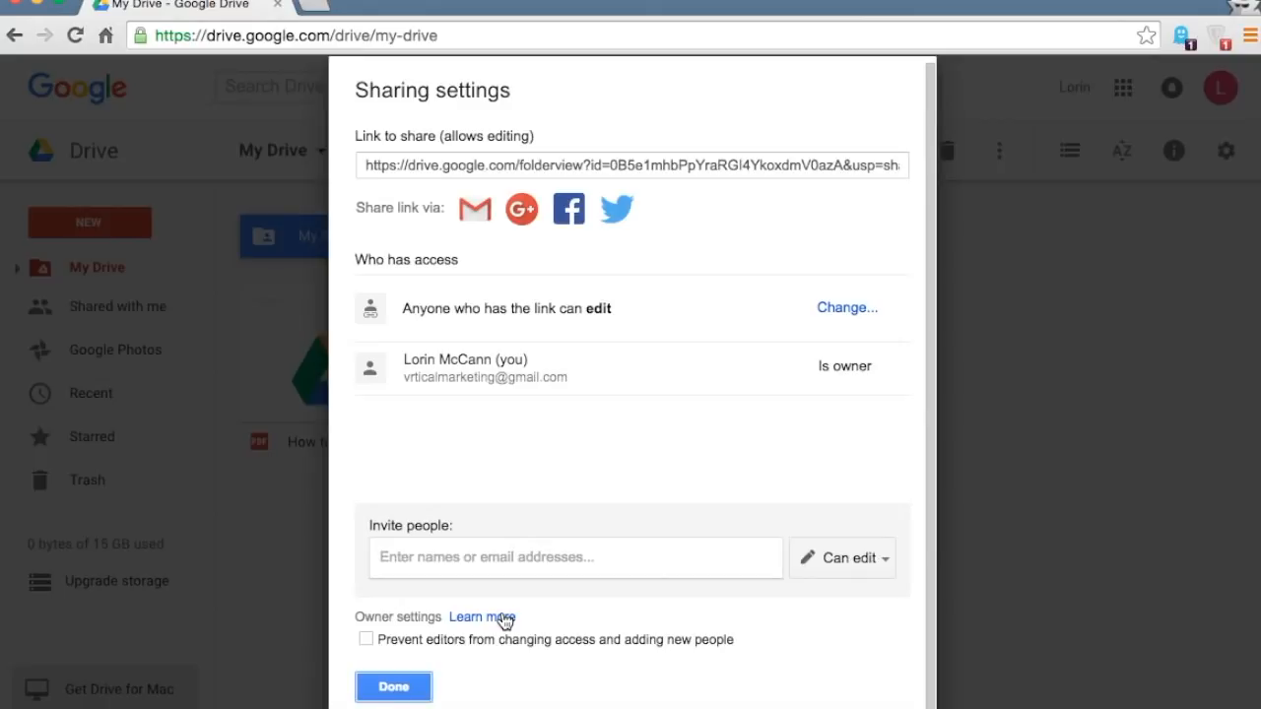
click(396, 683)
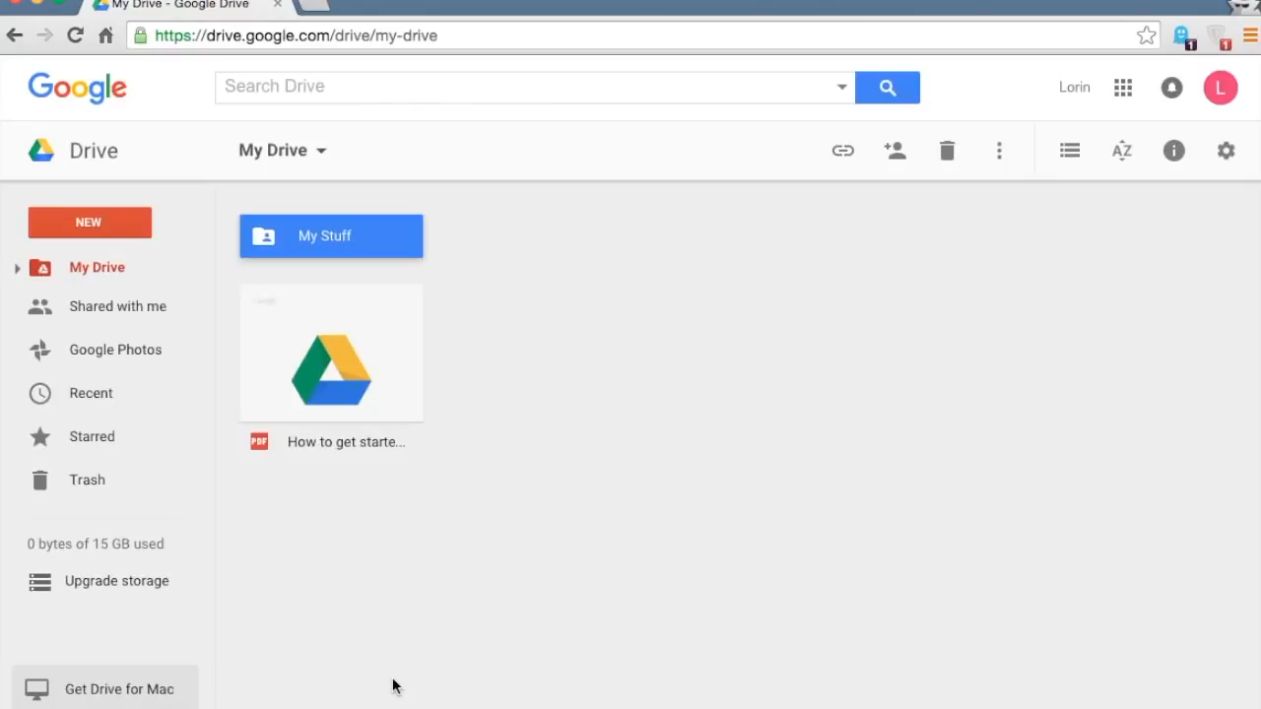
- Open the My Stuff folder and check the My Stuff document's sharing access
double_click(349, 234)
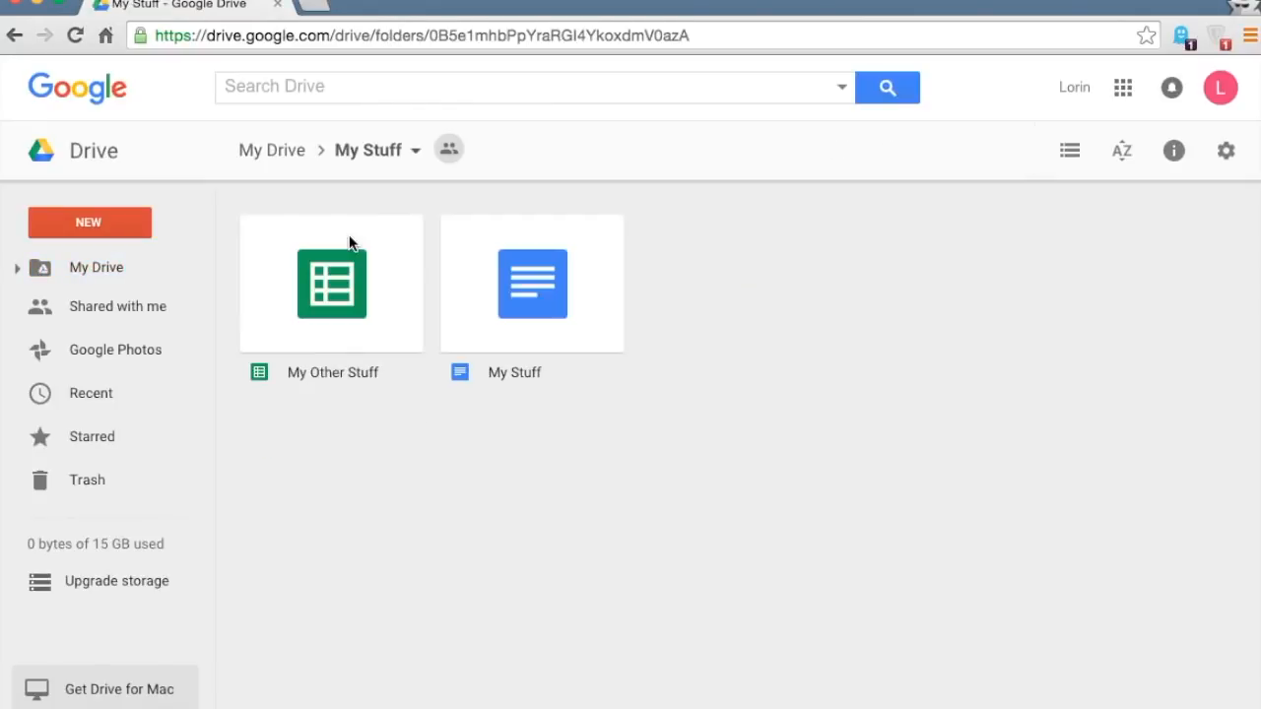
click(319, 295)
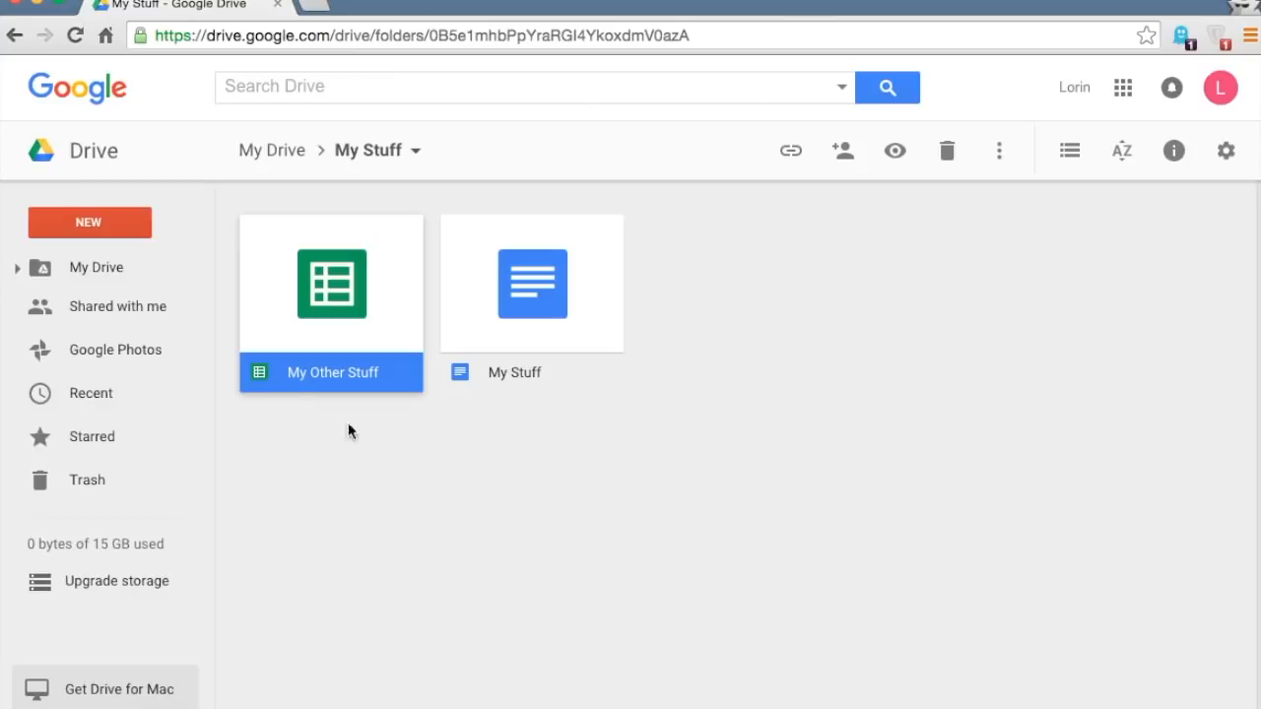
click(382, 459)
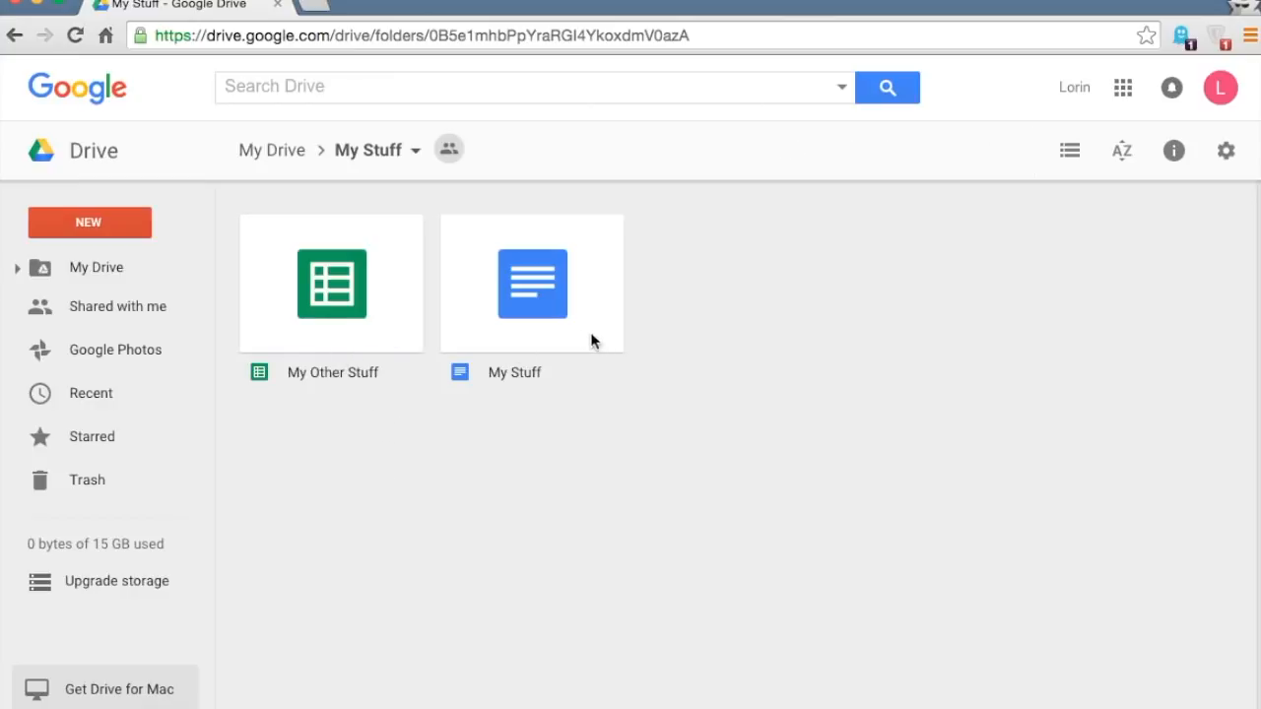
click(533, 309)
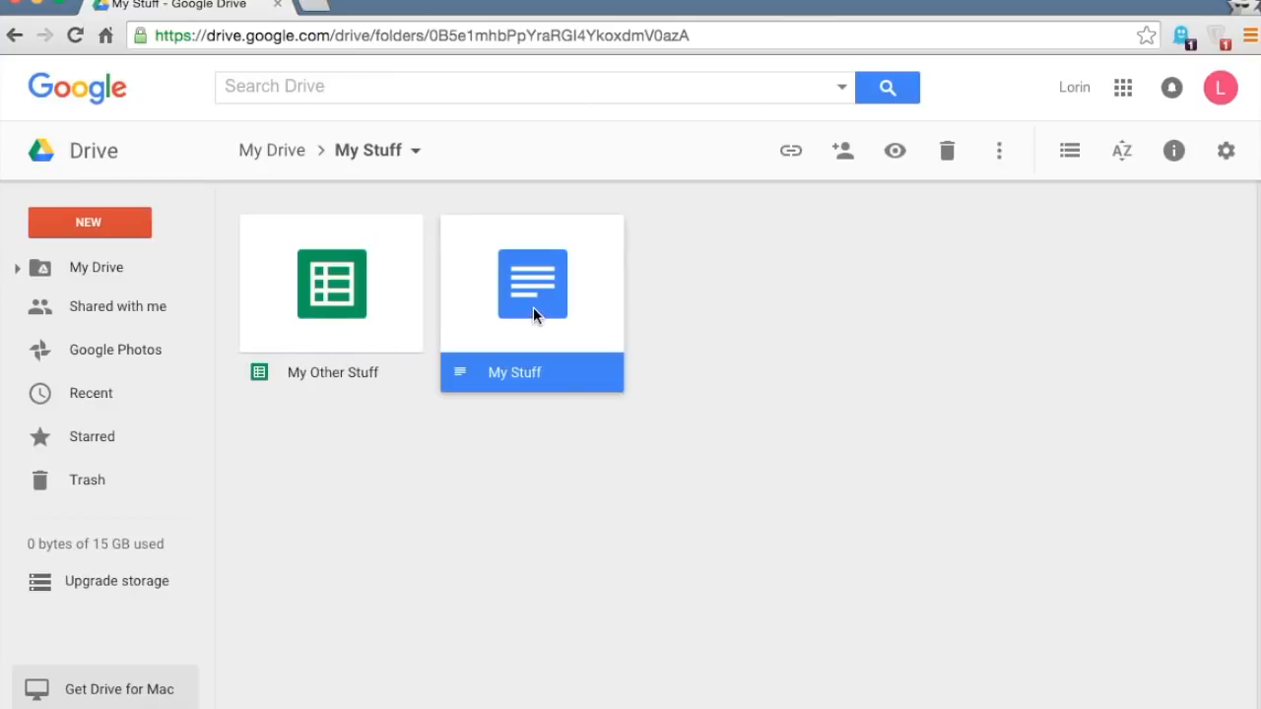
click(839, 157)
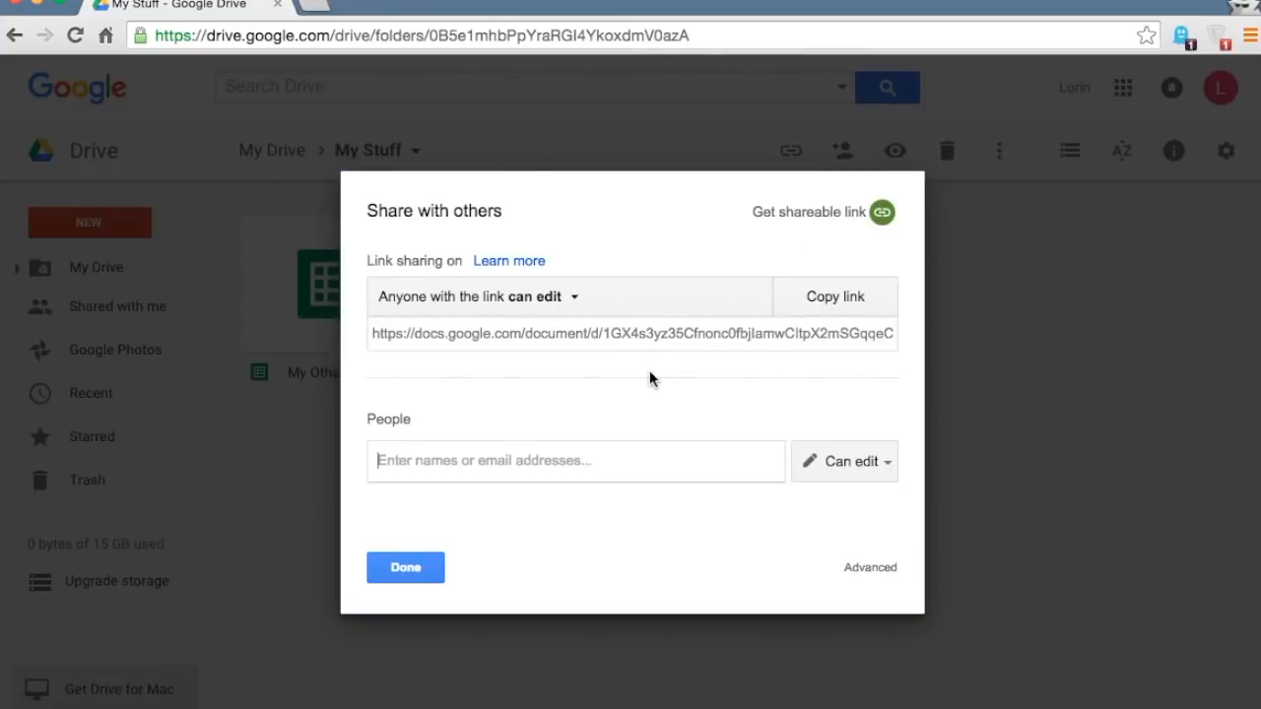
click(432, 571)
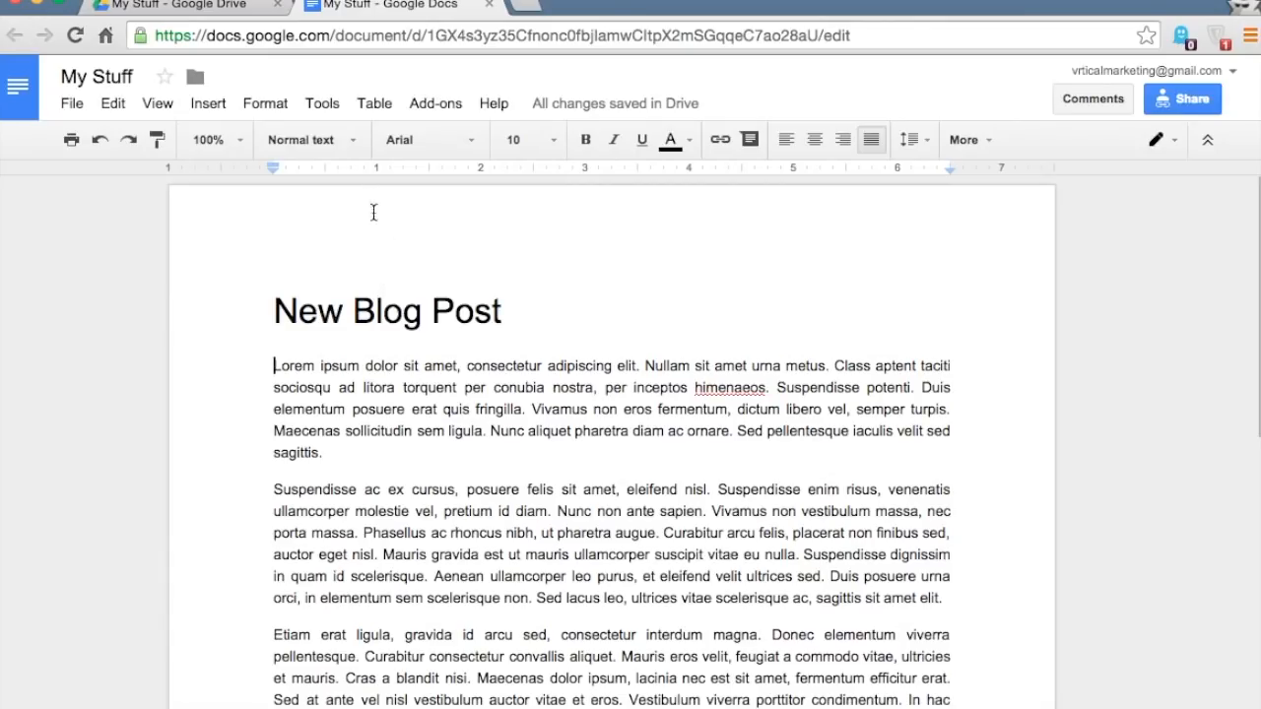
- Invite the collaborator's e-mail address to the New Blog Post document with Can edit access
scroll(377, 284, down, 1)
scroll(376, 285, down, 1)
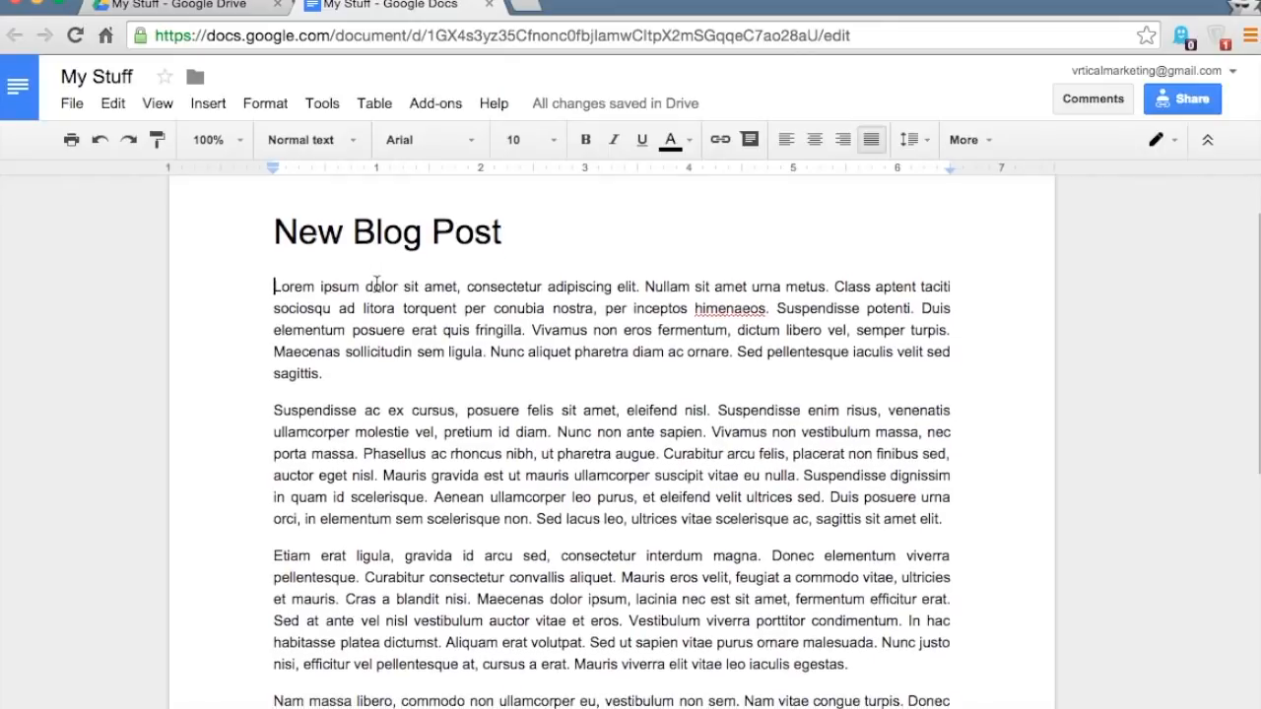
scroll(280, 270, down, 1)
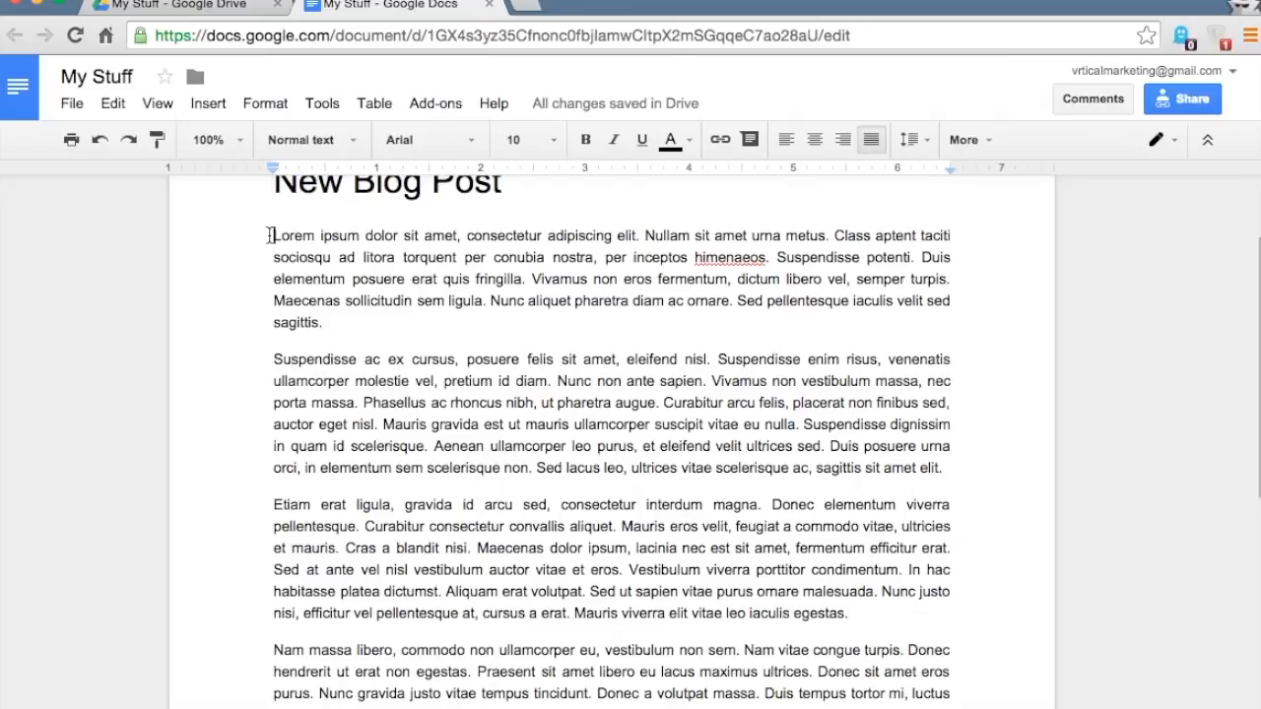
scroll(269, 235, up, 3)
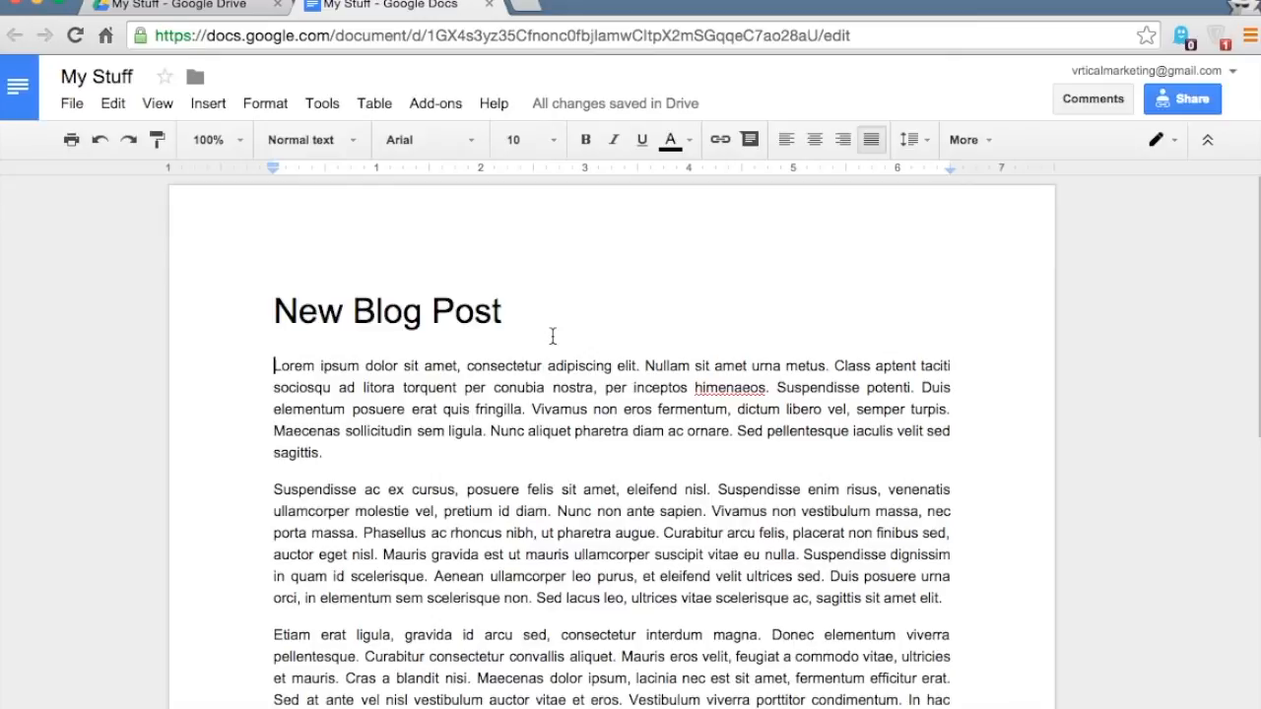
click(1180, 99)
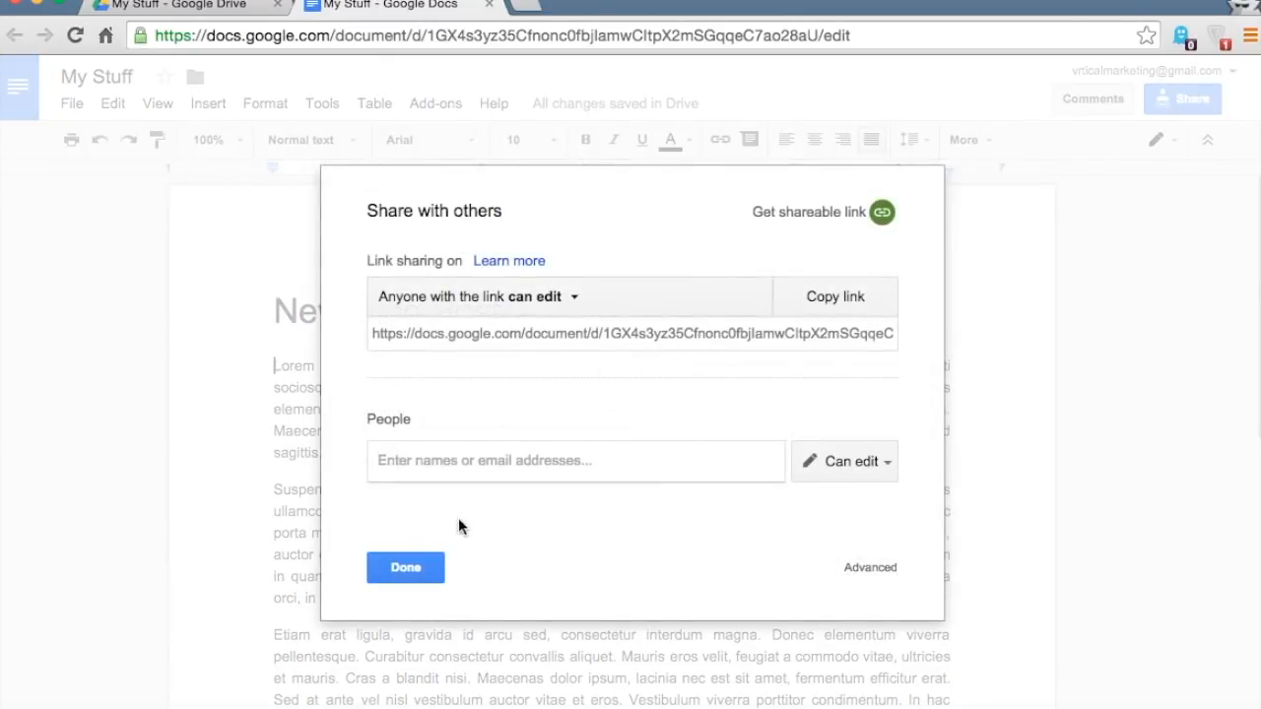
click(410, 568)
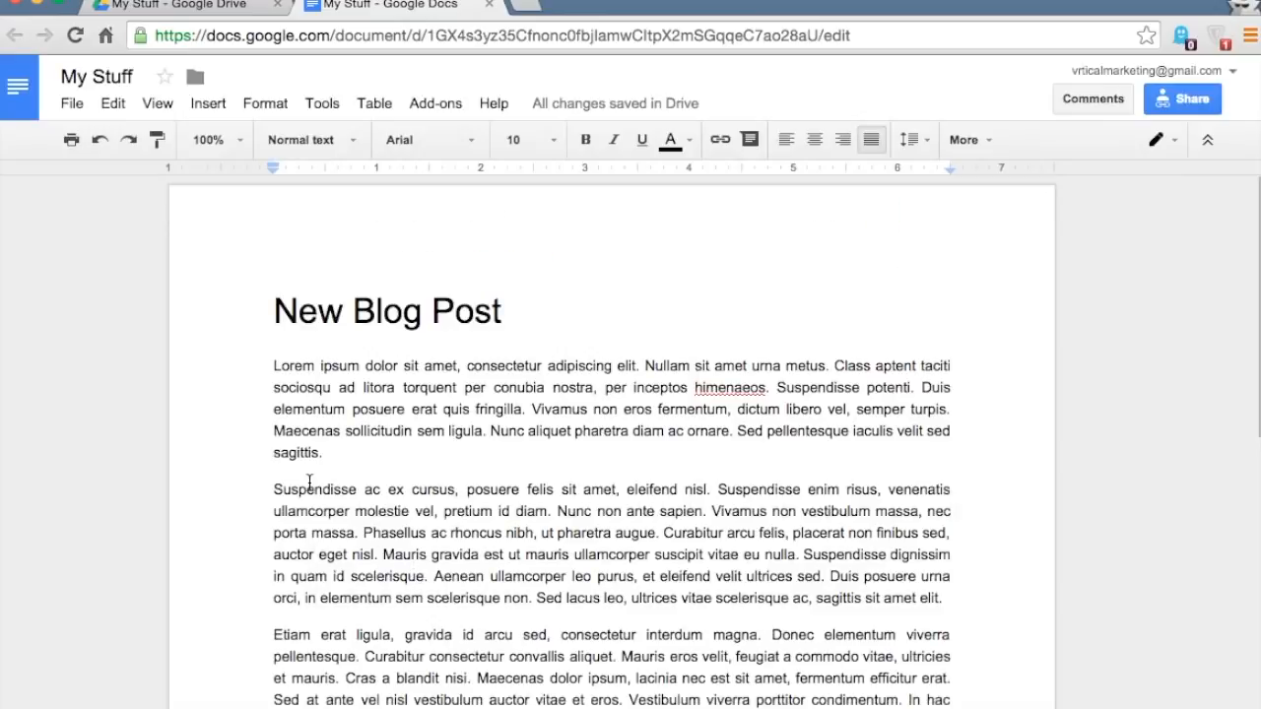
click(1200, 97)
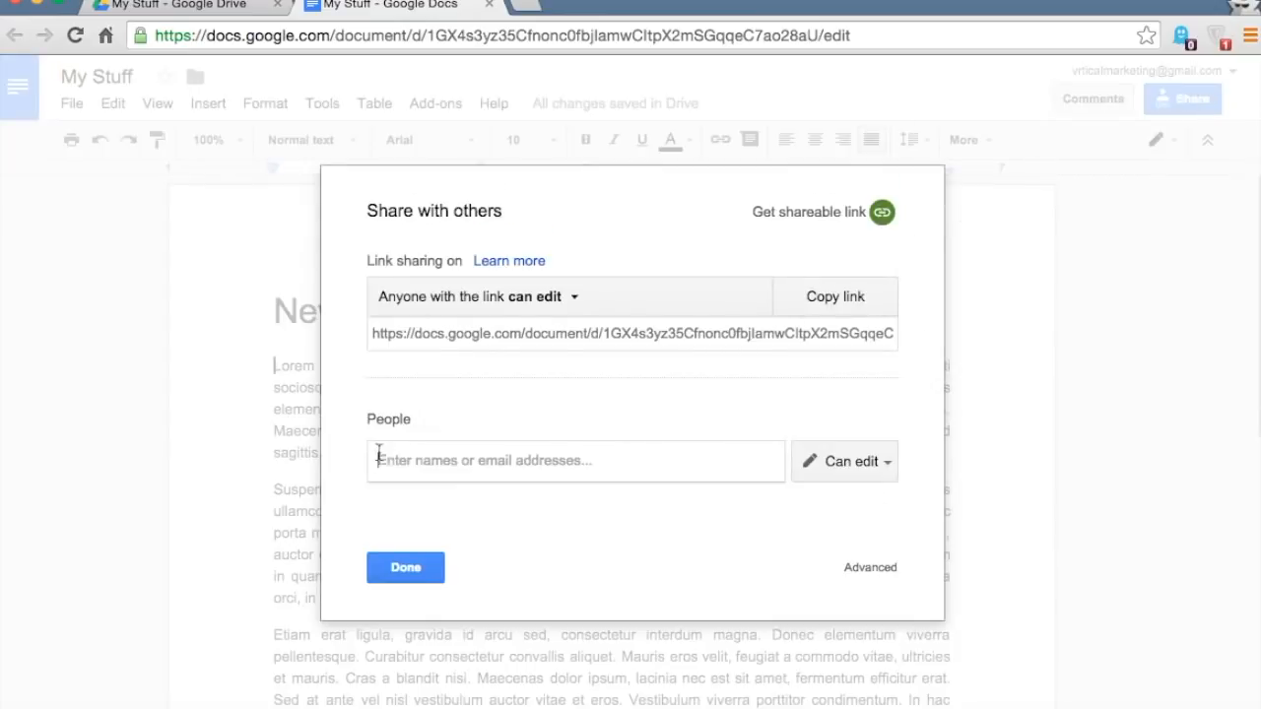
click(432, 459)
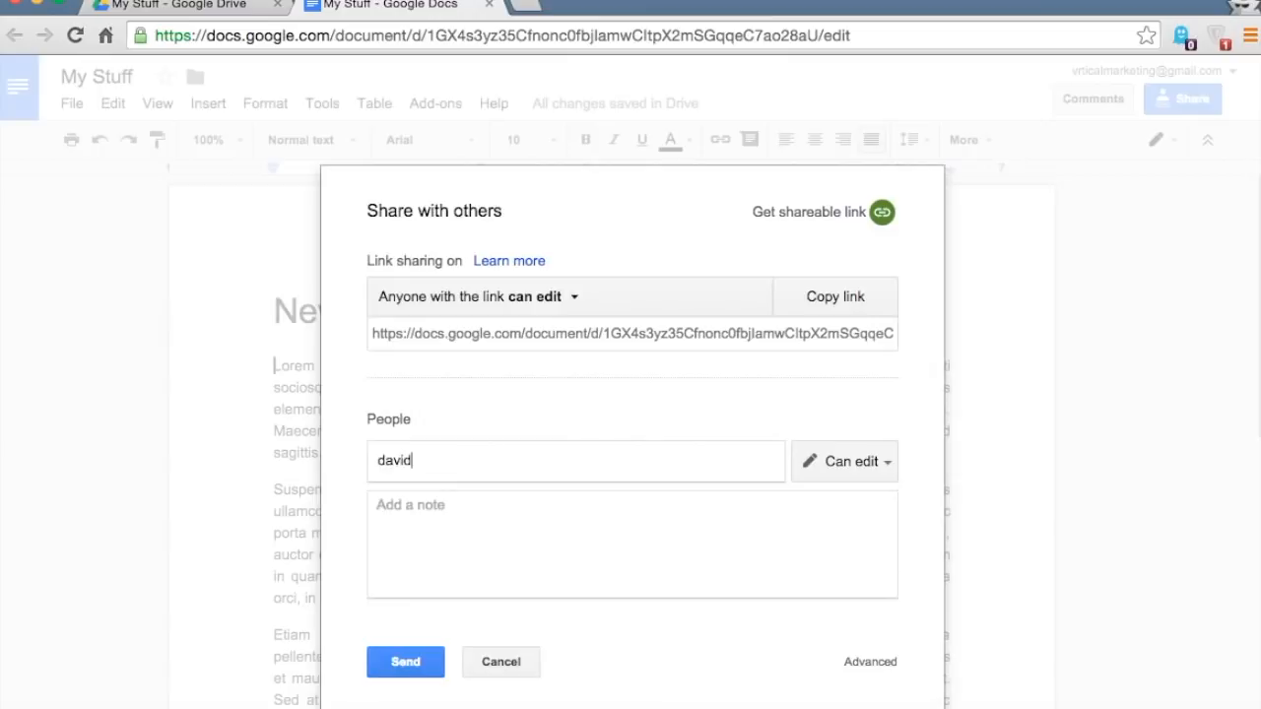
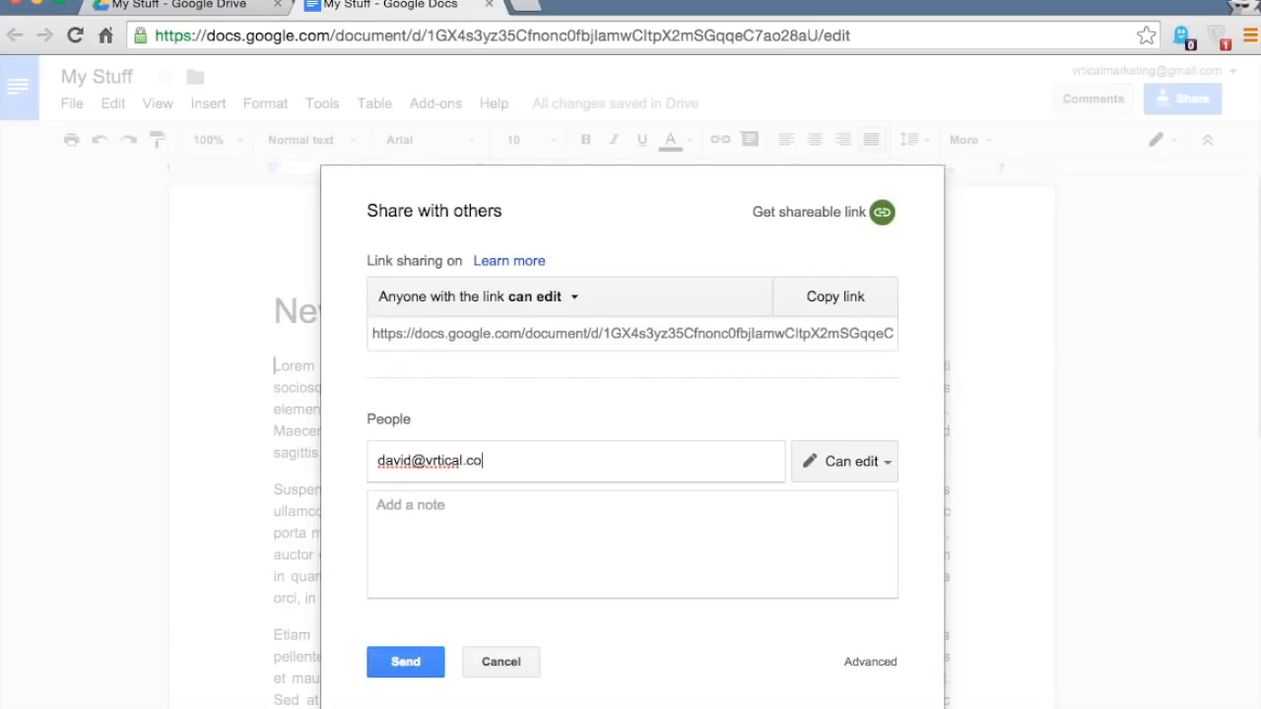
click(409, 664)
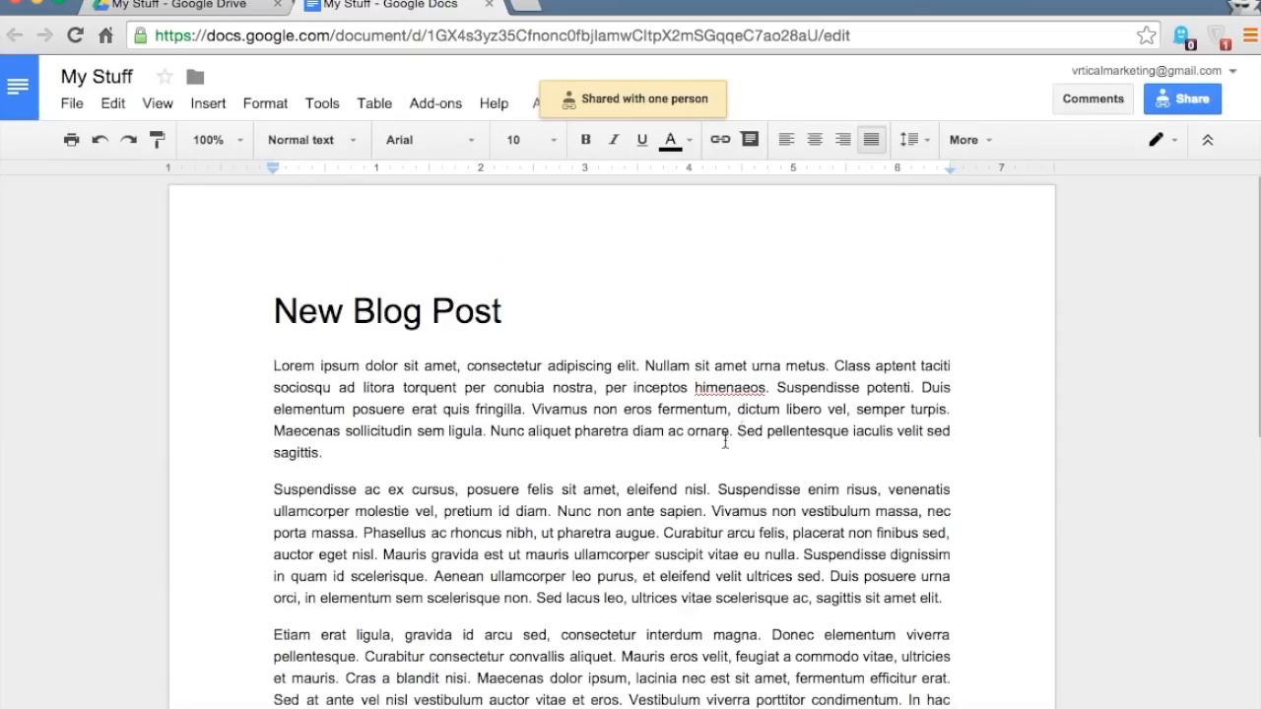
- Comment 'How does look to you?' on the selected second paragraph
scroll(734, 424, down, 1)
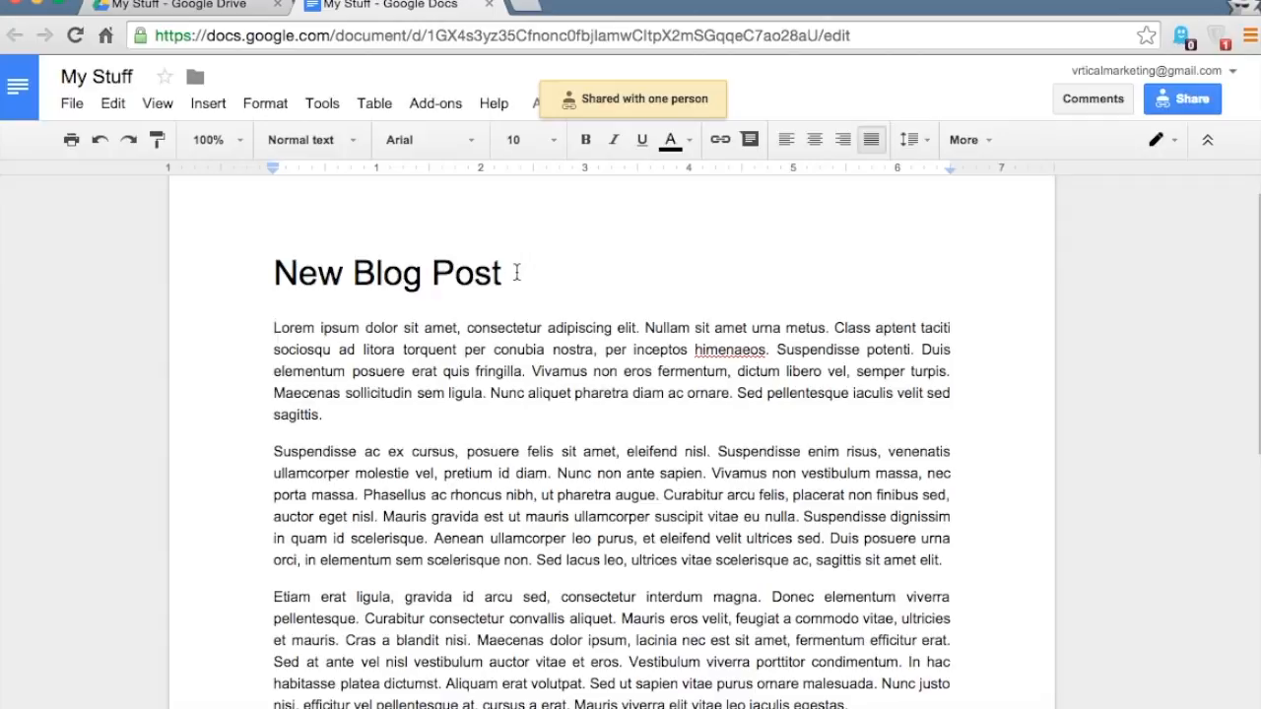
scroll(263, 281, up, 1)
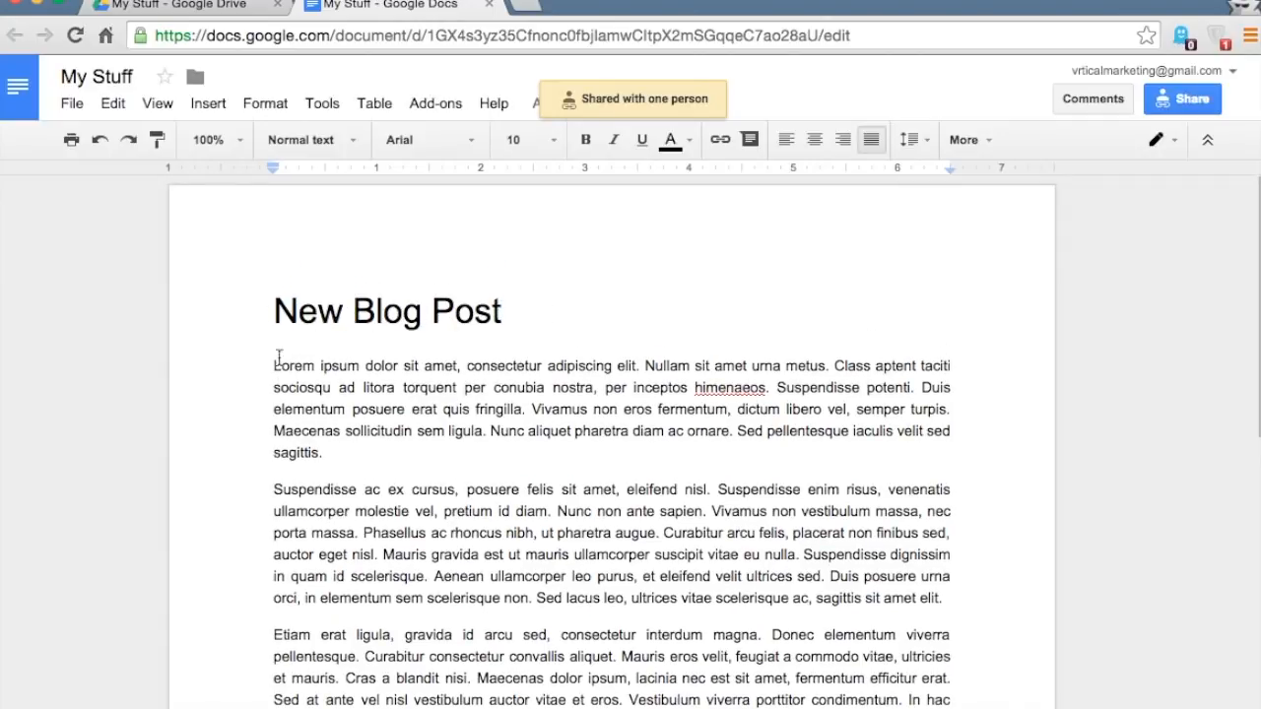
scroll(279, 373, down, 3)
drag(276, 385, 826, 471)
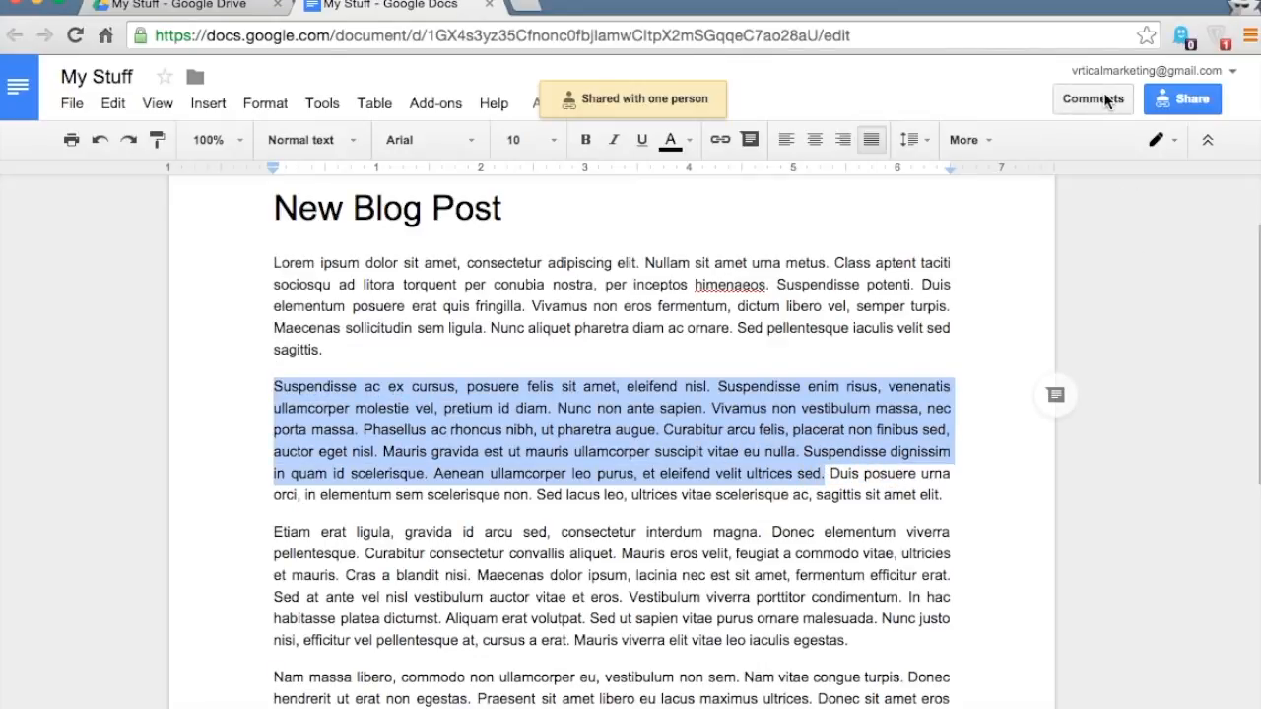
scroll(611, 478, up, 3)
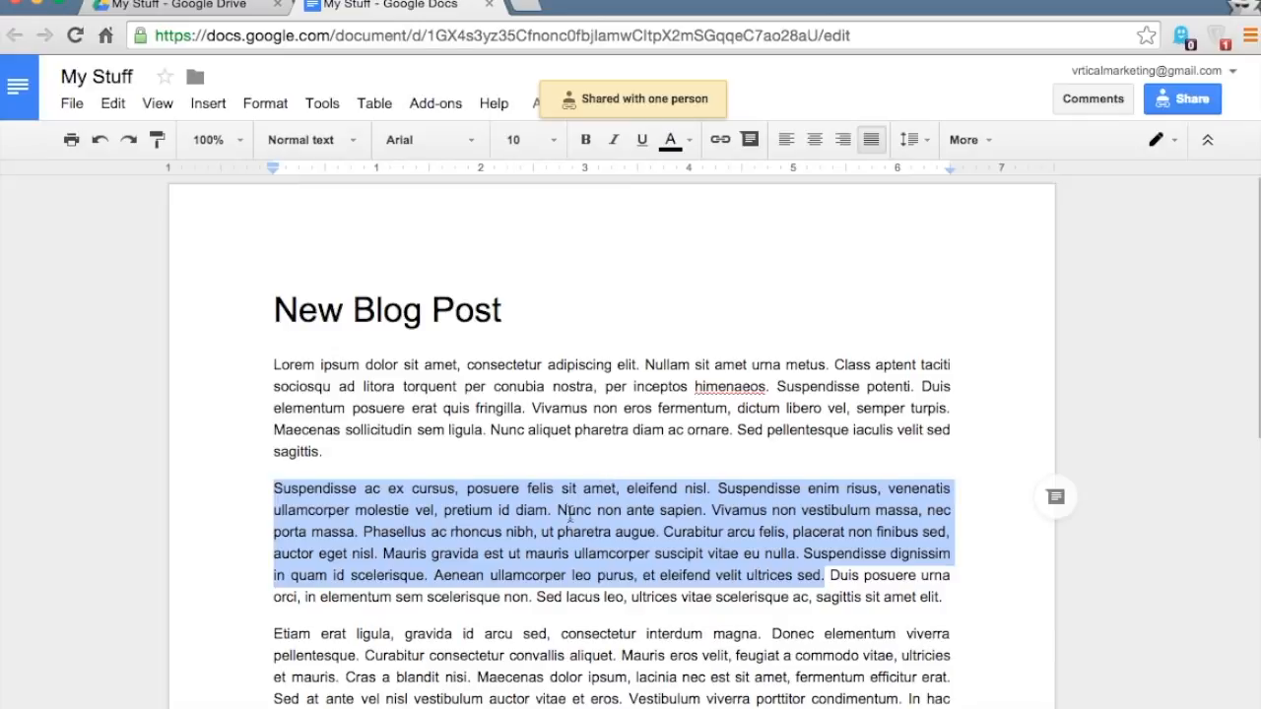
click(1088, 100)
click(1162, 162)
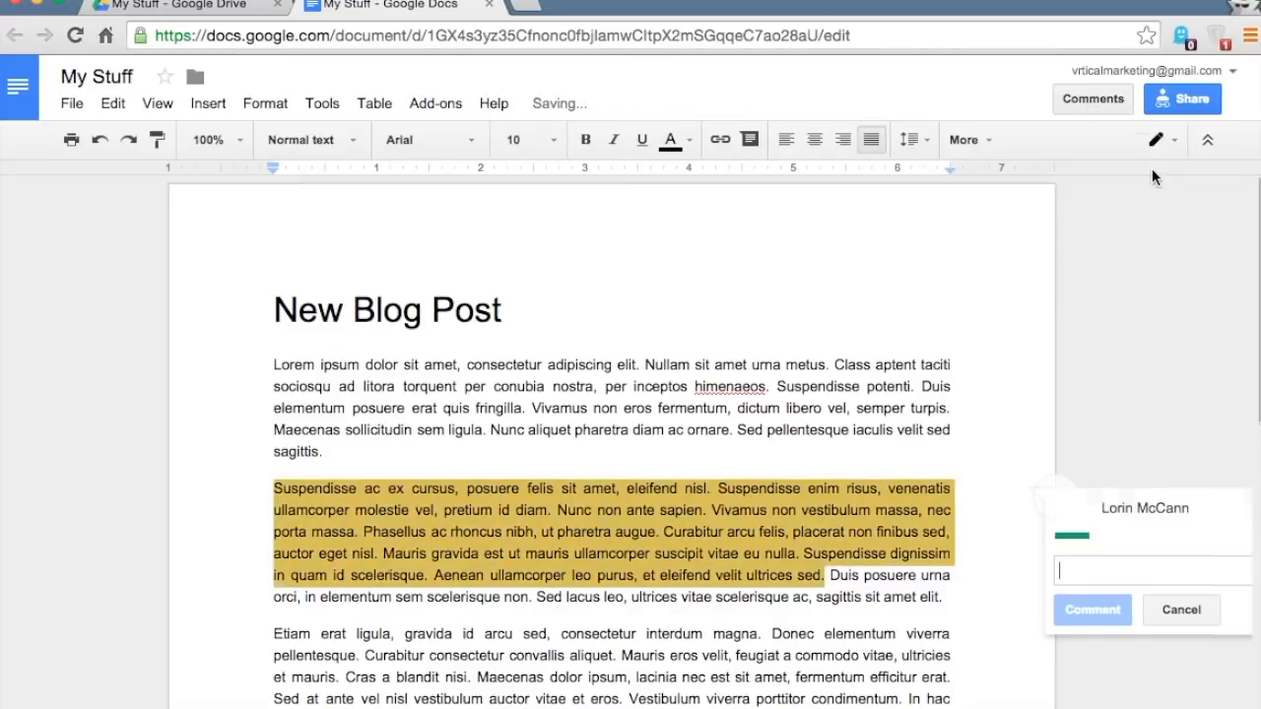
text(How )
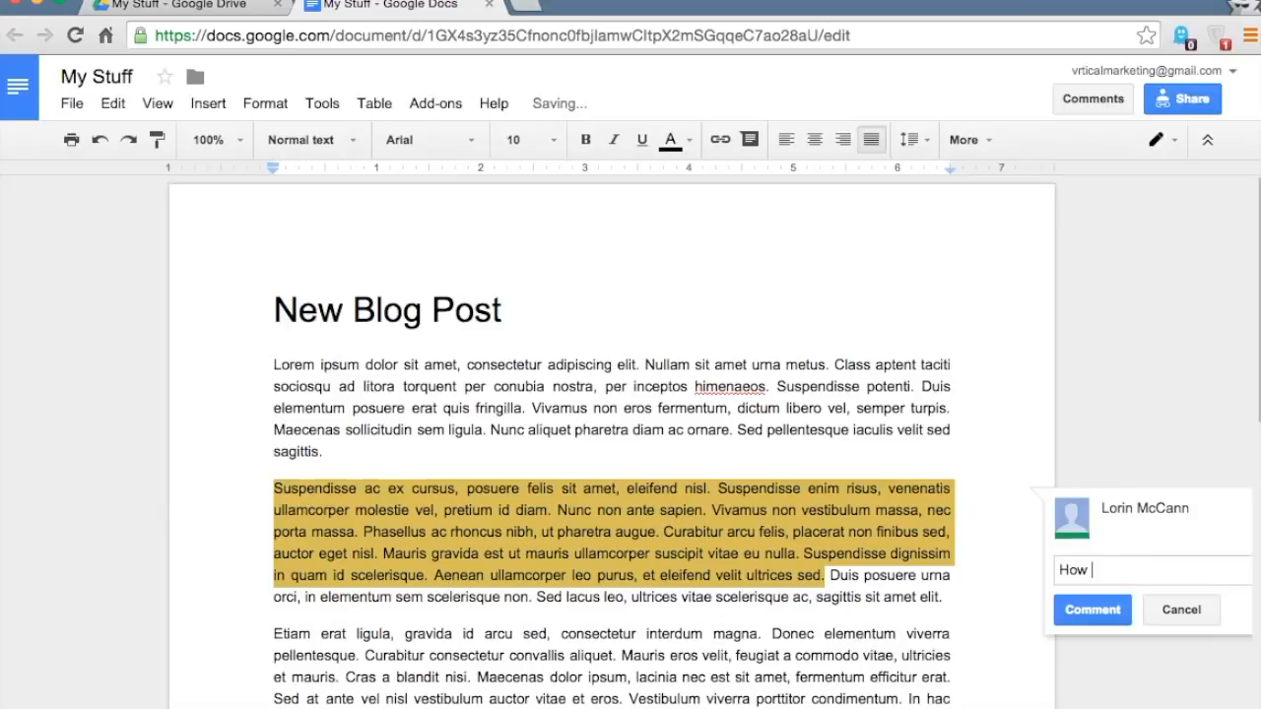
text(does look to you)
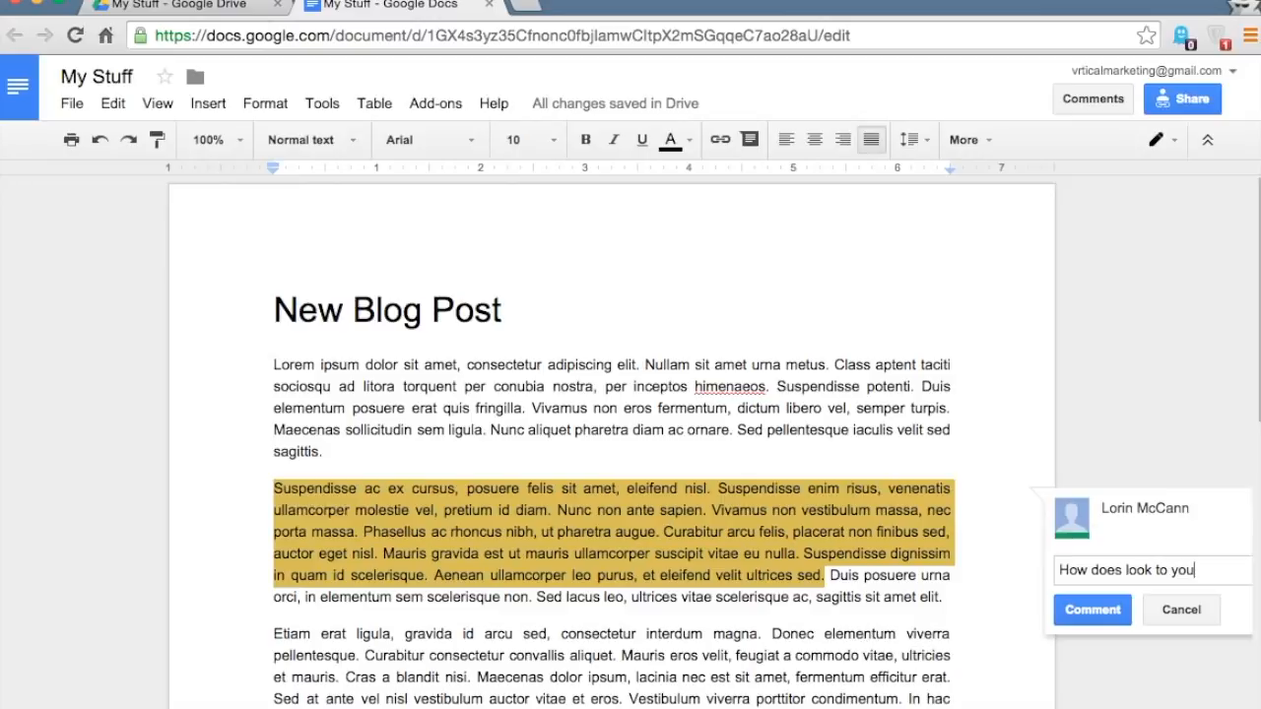
text(?)
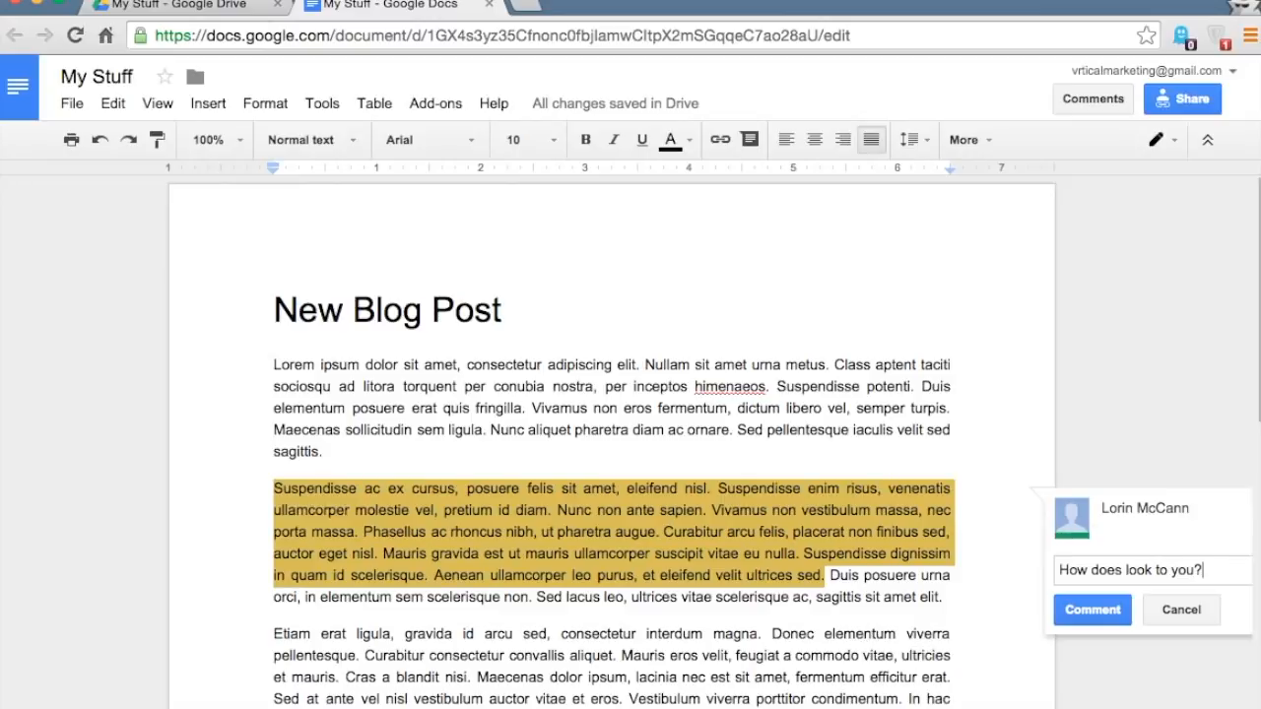
click(1093, 609)
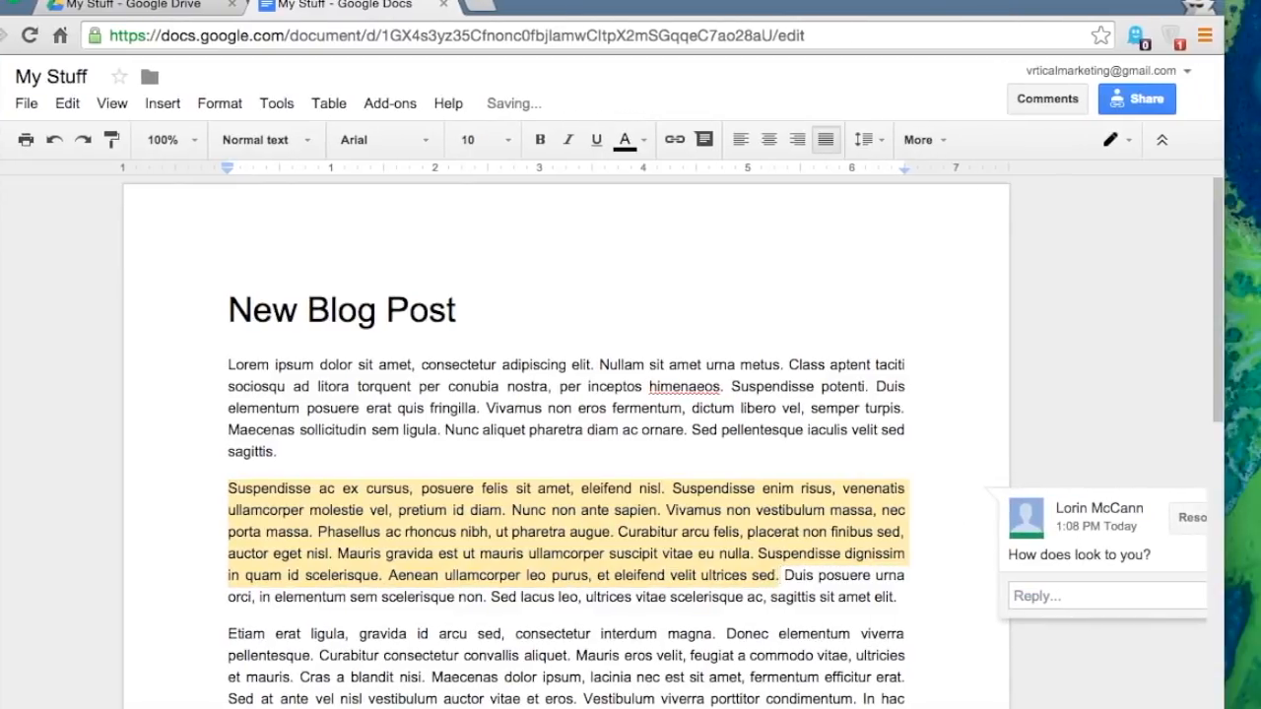
- Open a reply on the second-paragraph comment, then cancel it without replying
scroll(566, 444, down, 5)
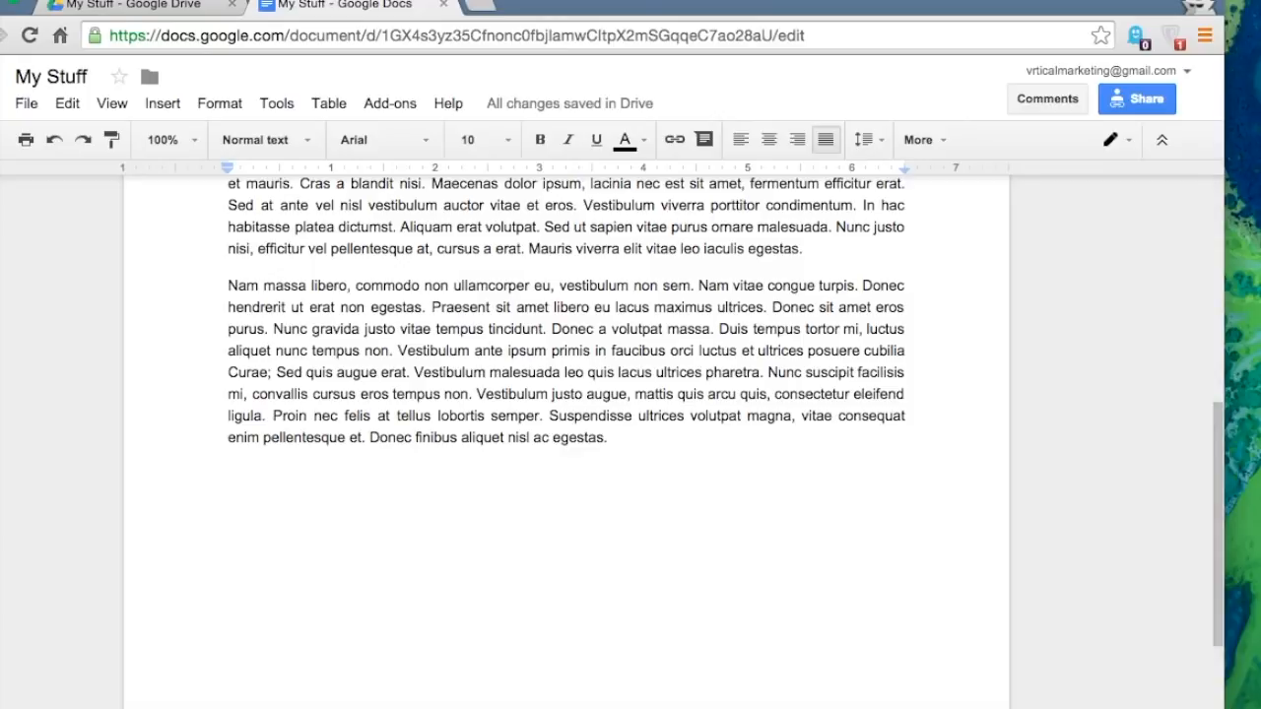
drag(1225, 707, 1257, 707)
scroll(1176, 623, up, 4)
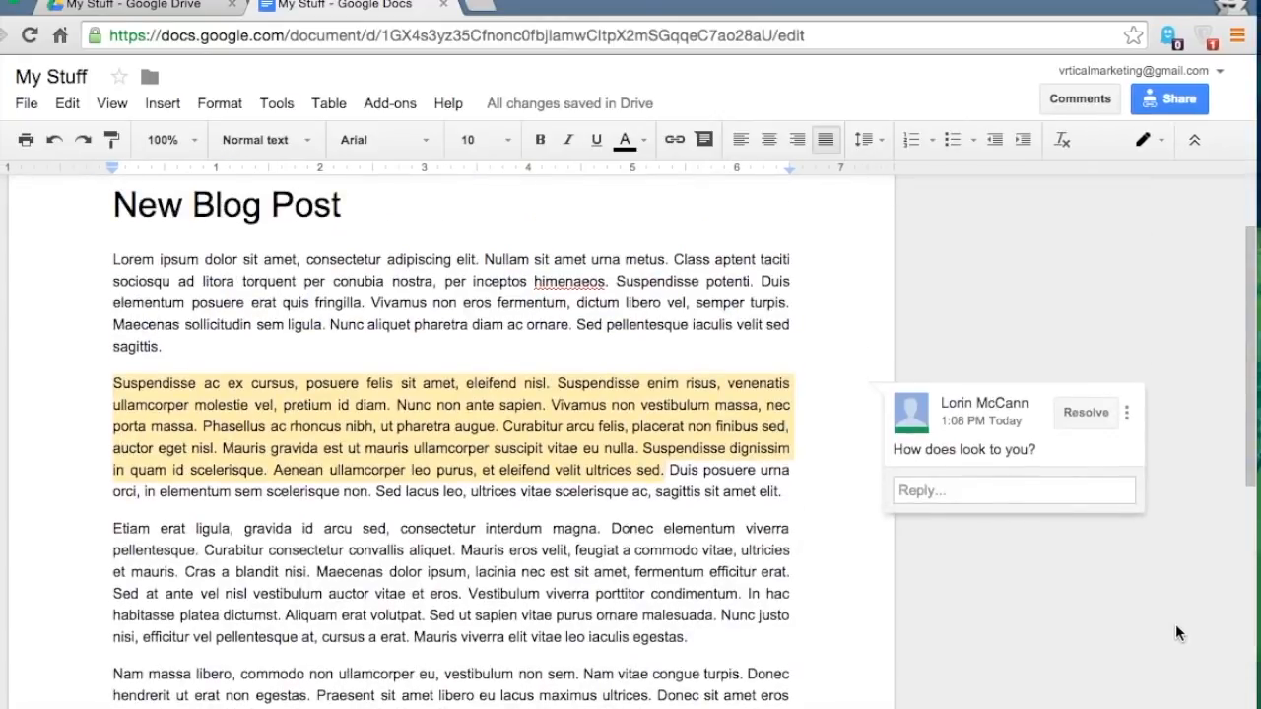
scroll(1175, 624, down, 1)
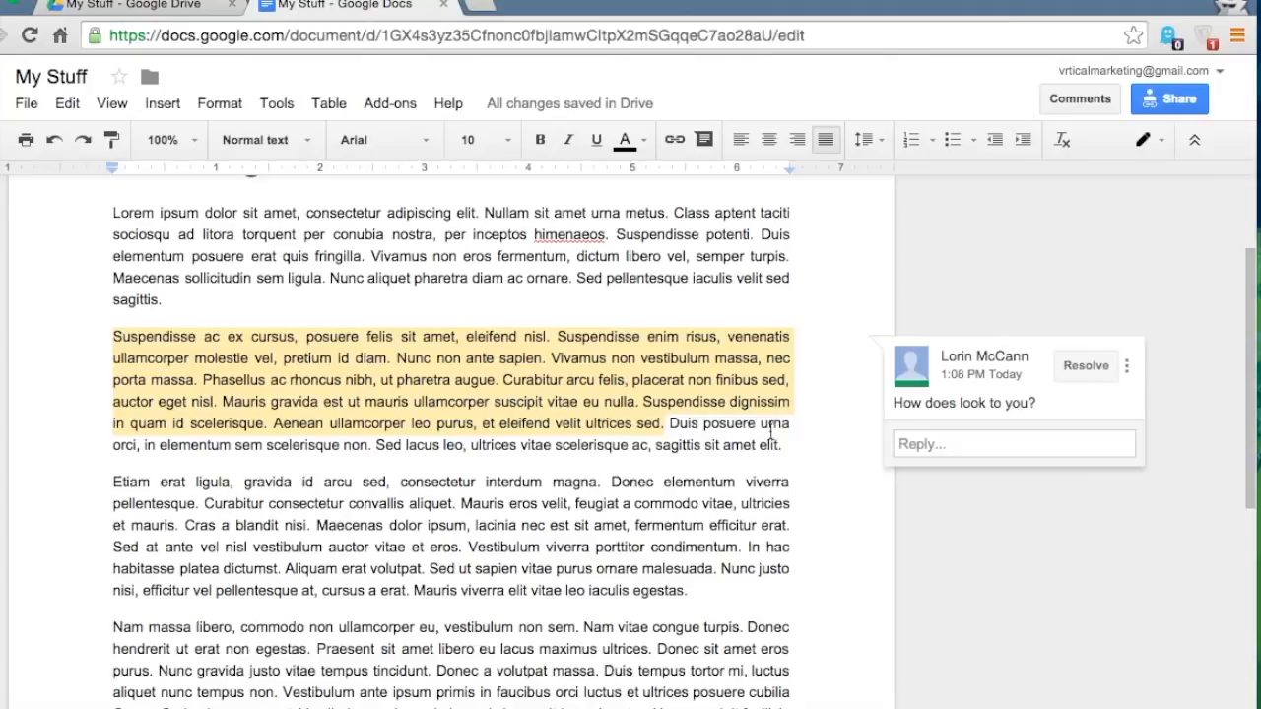
click(519, 381)
click(947, 443)
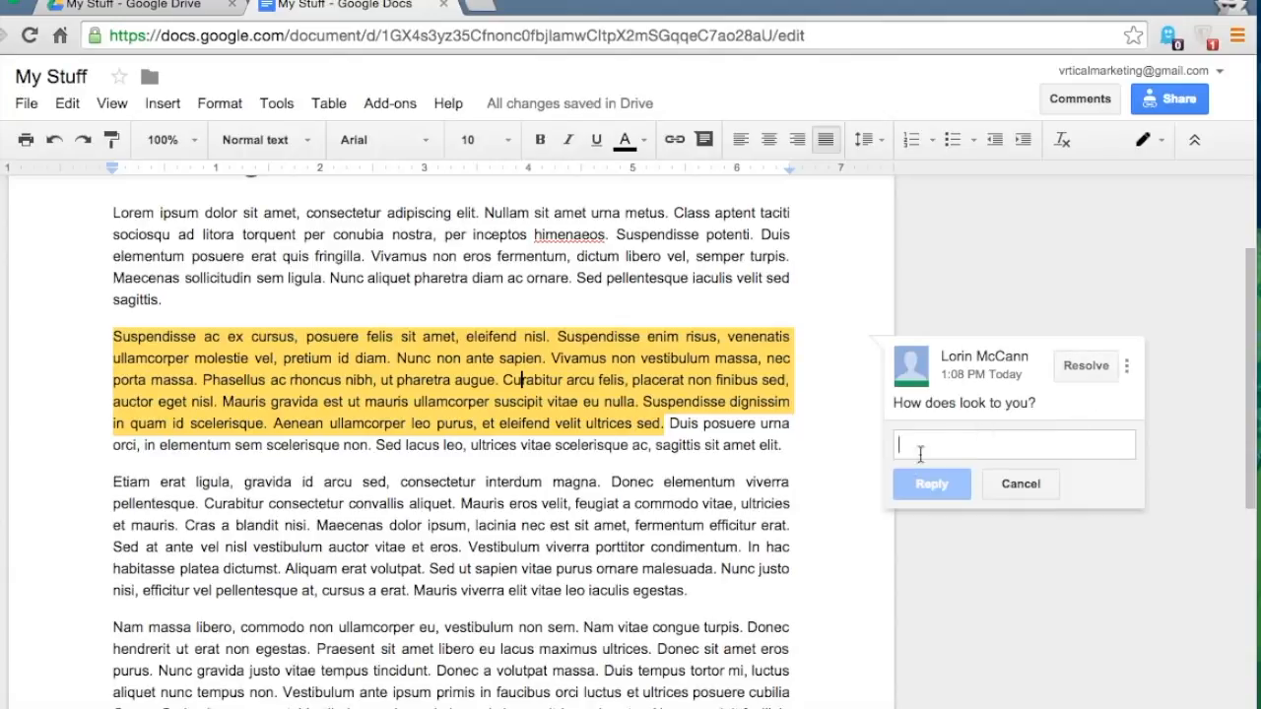
click(1087, 365)
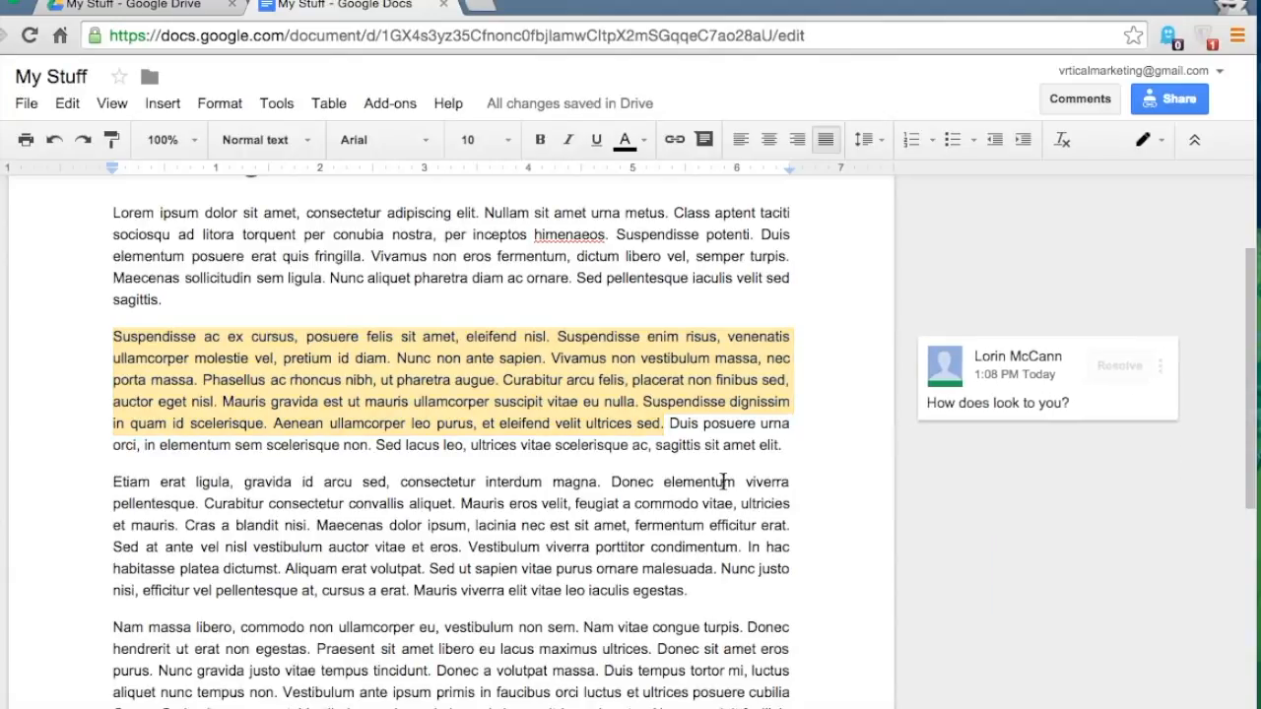
scroll(724, 482, down, 2)
- Comment on the 'Nam vitae congue turpis.' passage, +mentioning the collaborator's e-mail: 'can work on this a bit more?'
drag(584, 519, 599, 554)
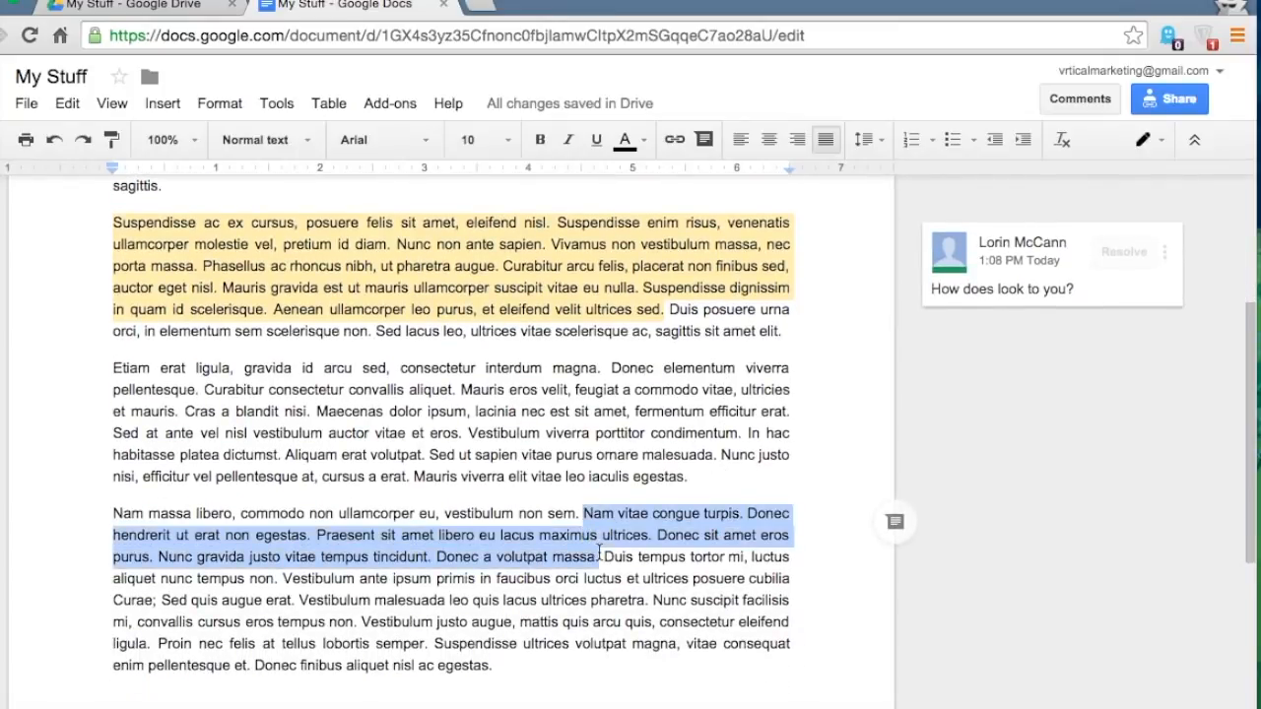
click(1062, 98)
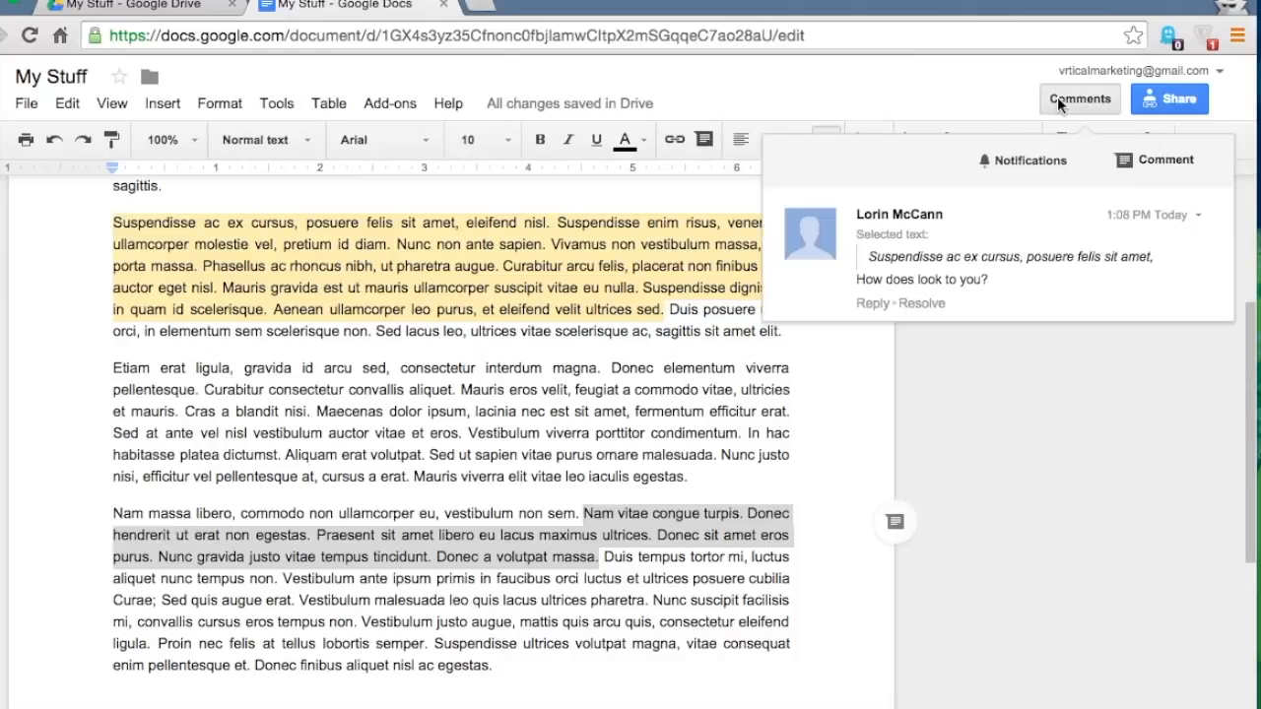
click(1128, 164)
text(Davi)
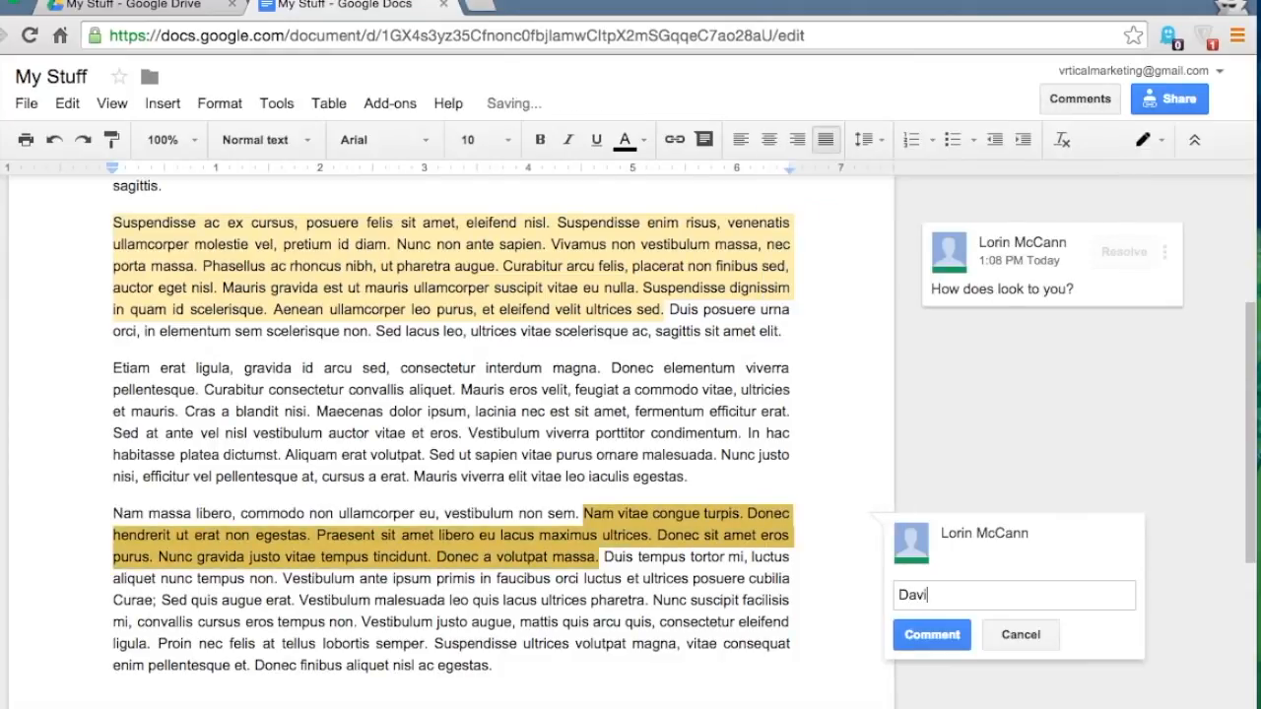
text(d, can work o)
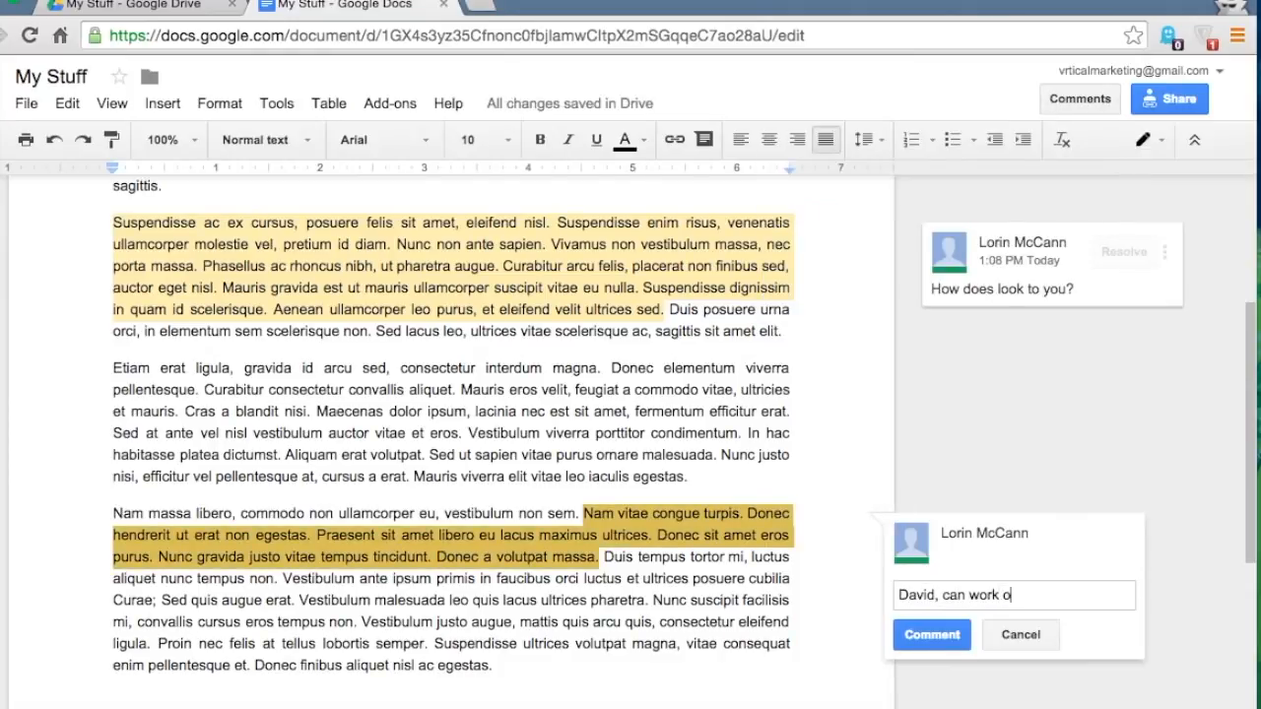
text(n this a bit more?)
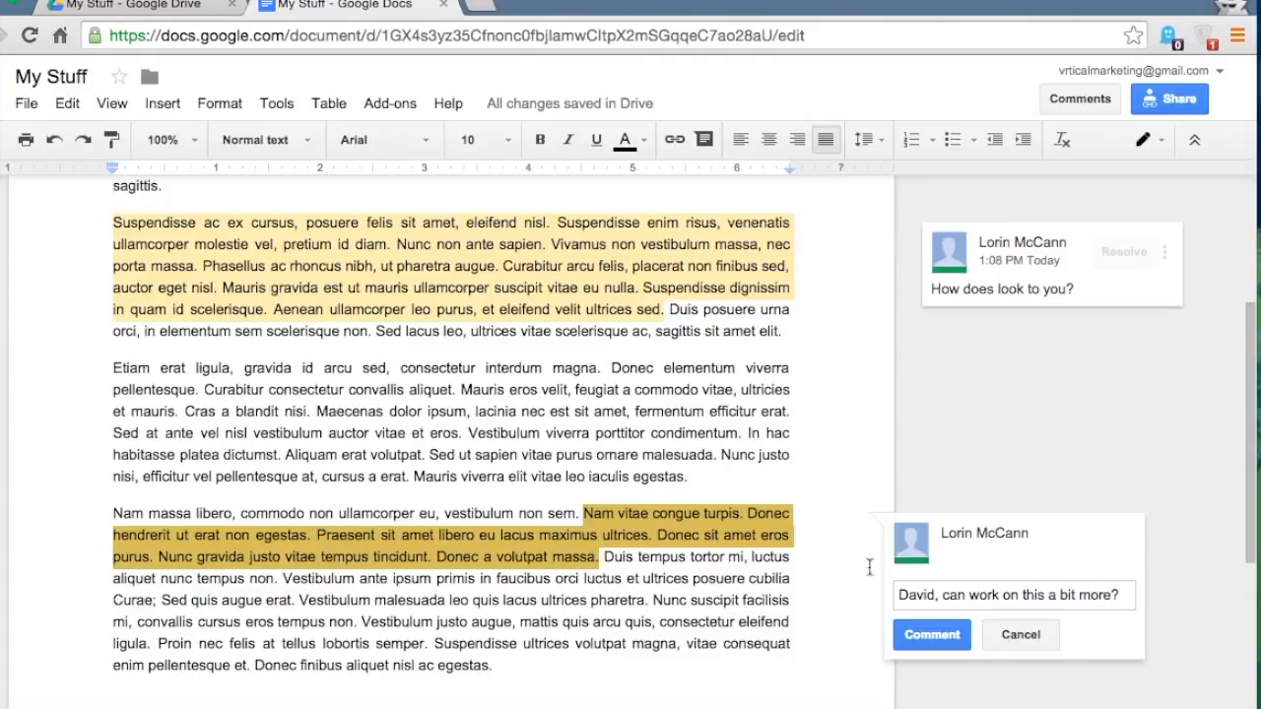
drag(935, 594, 867, 593)
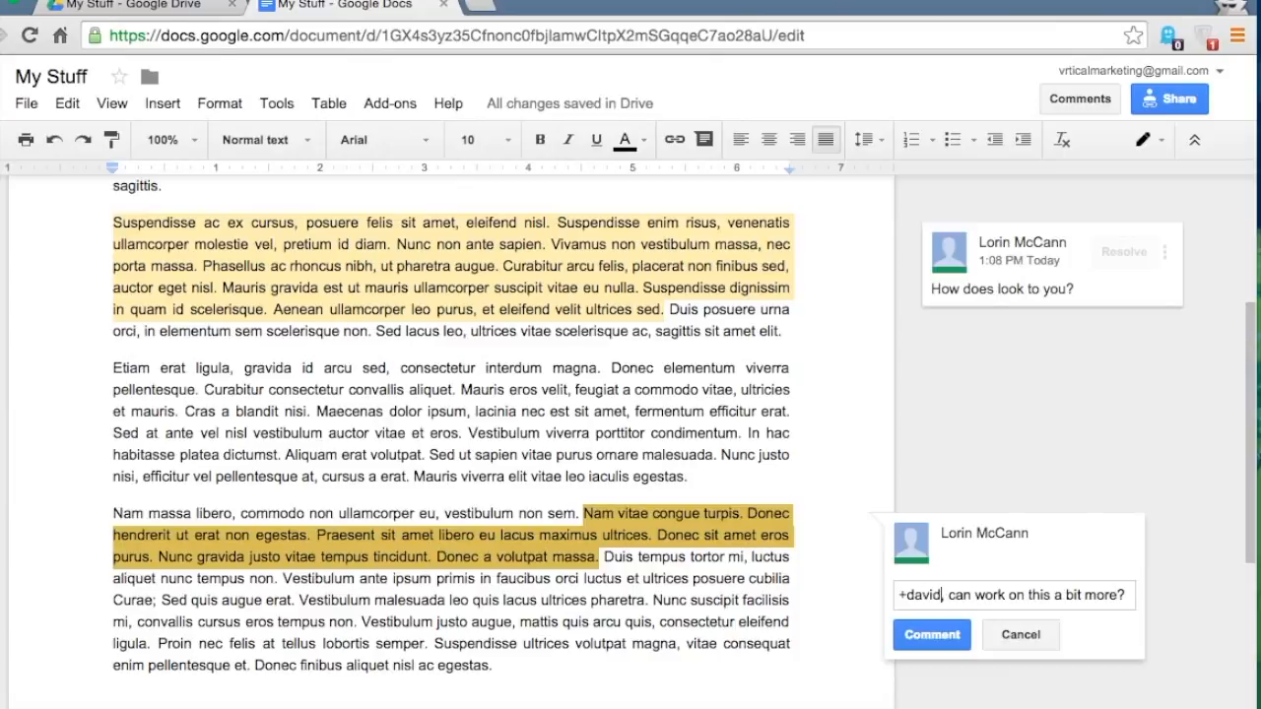
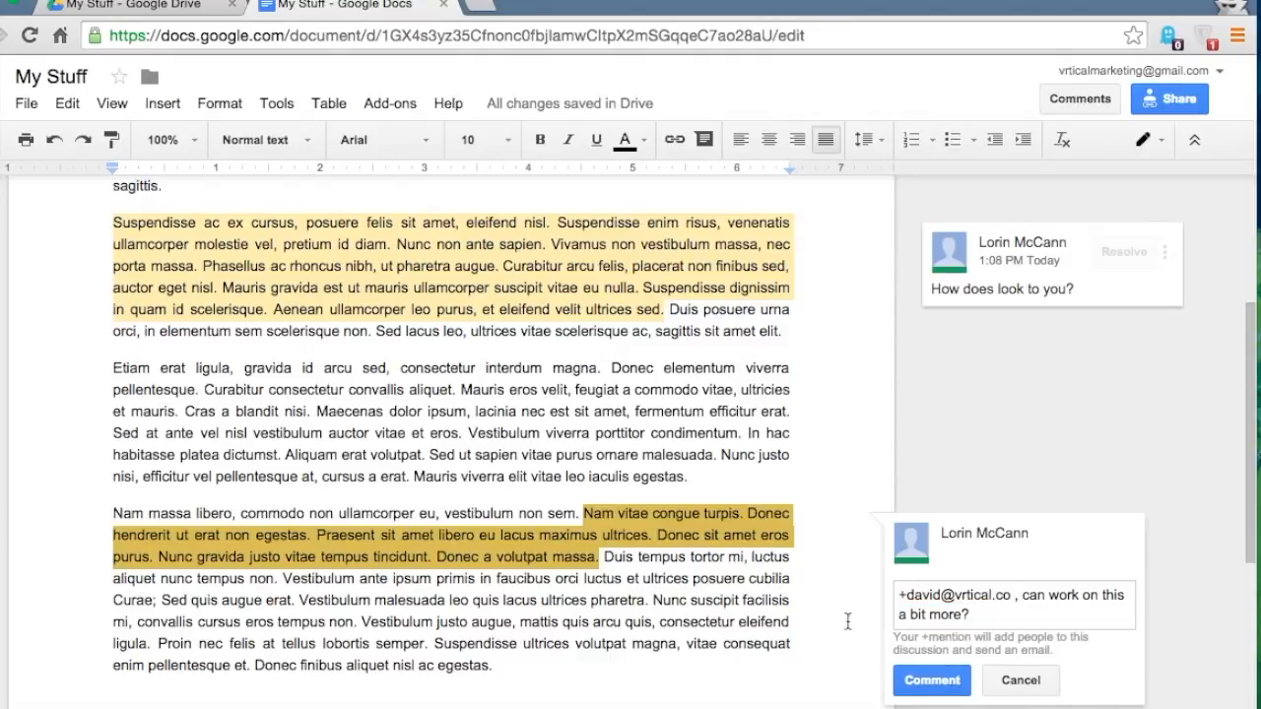
click(923, 680)
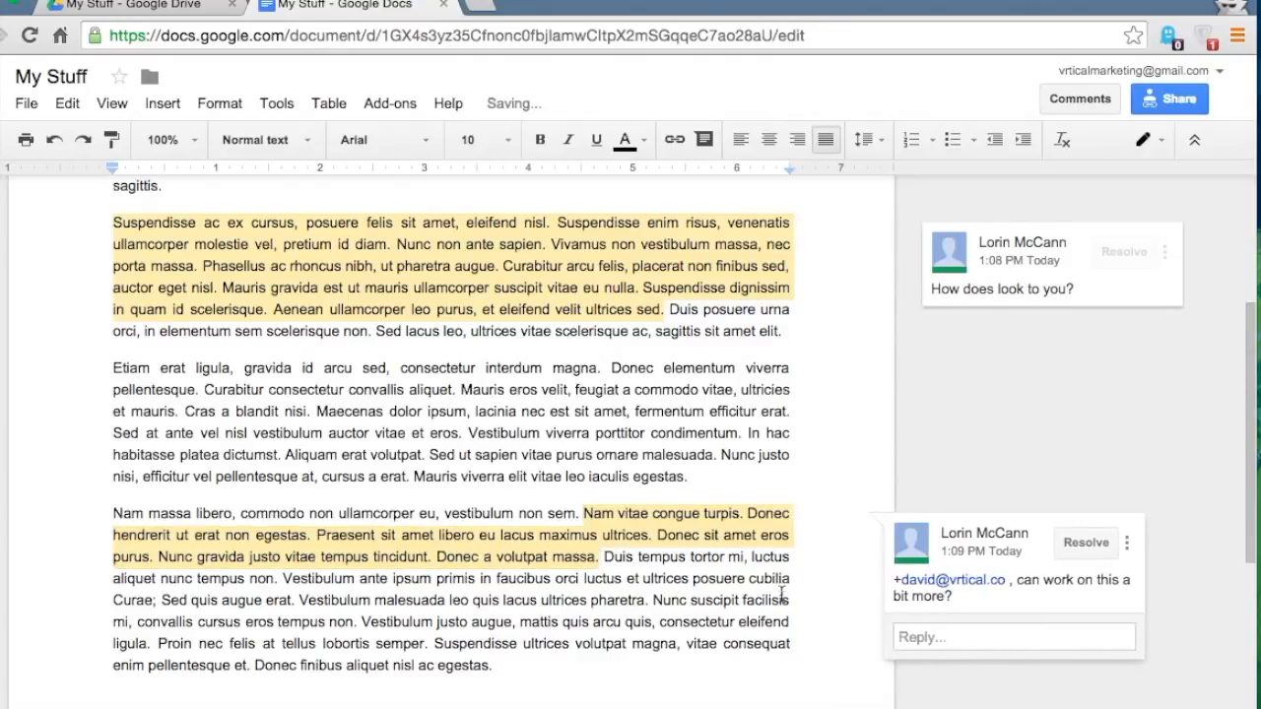
scroll(781, 595, down, 1)
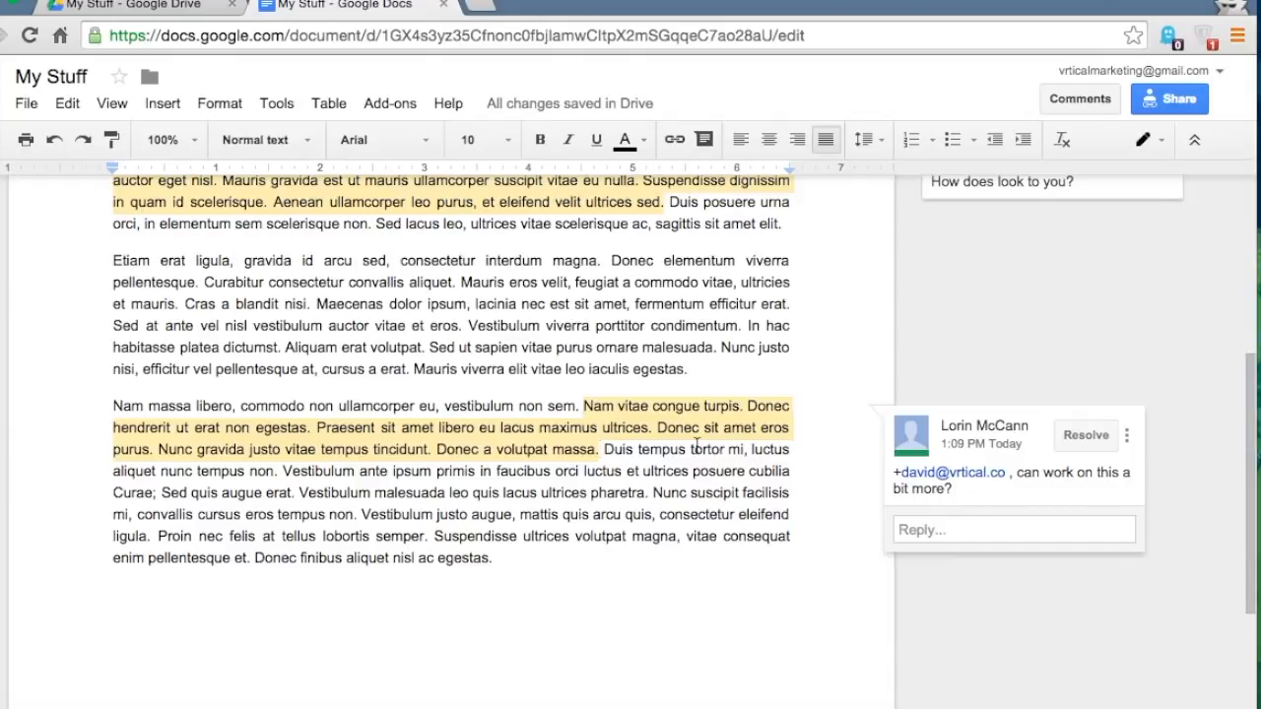
- Change the editing-mode dropdown from Editing to Suggesting
click(703, 500)
scroll(704, 505, up, 4)
scroll(703, 502, up, 1)
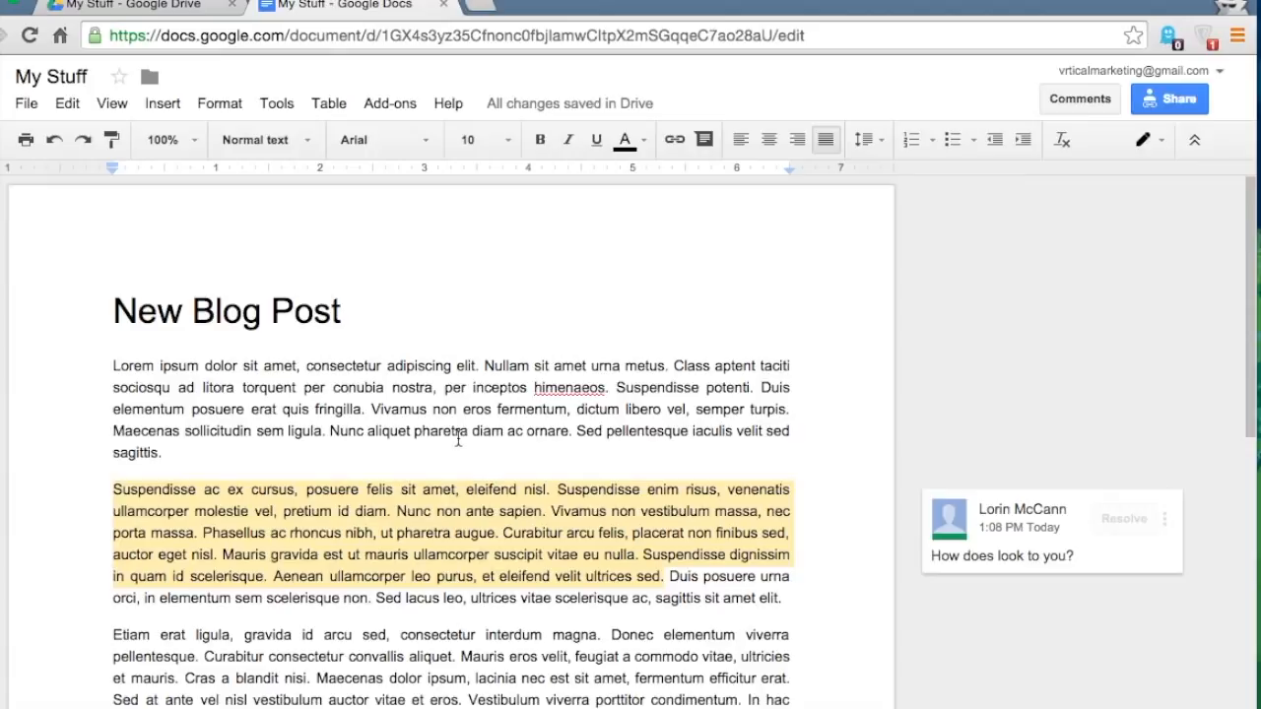
click(1147, 149)
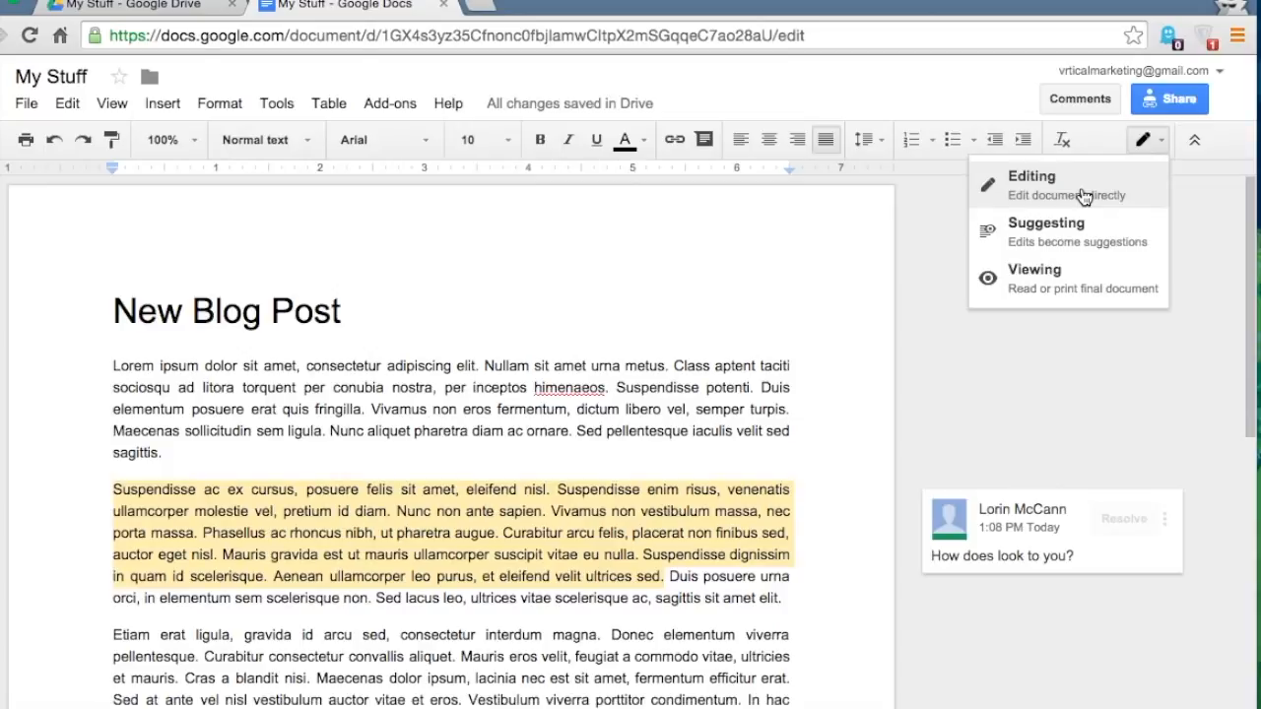
click(1048, 234)
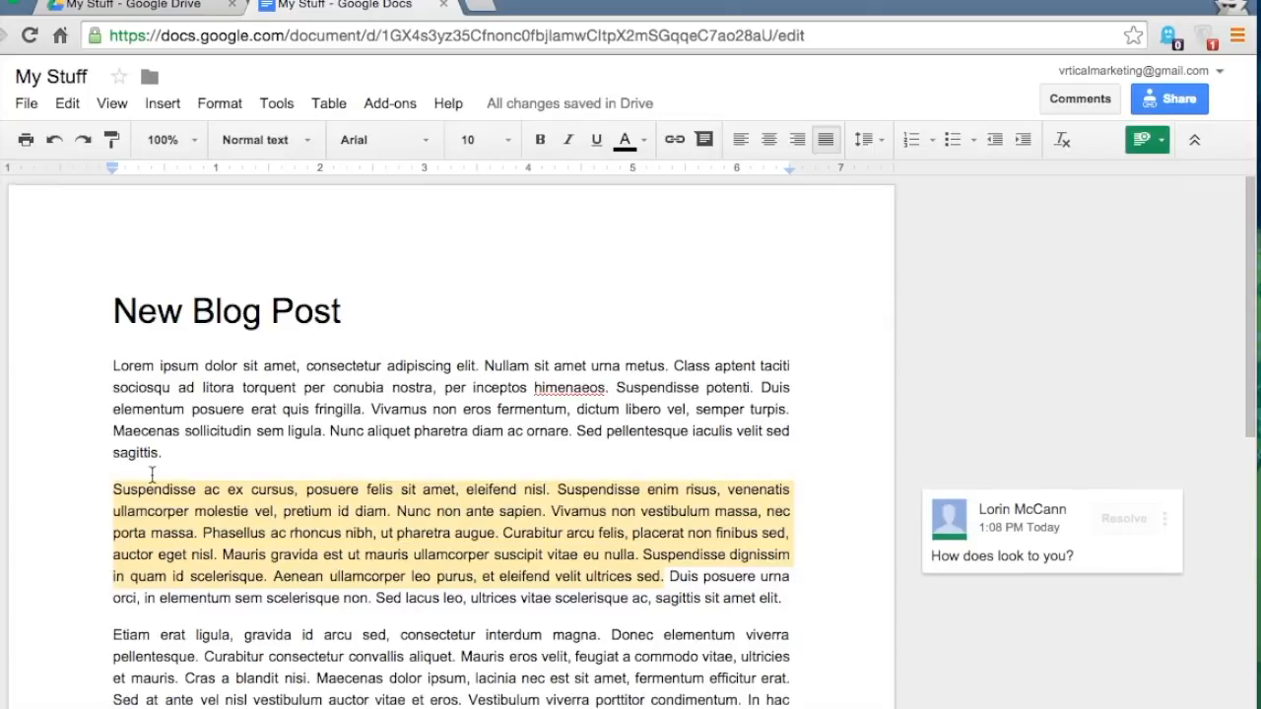
- Suggest deleting 'torquent…fringilla' and replacing 'consectetur…eros' with a paragraph break
scroll(153, 475, down, 1)
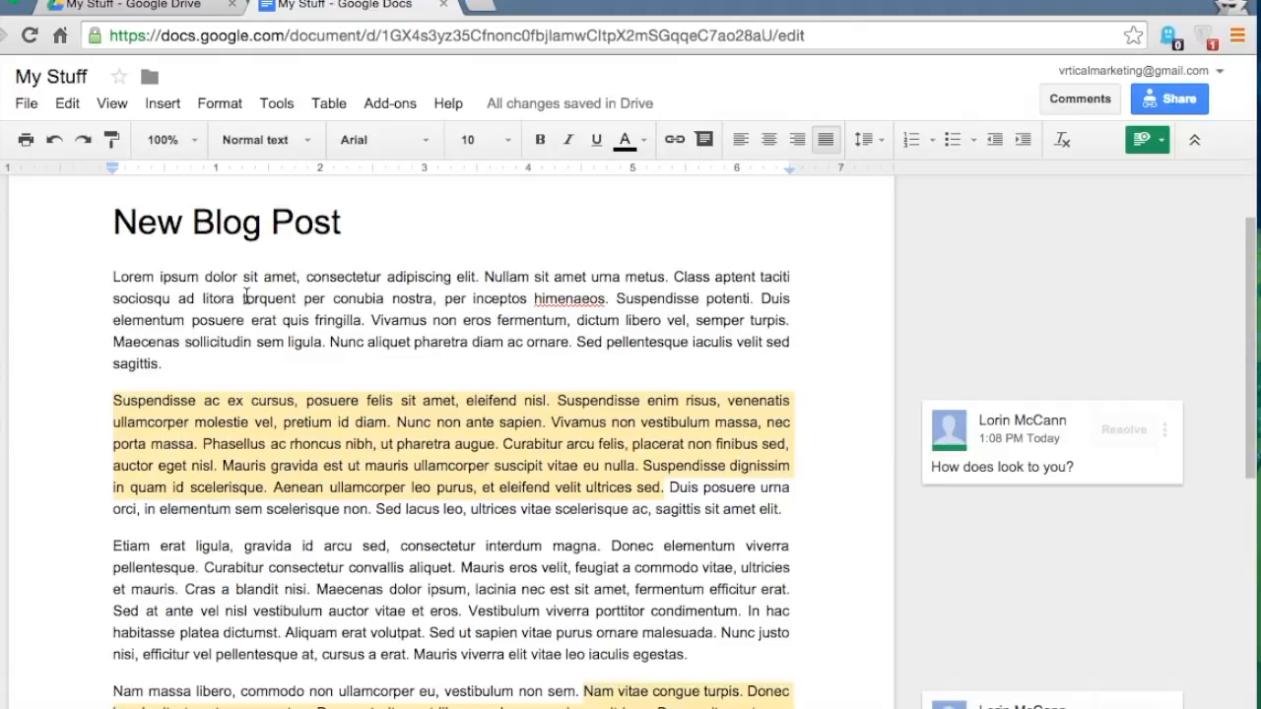
drag(242, 298, 382, 328)
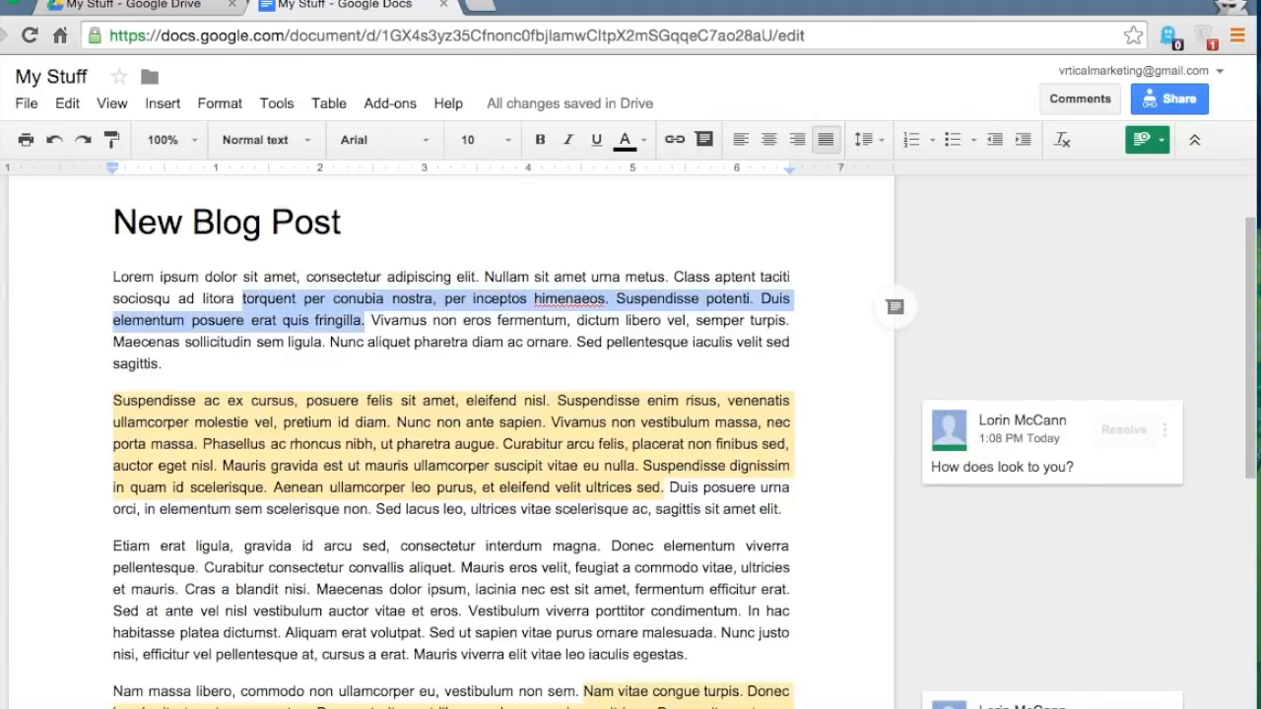
key(Delete)
click(407, 322)
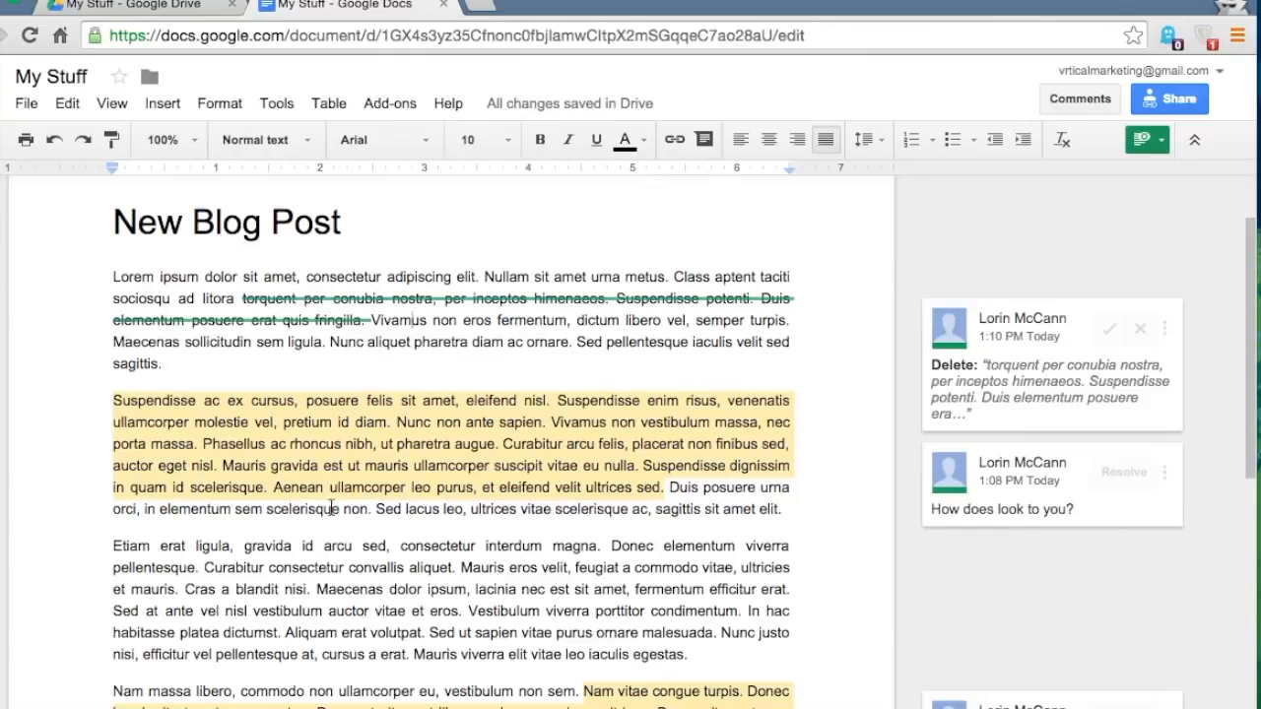
scroll(331, 507, down, 1)
click(269, 471)
drag(337, 481, 449, 508)
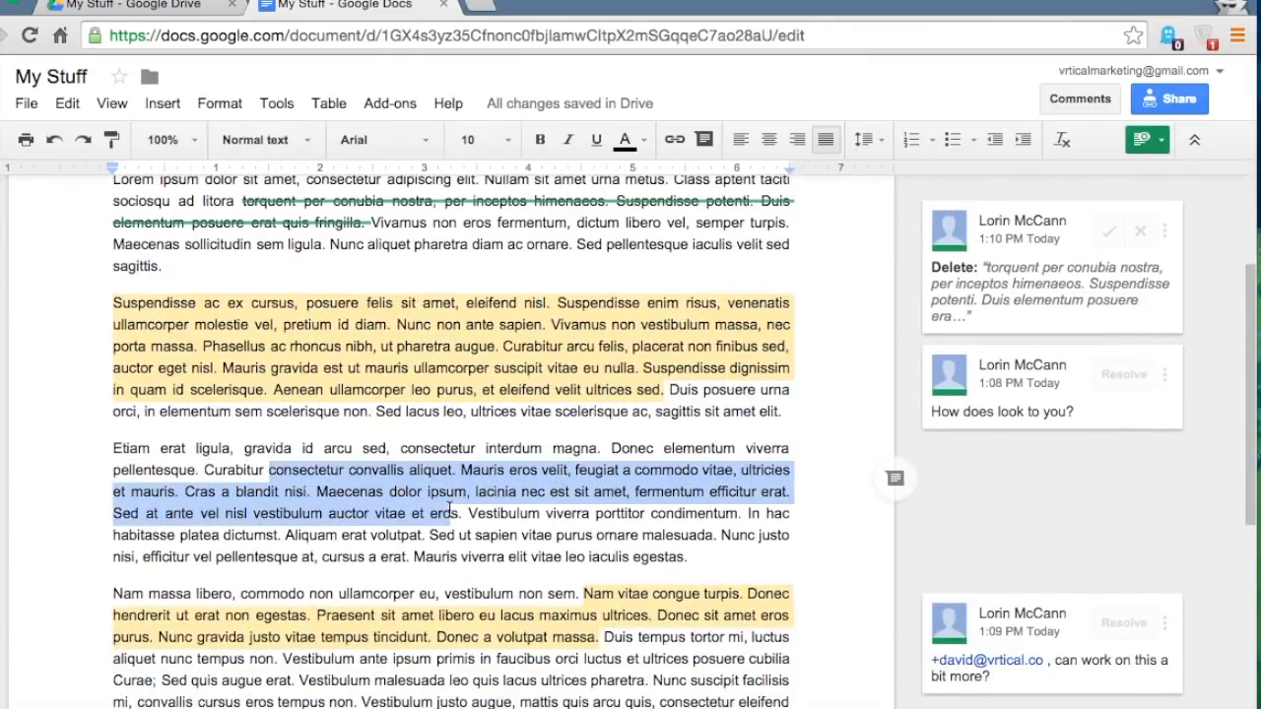
key(Return)
- Suggest a new 'Conclusion:' heading at the end of the post
scroll(527, 600, down, 2)
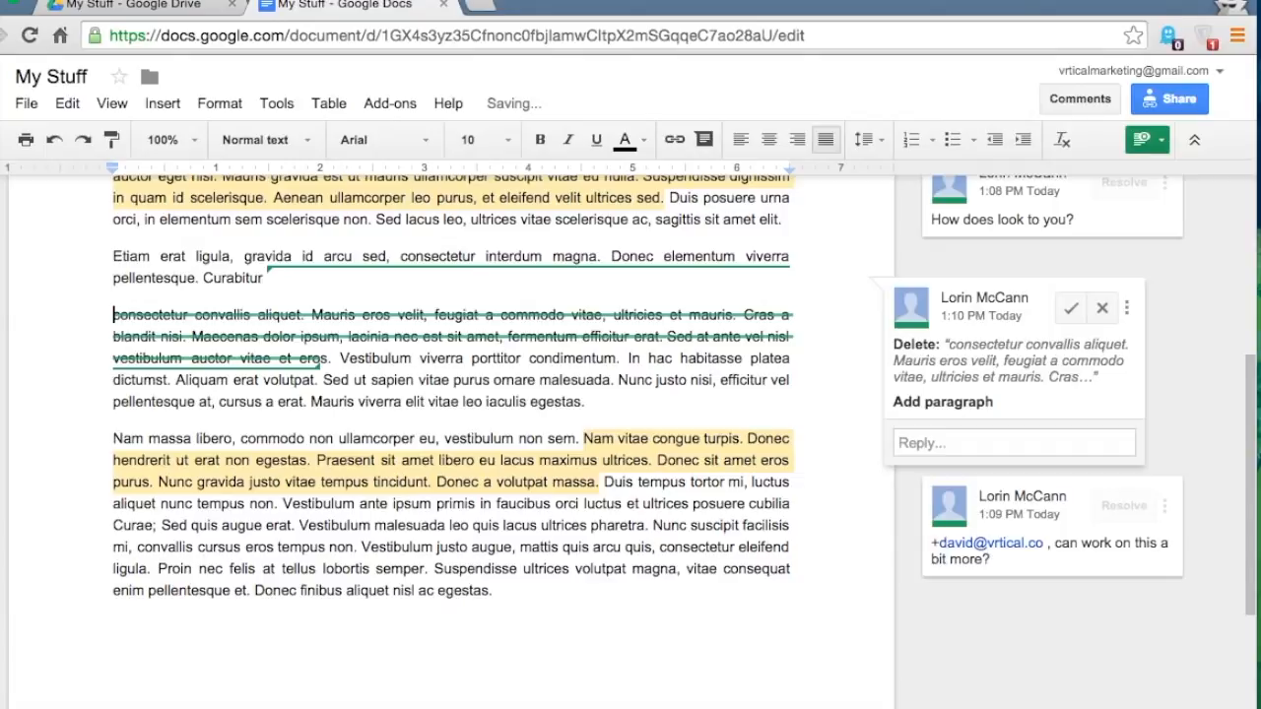
click(527, 600)
key(Return)
key(Return)
text(Co)
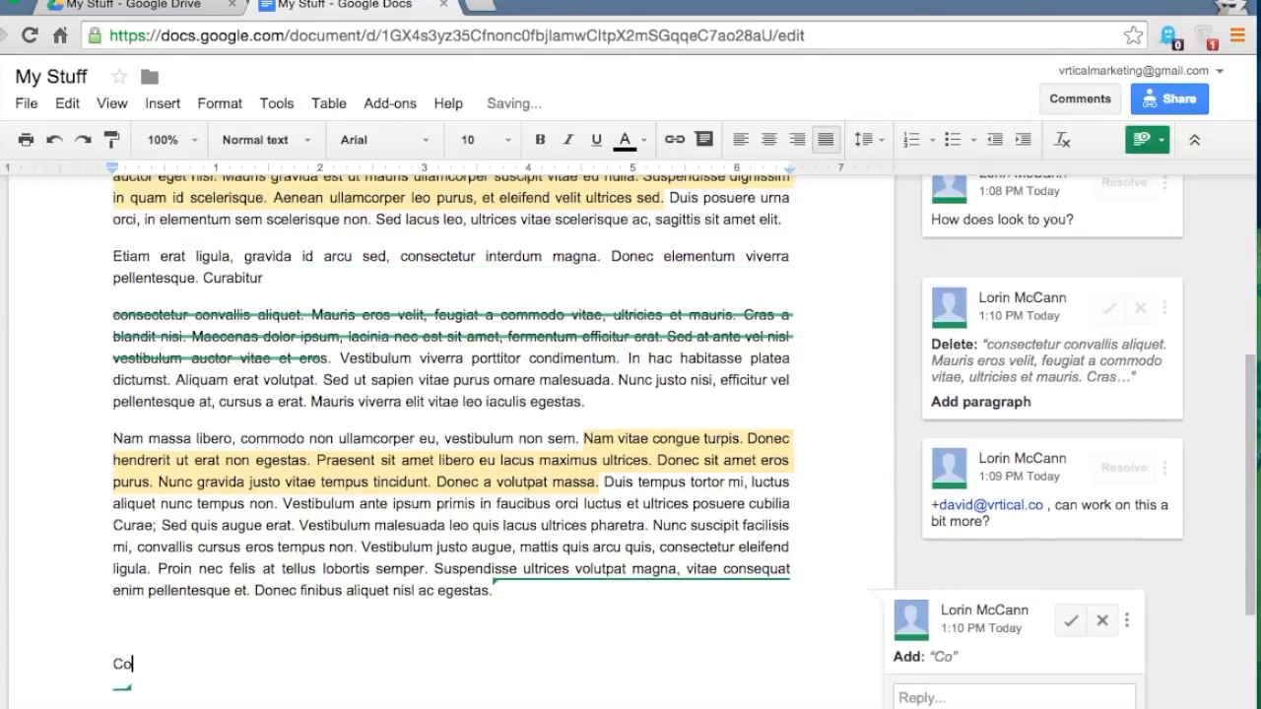
text(nclusion)
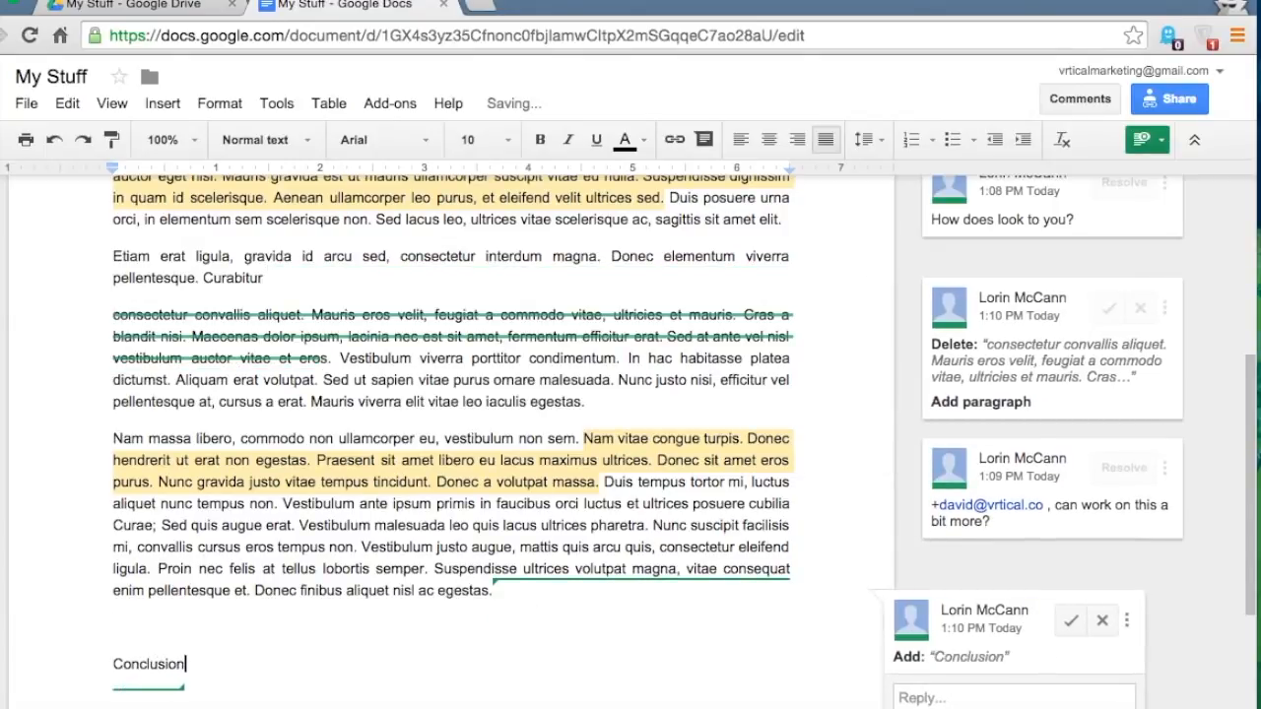
text(:)
key(Return)
key(Return)
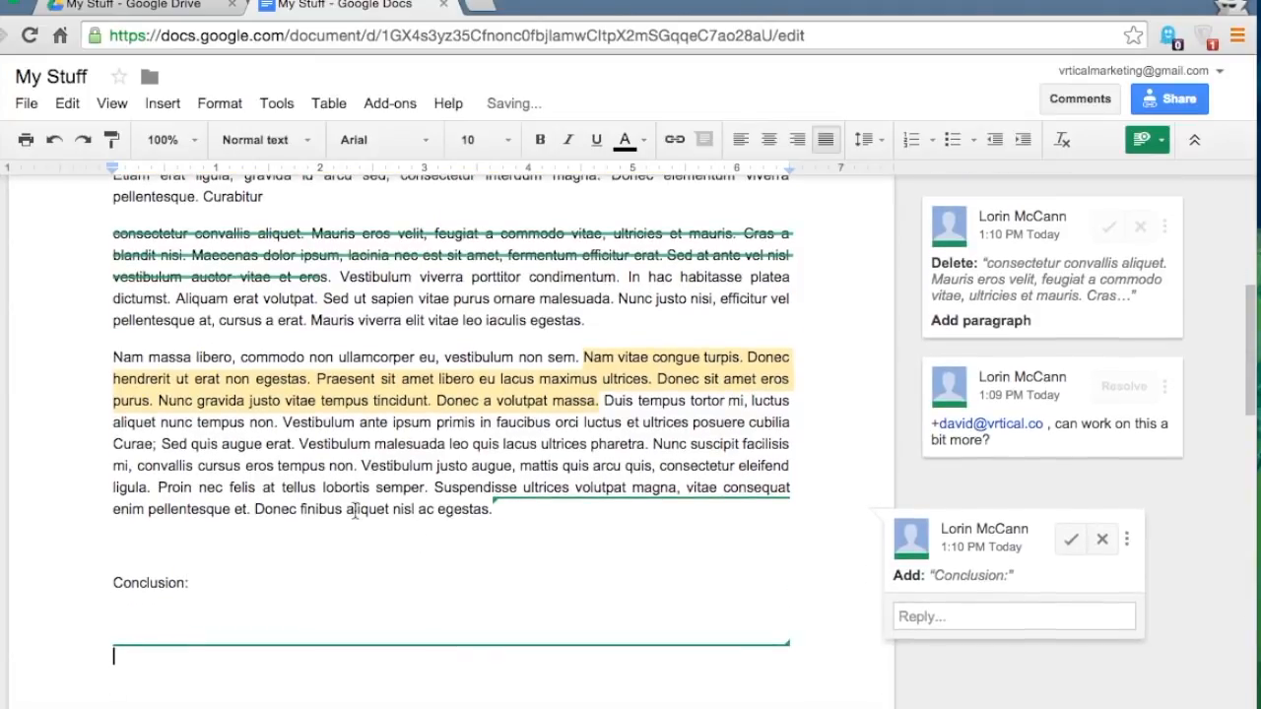
- Paste a copy of the 'ae; Sed quis … tellus lob' passage under Conclusion: and remove the extra blank line
drag(135, 445, 342, 488)
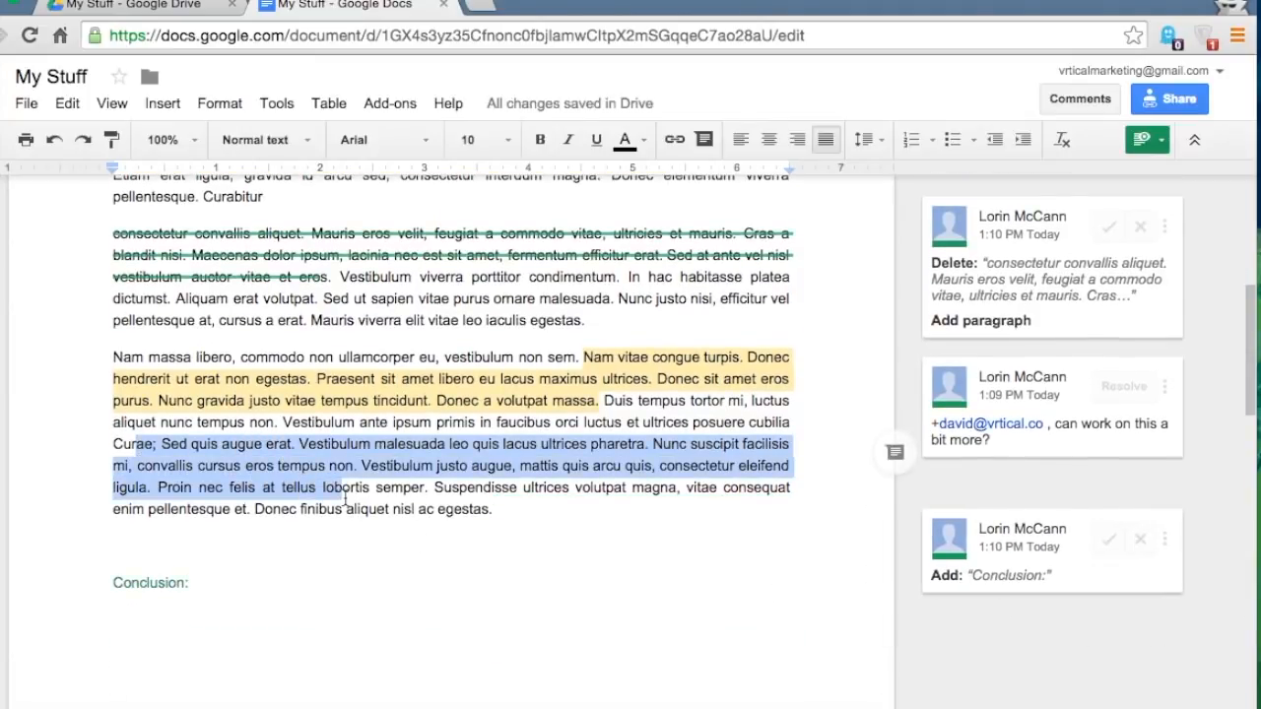
key(ctrl+c)
click(161, 626)
key(ctrl+v)
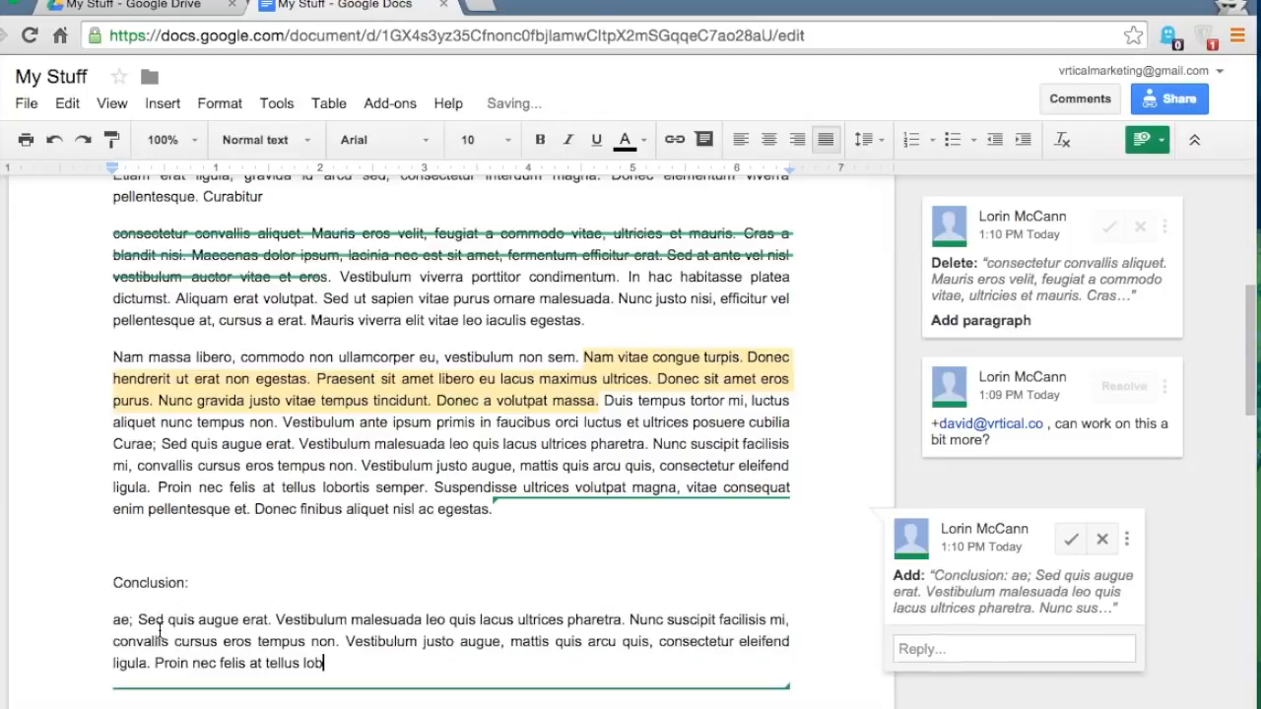
scroll(221, 582, down, 2)
click(349, 650)
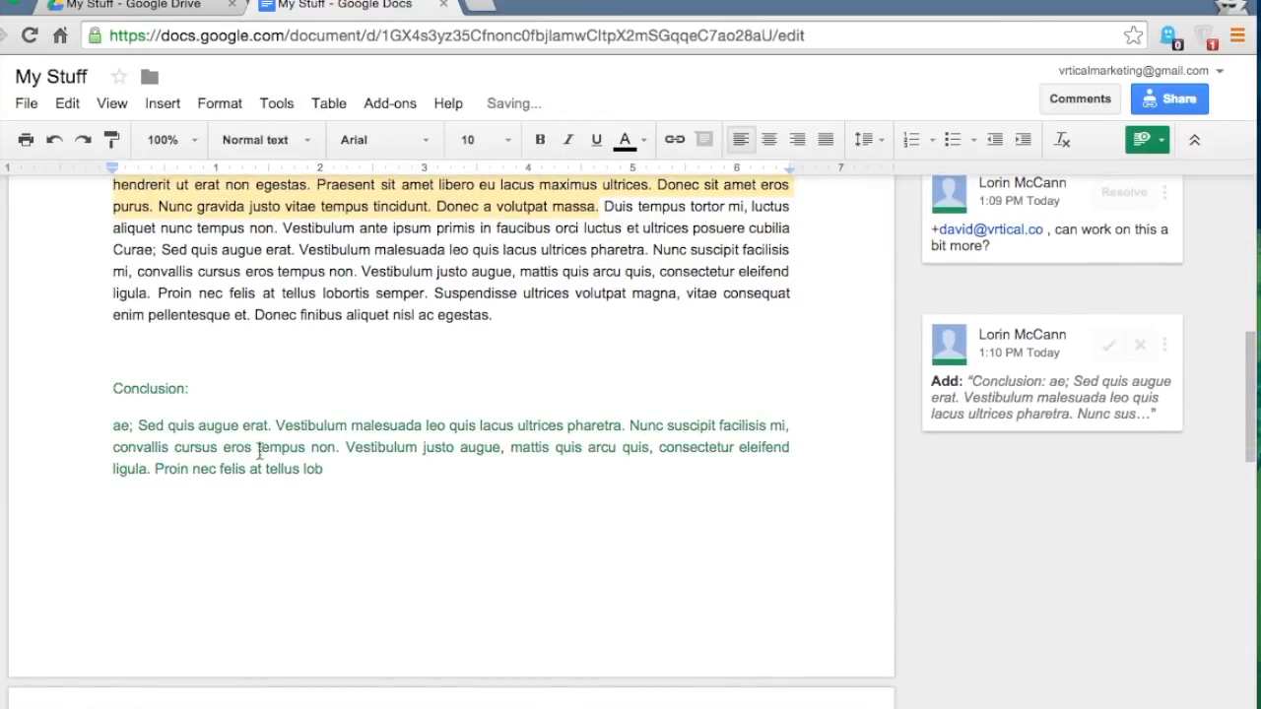
click(146, 352)
key(BackSpace)
click(141, 473)
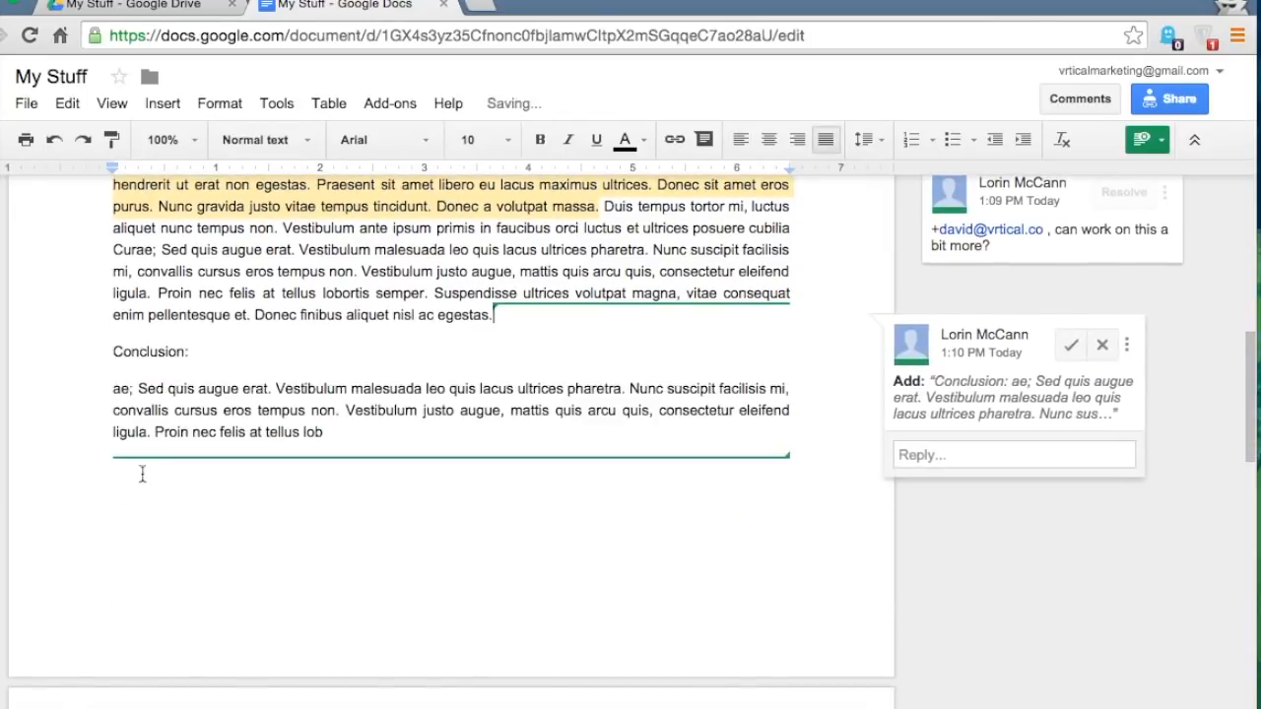
click(319, 436)
click(223, 204)
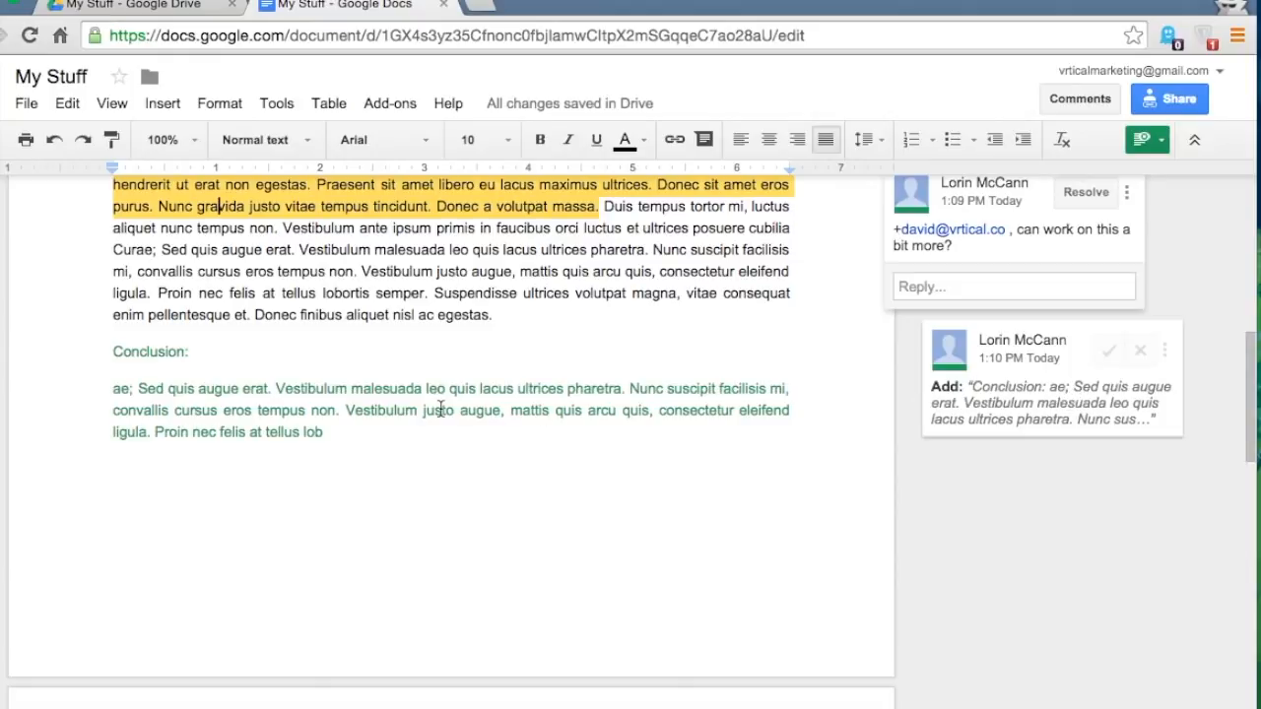
- Accept the suggested Conclusion section
scroll(440, 410, up, 5)
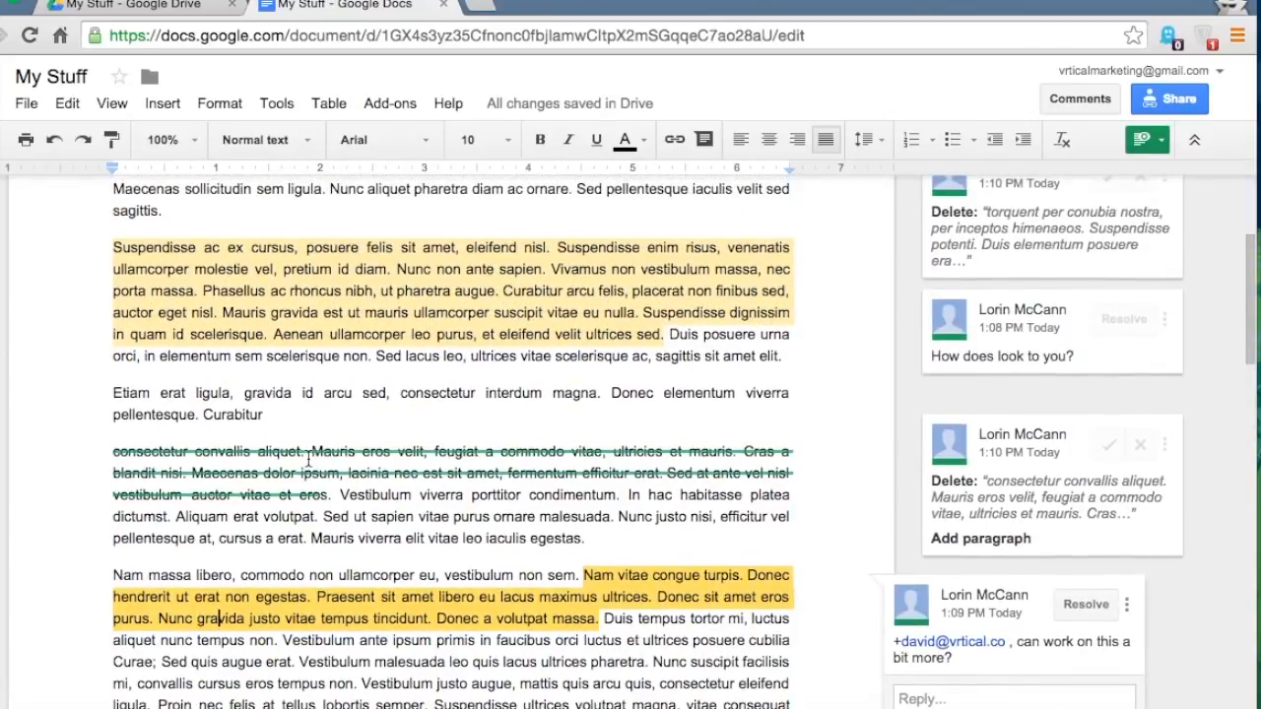
scroll(308, 459, down, 3)
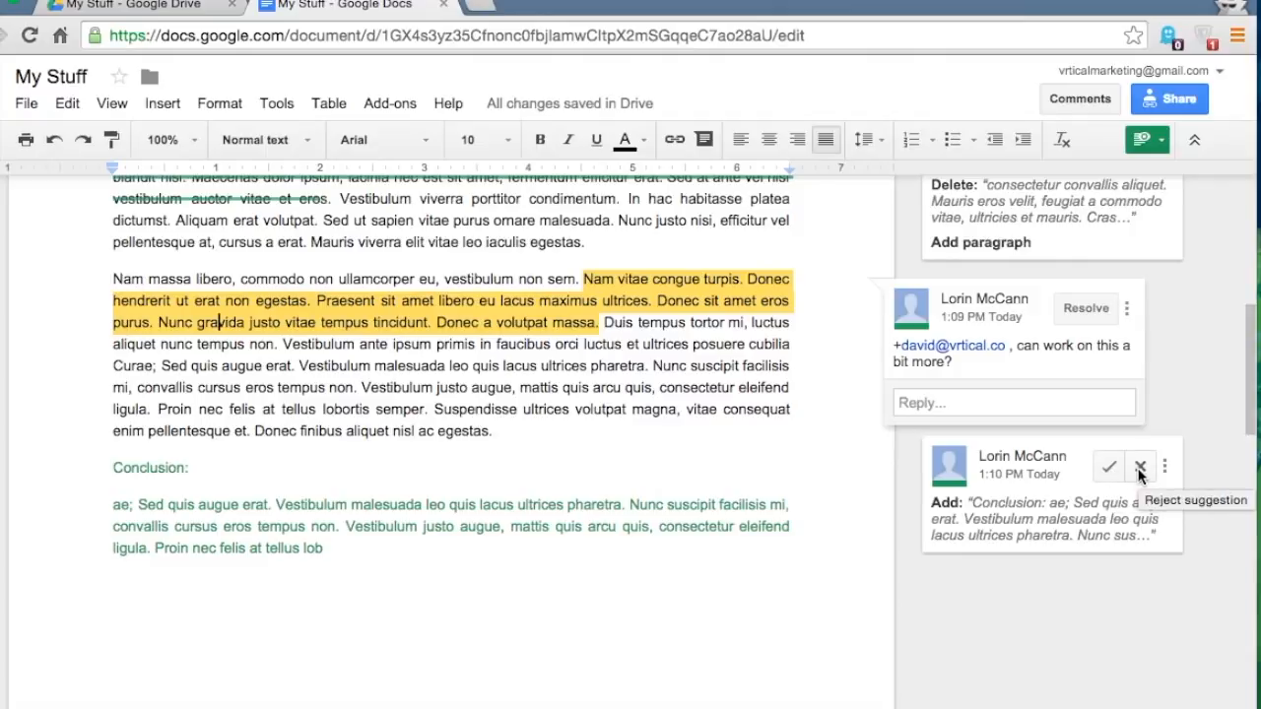
click(1107, 469)
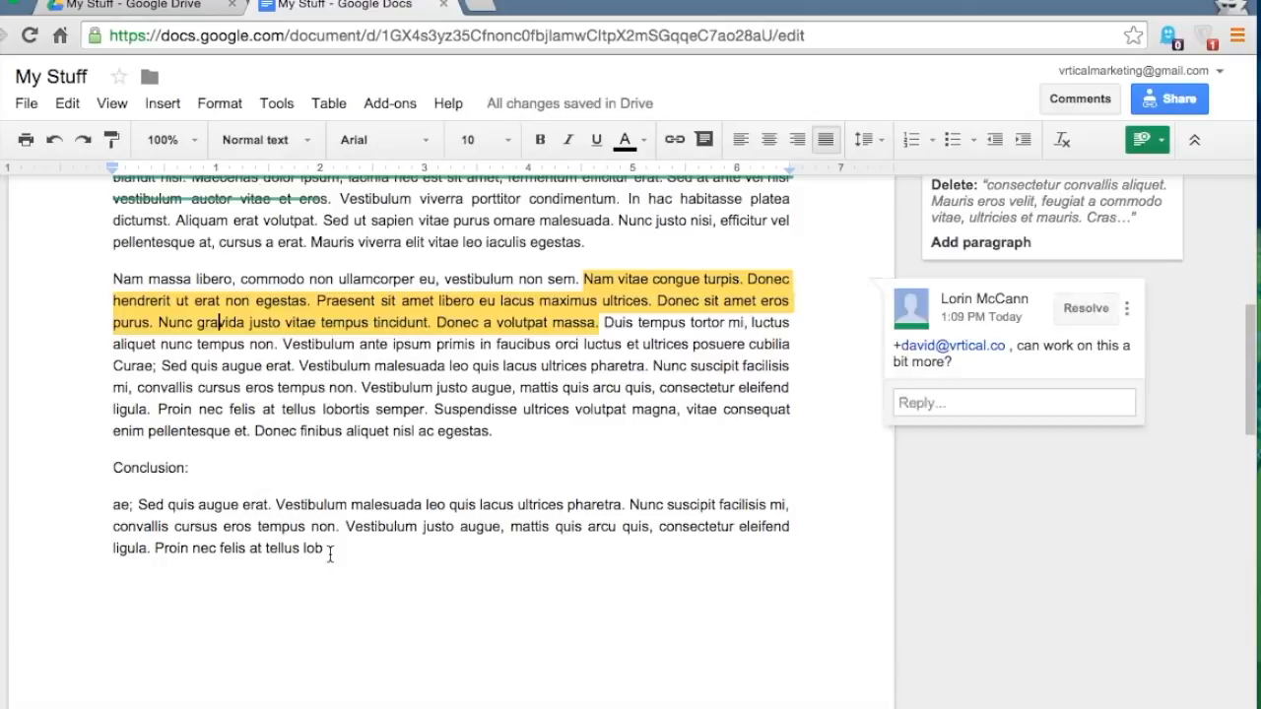
- Reject the suggested deletions of the convallis passage and the passage near the top
scroll(231, 510, up, 1)
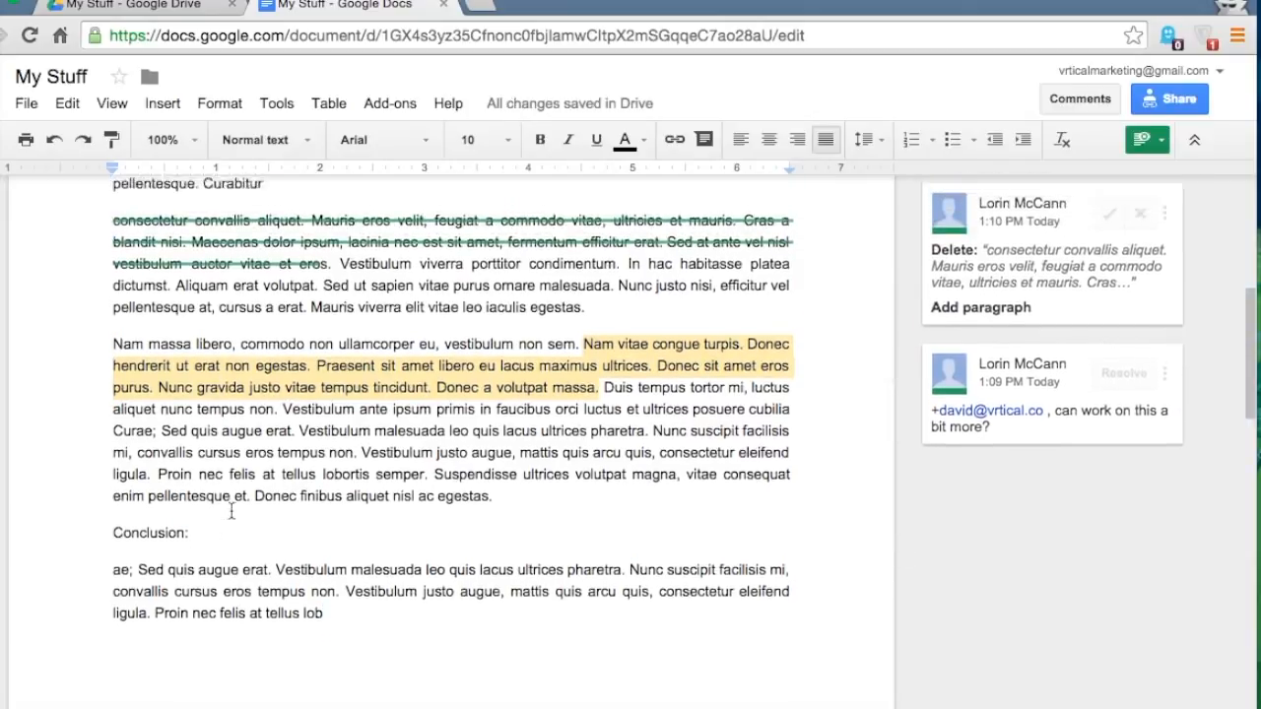
scroll(231, 510, up, 2)
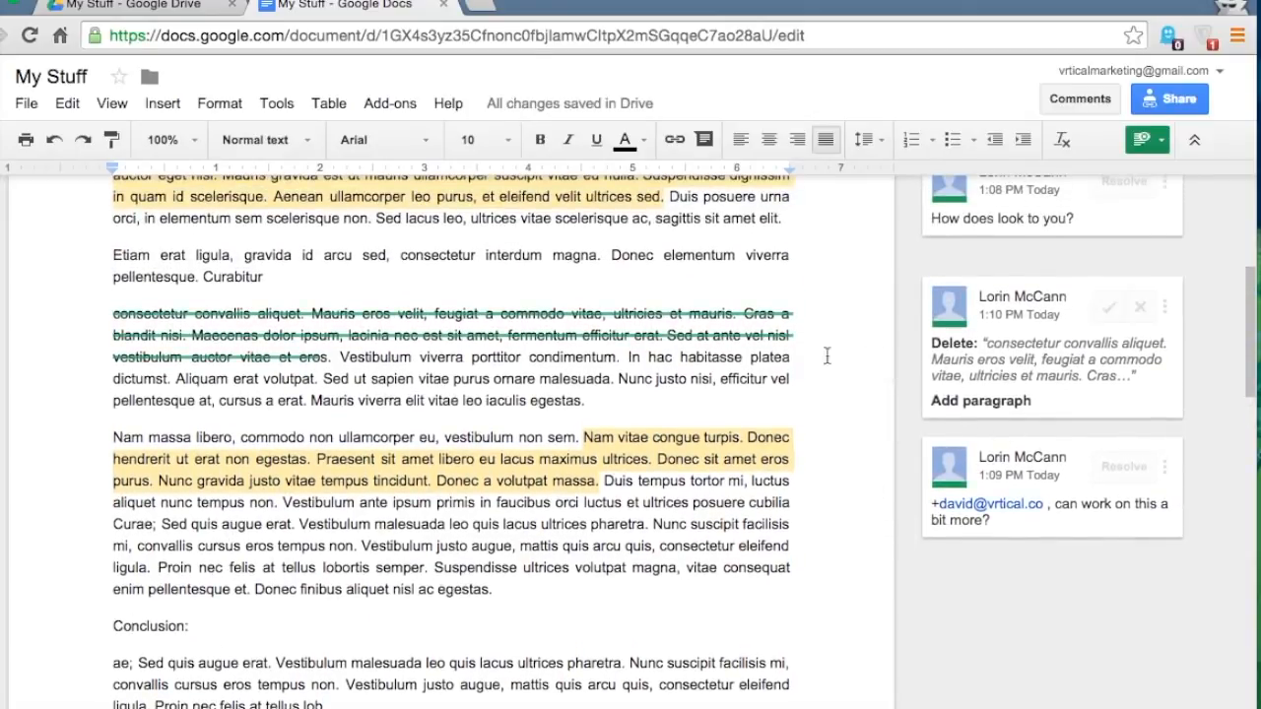
scroll(828, 355, up, 1)
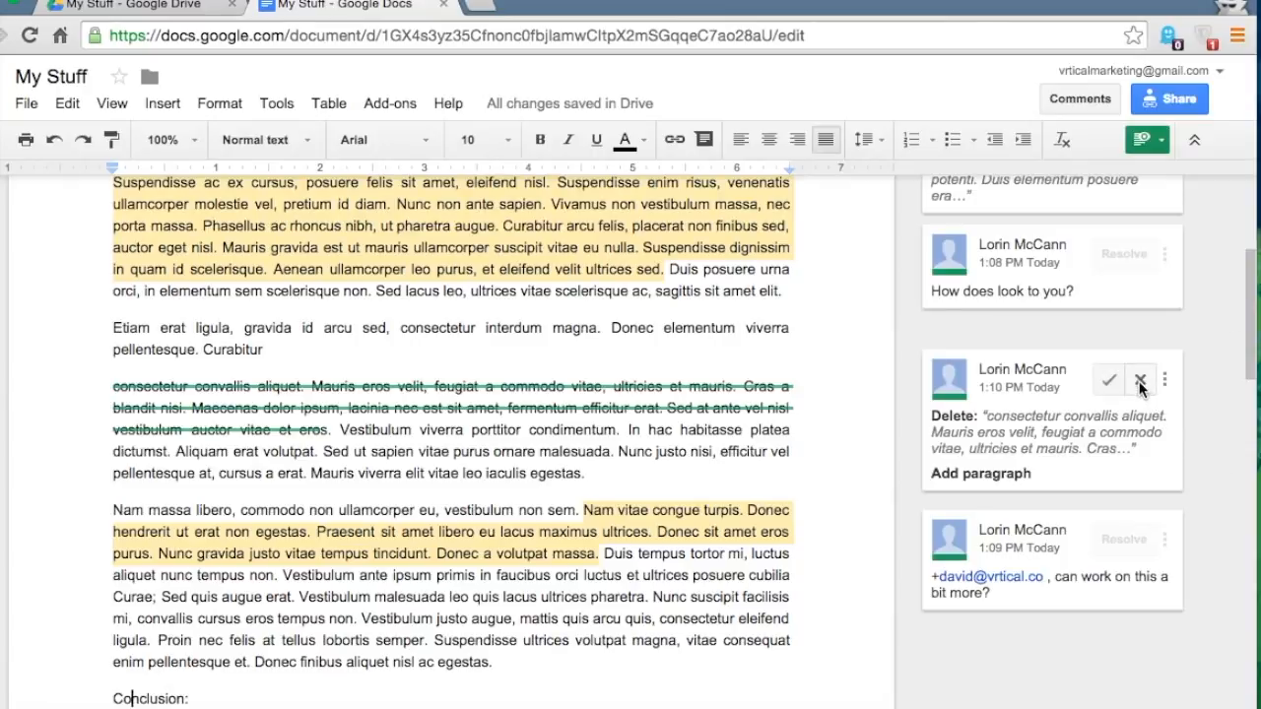
click(1139, 381)
scroll(1139, 384, up, 3)
click(1140, 283)
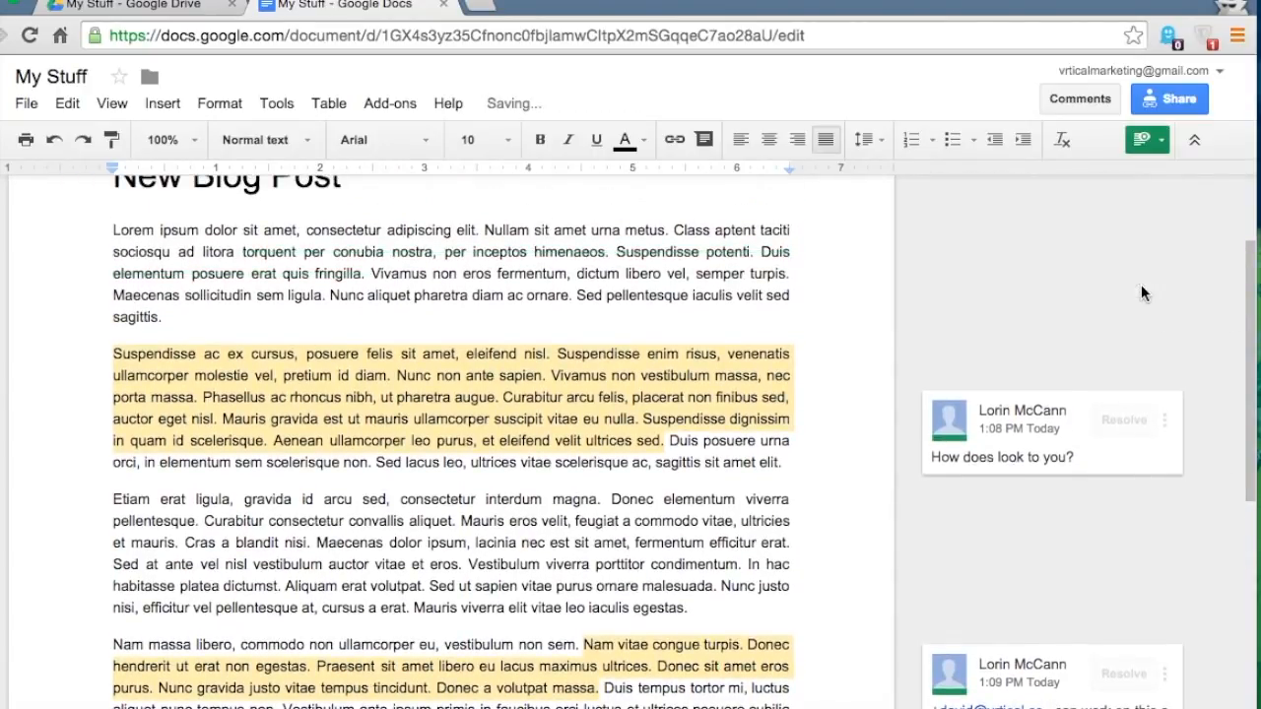
scroll(687, 314, up, 2)
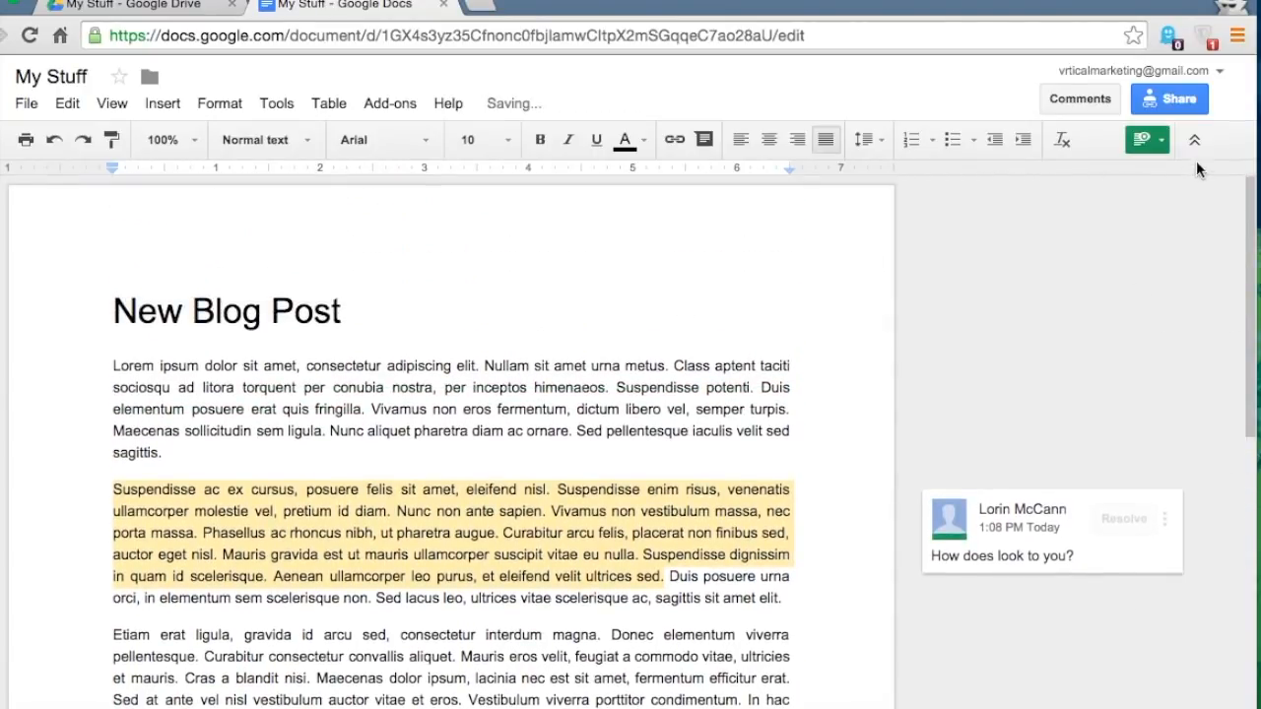
- Switch the document back to Editing mode
click(1160, 146)
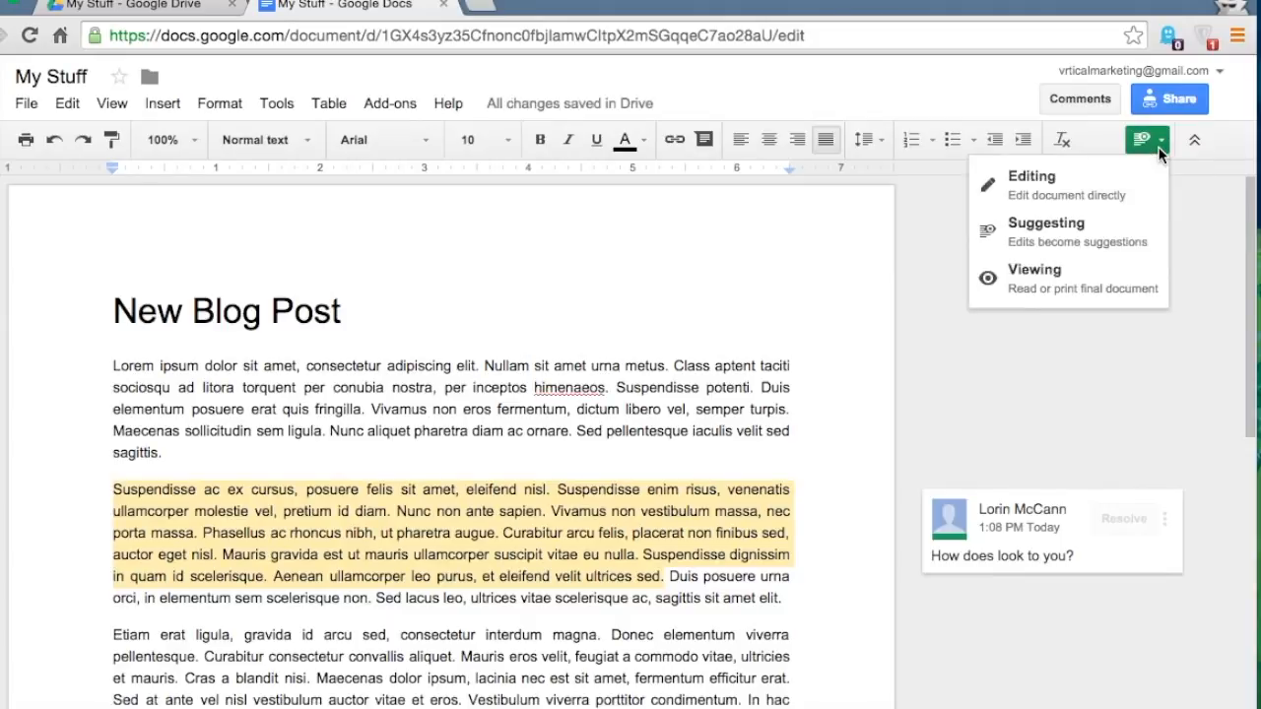
click(1062, 189)
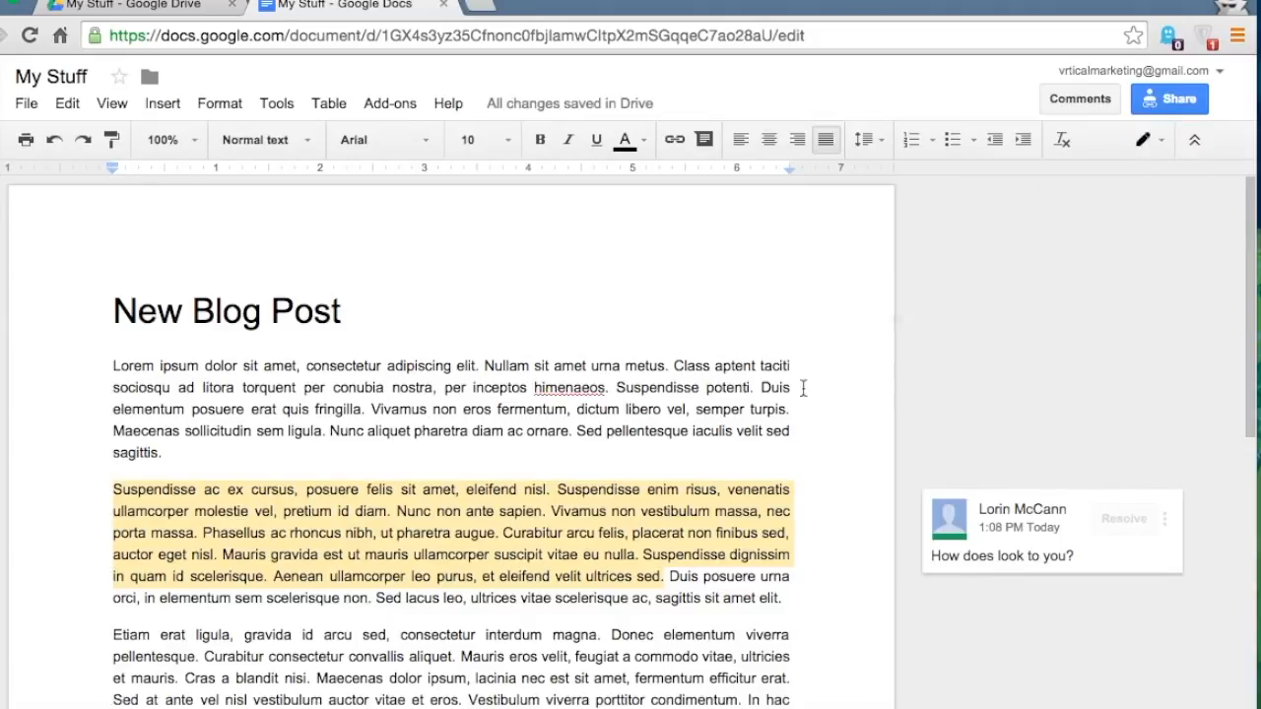
scroll(763, 418, down, 2)
- Reply 'Looks great!' to the 'How does look to you?' comment and resolve it
click(990, 392)
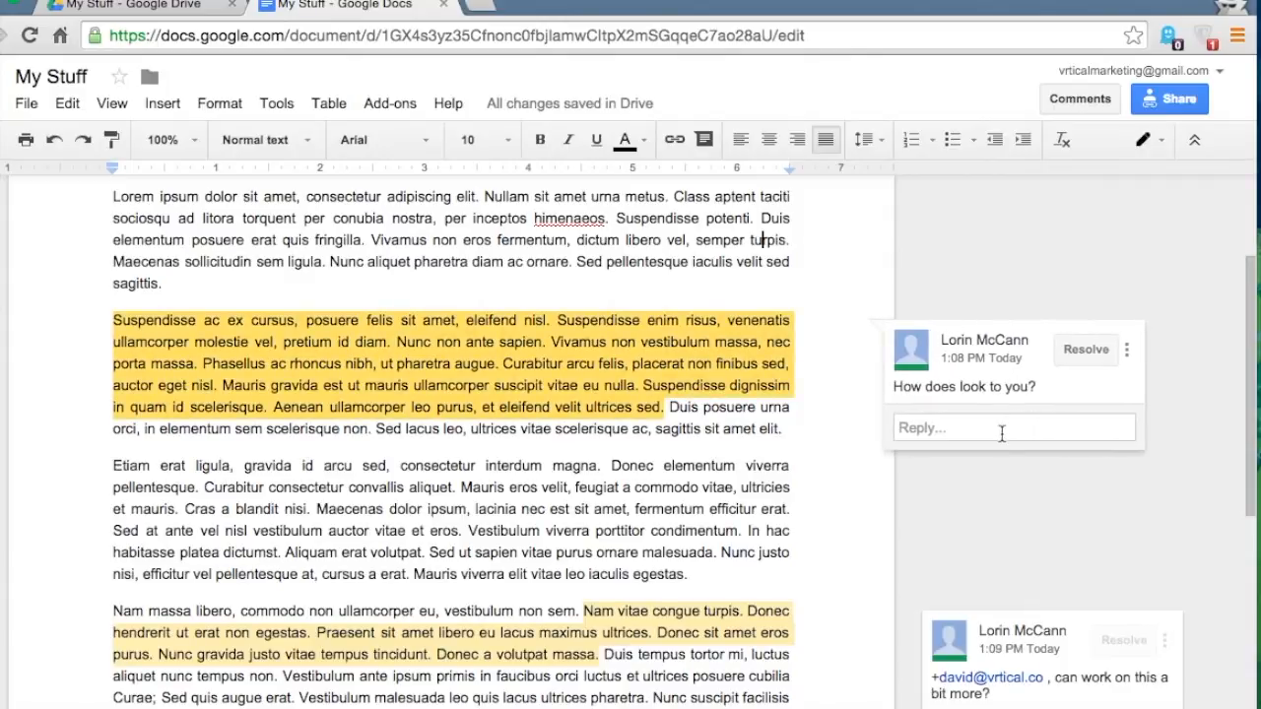
text(Looks)
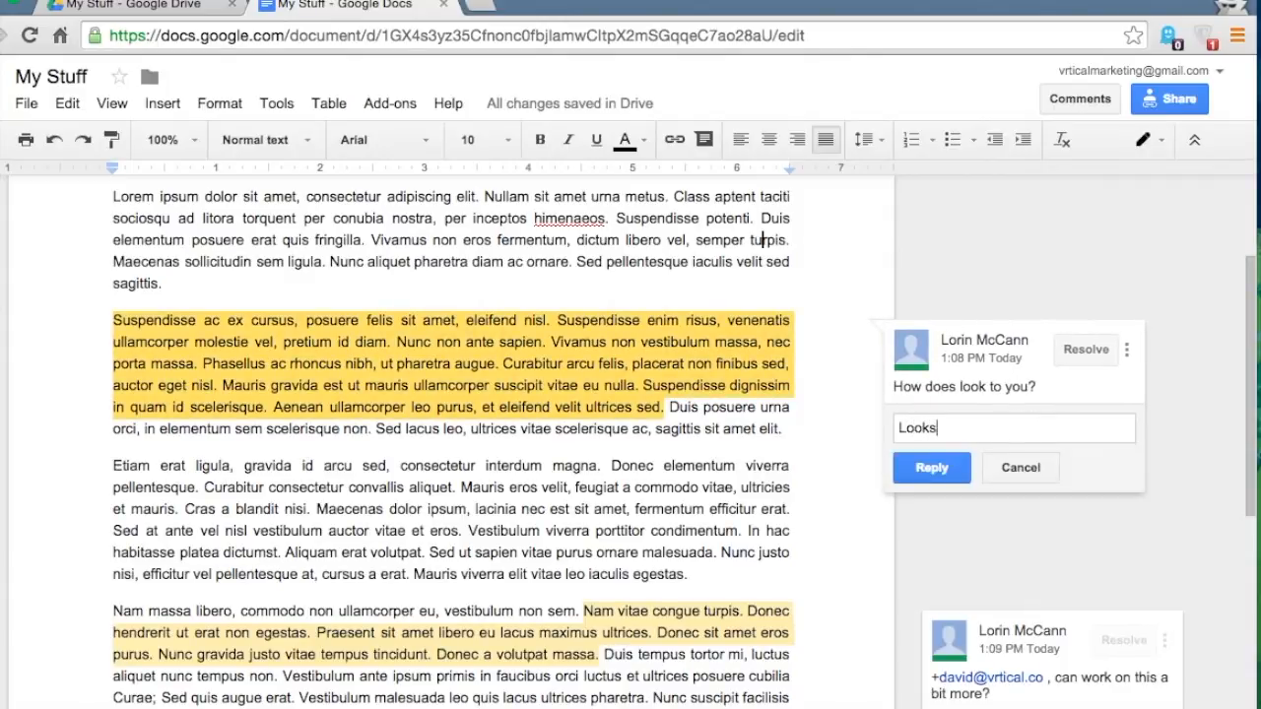
text( great!)
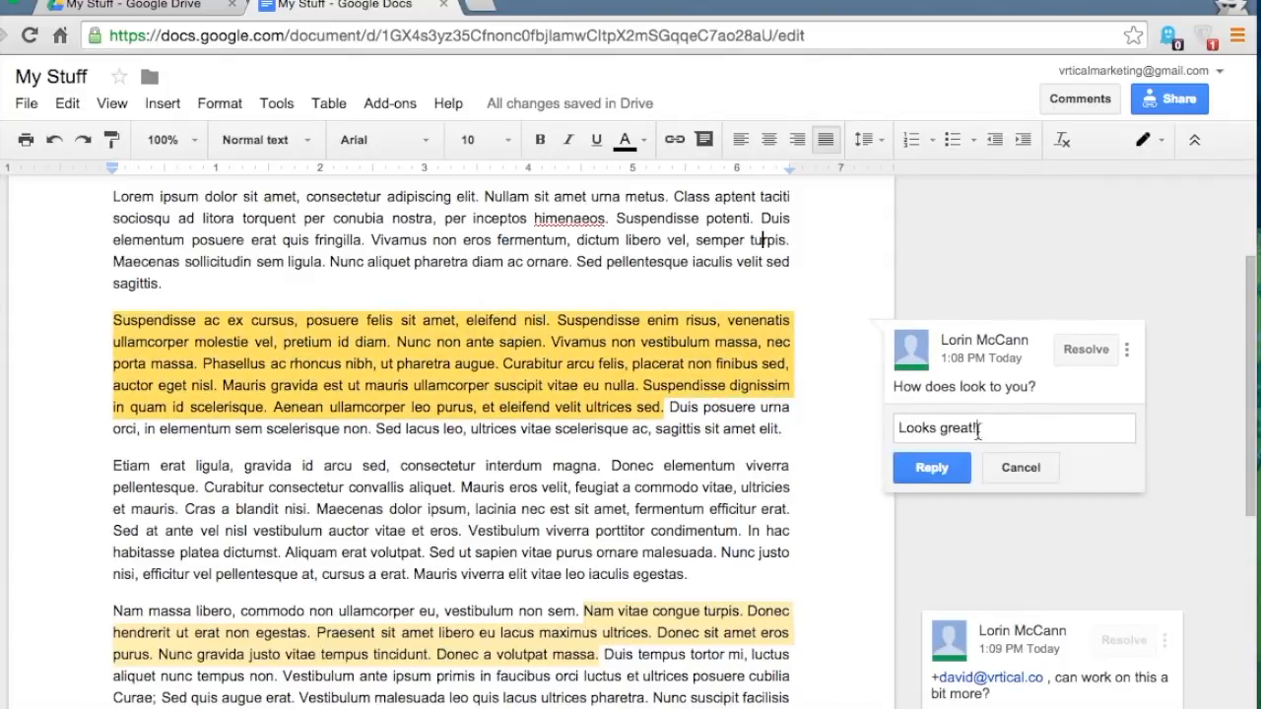
click(918, 468)
click(1085, 350)
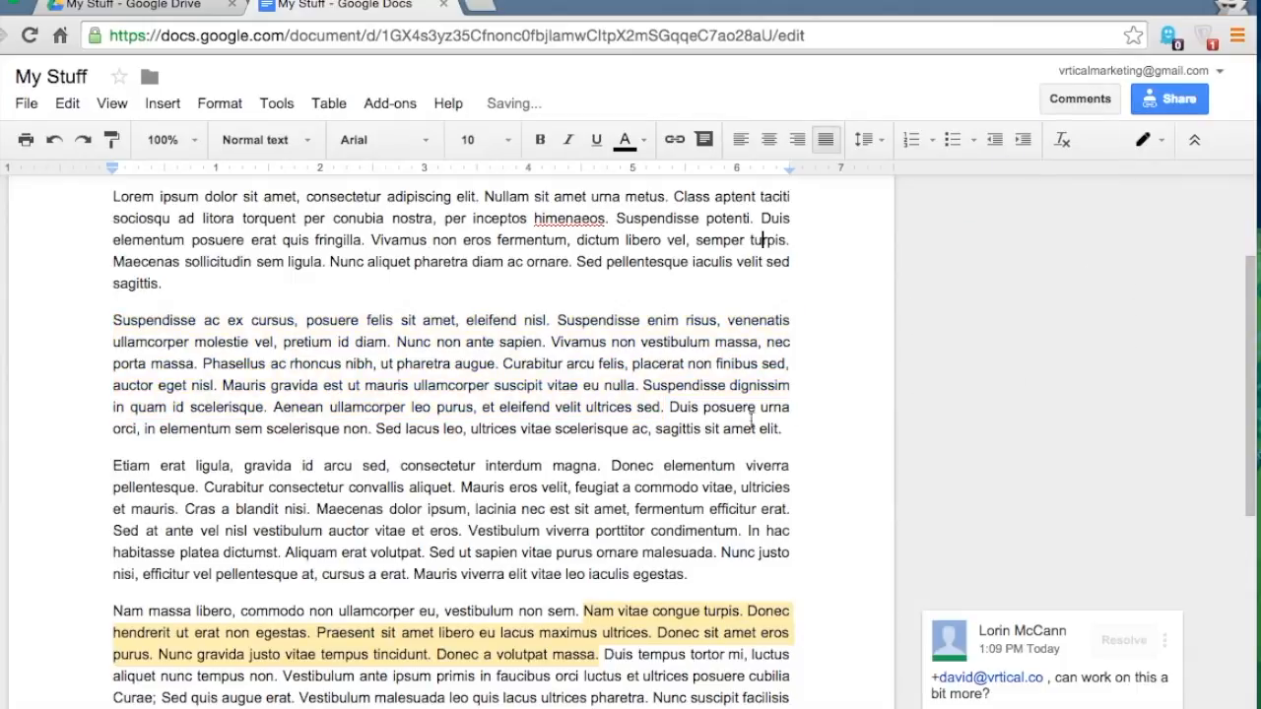
scroll(522, 415, down, 5)
scroll(522, 415, up, 10)
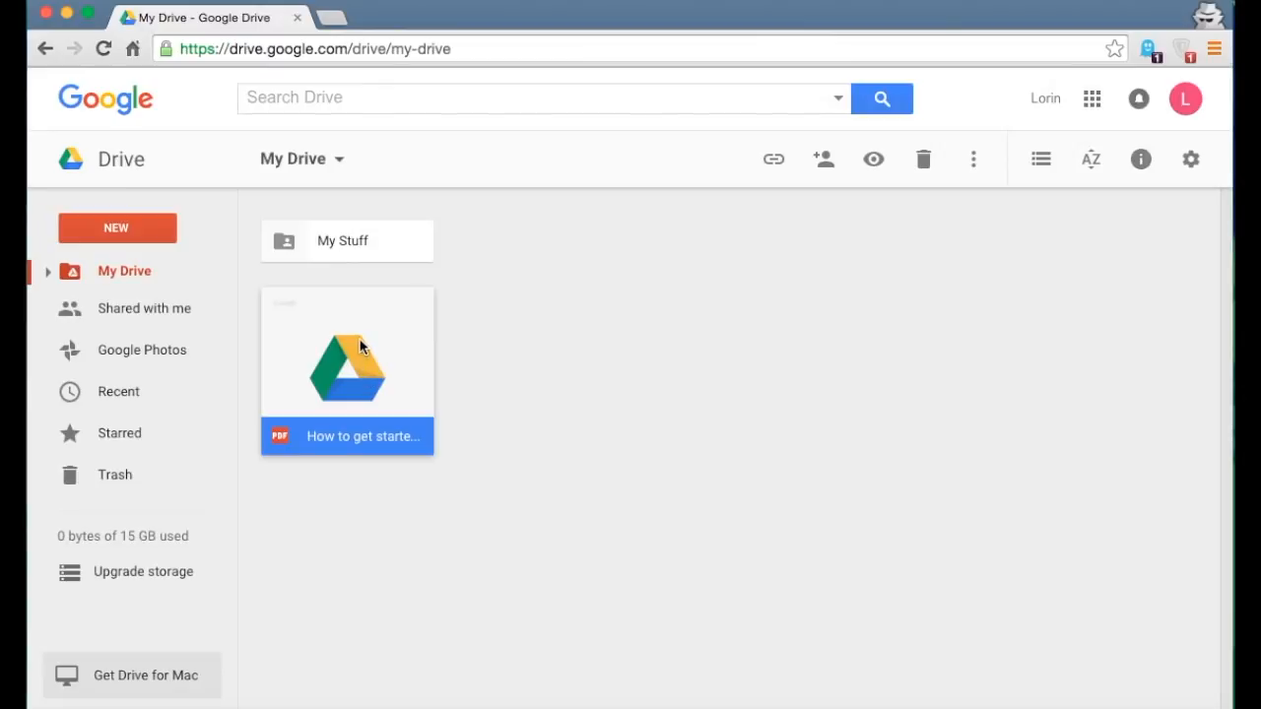
- Move the getting-started PDF into My Stuff, undo it twice, and open the PDF's More actions menu
drag(345, 316, 120, 502)
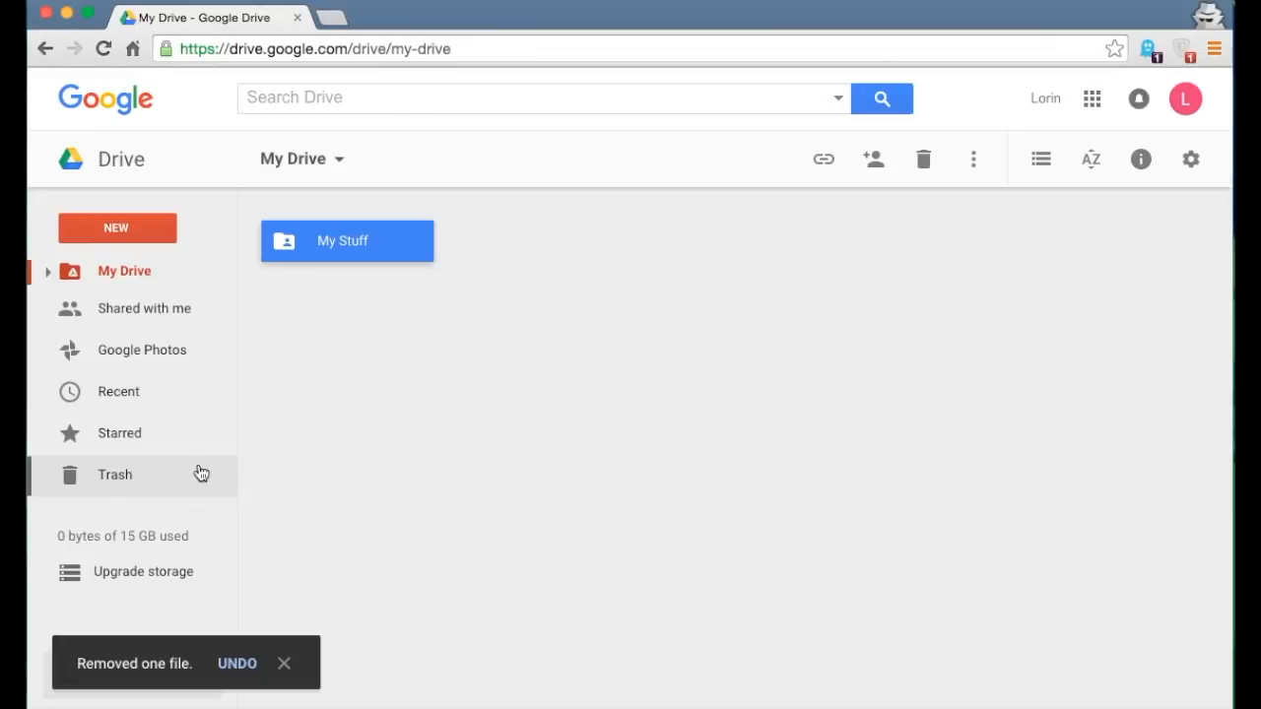
click(242, 670)
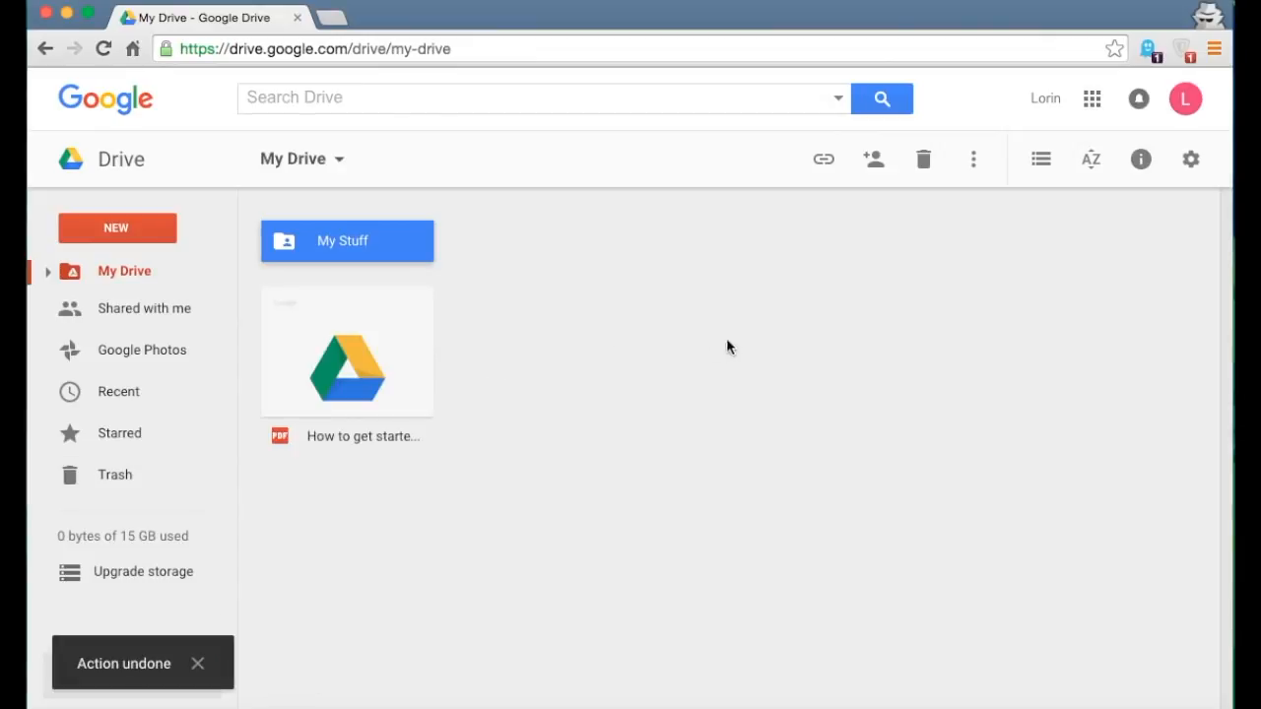
click(352, 368)
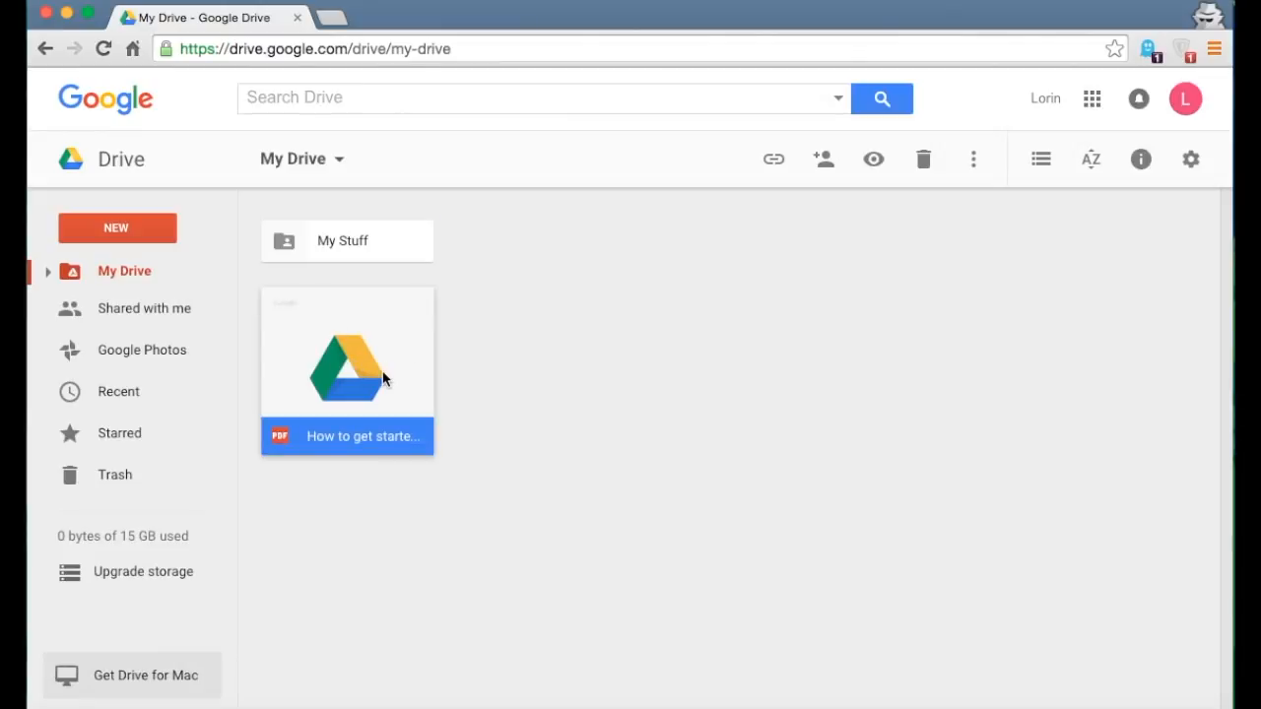
click(923, 162)
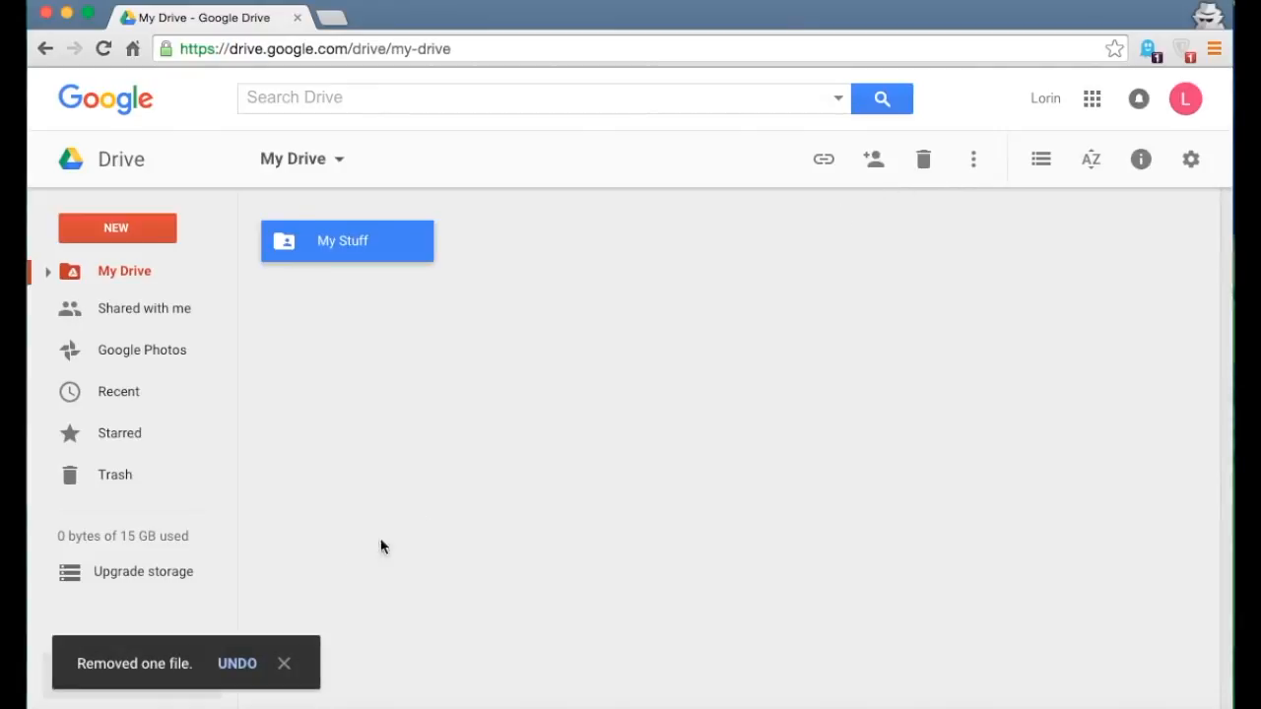
click(236, 664)
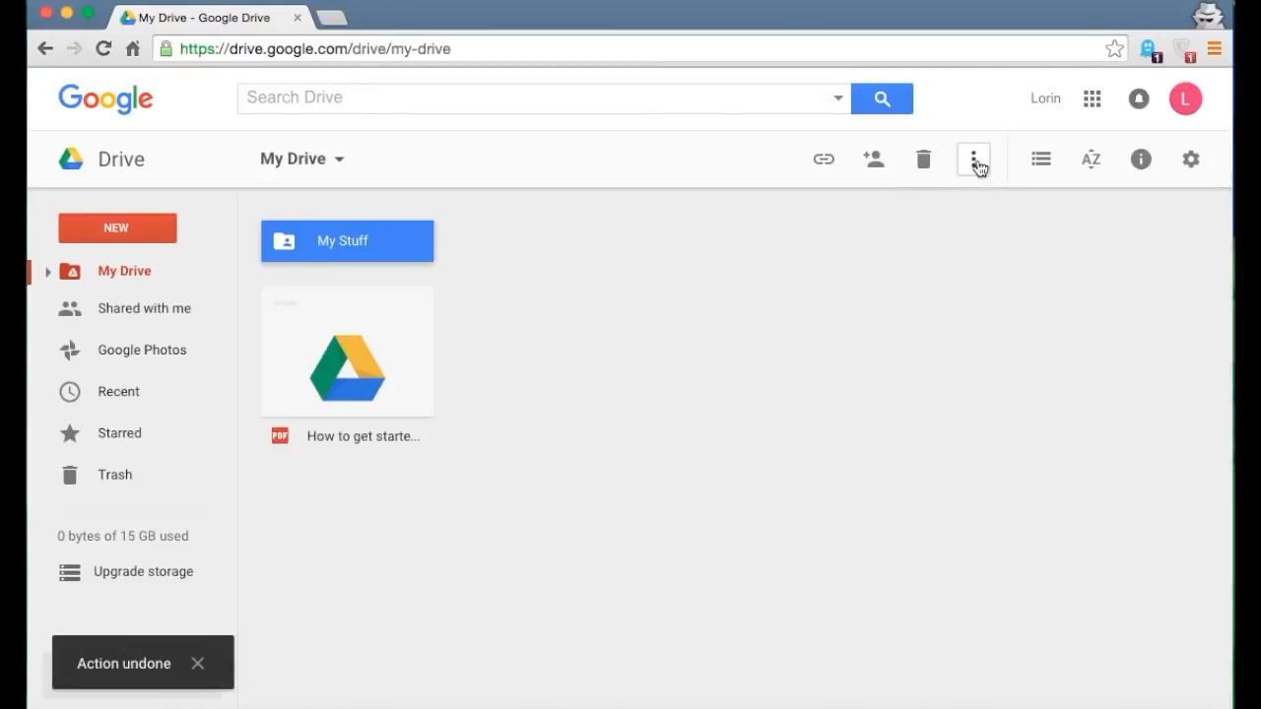
click(344, 353)
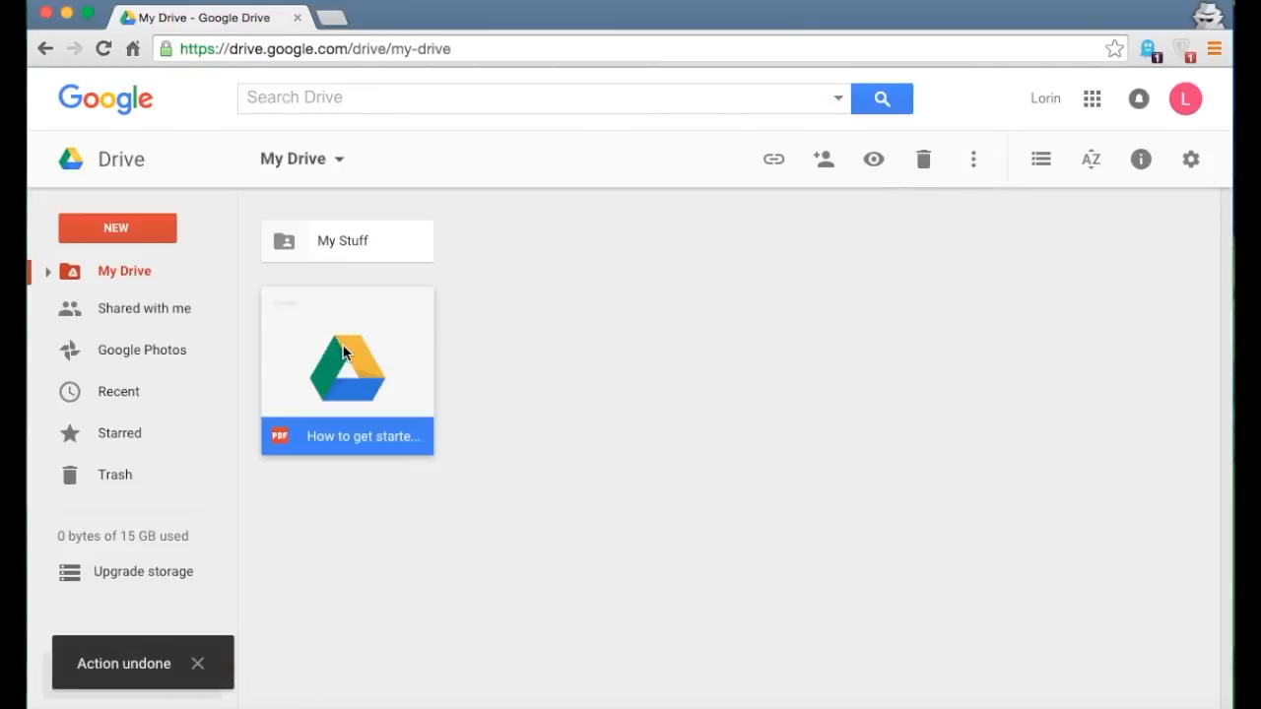
click(975, 163)
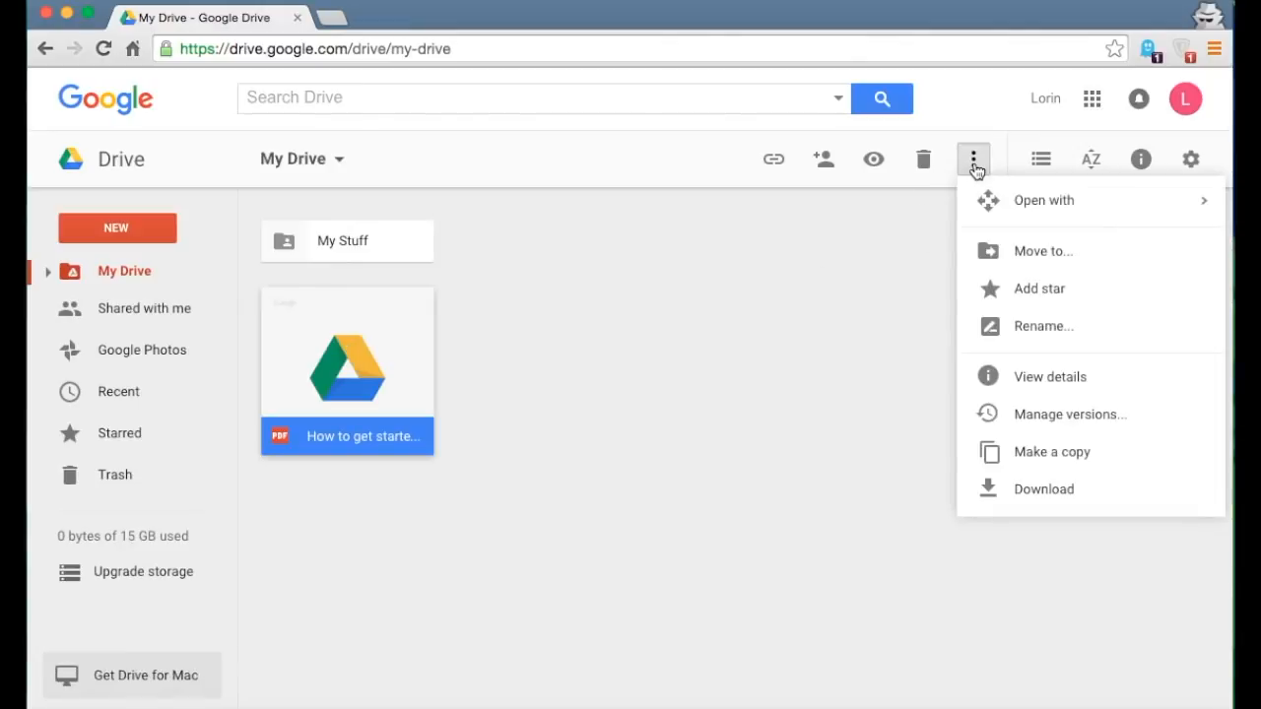
click(994, 254)
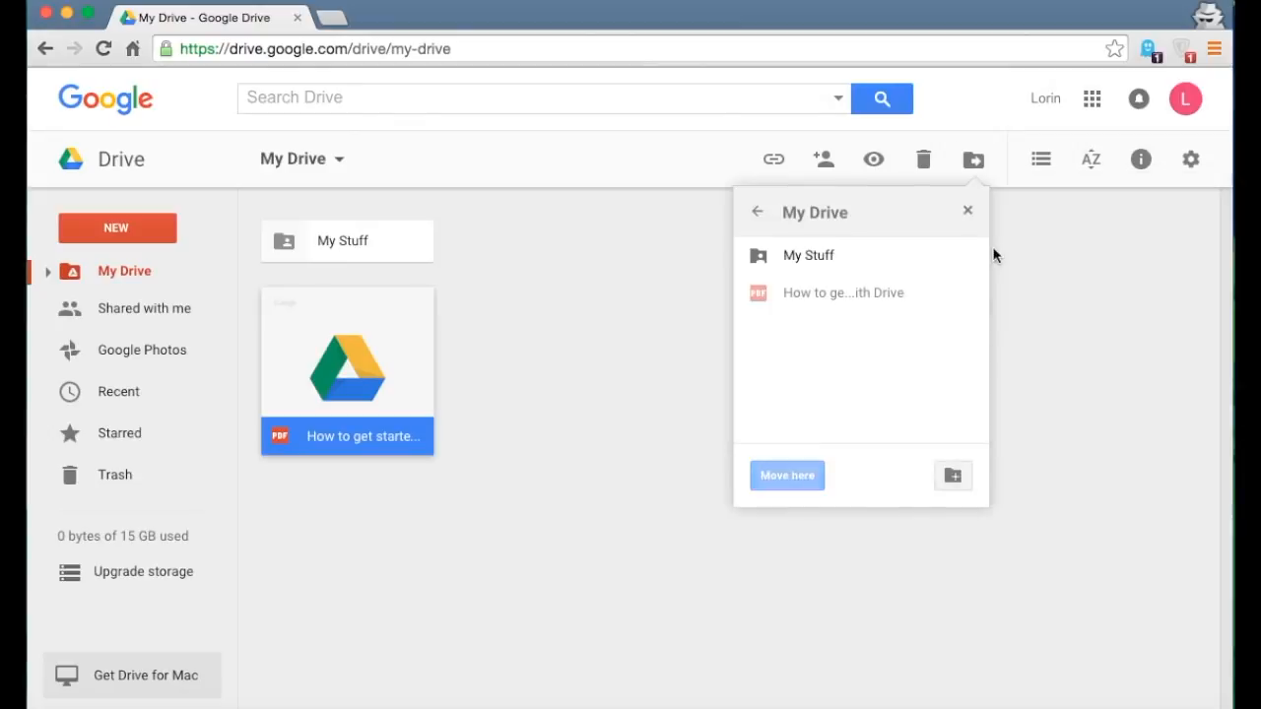
click(850, 255)
click(787, 476)
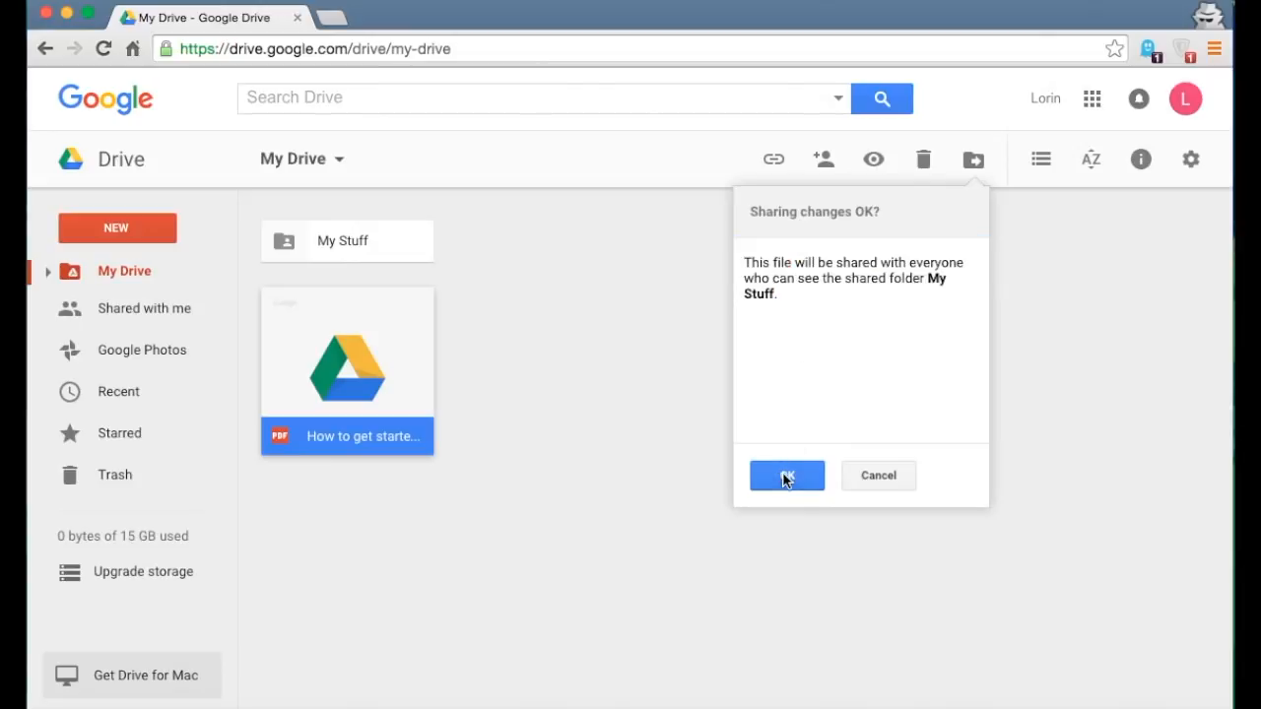
click(794, 477)
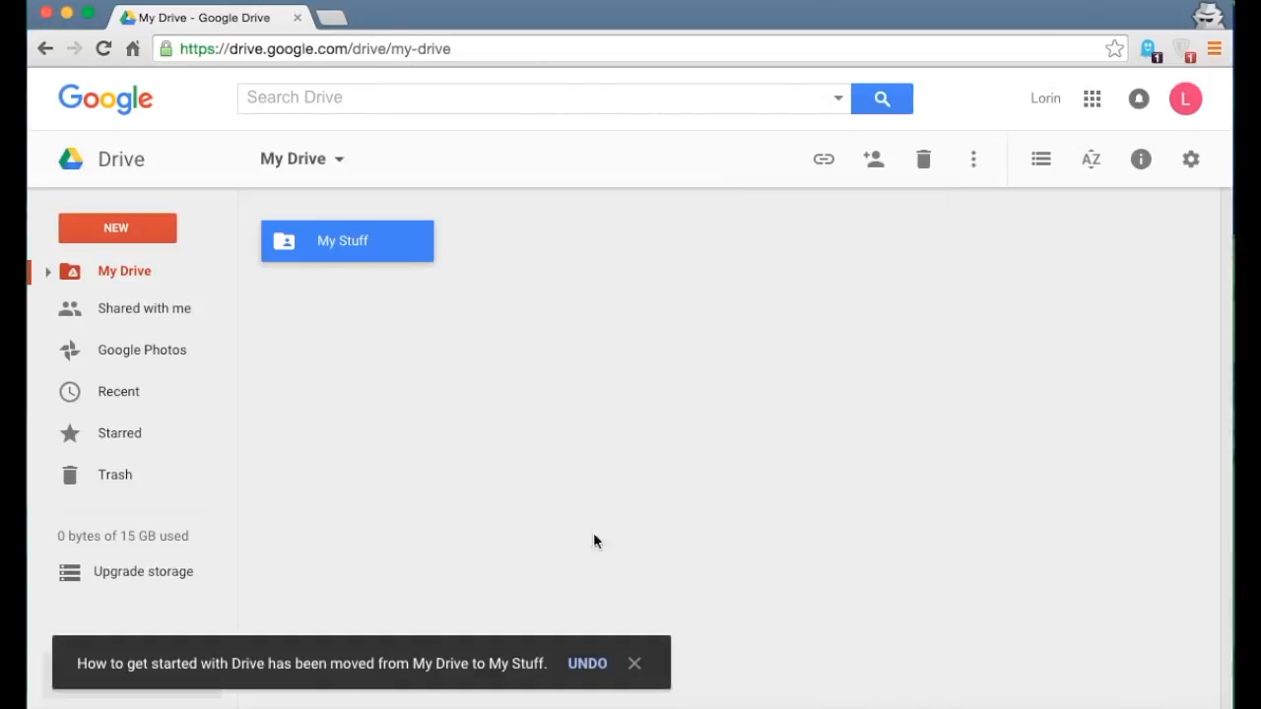
click(588, 665)
drag(348, 358, 347, 237)
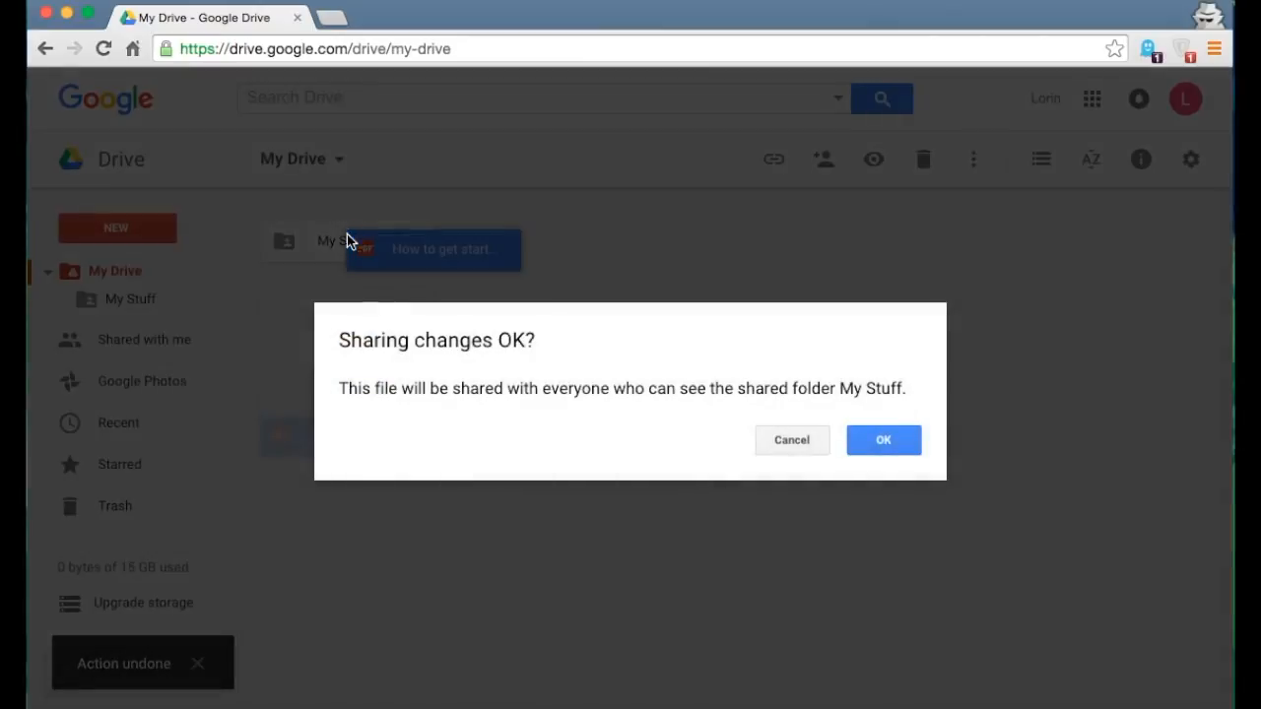
click(880, 456)
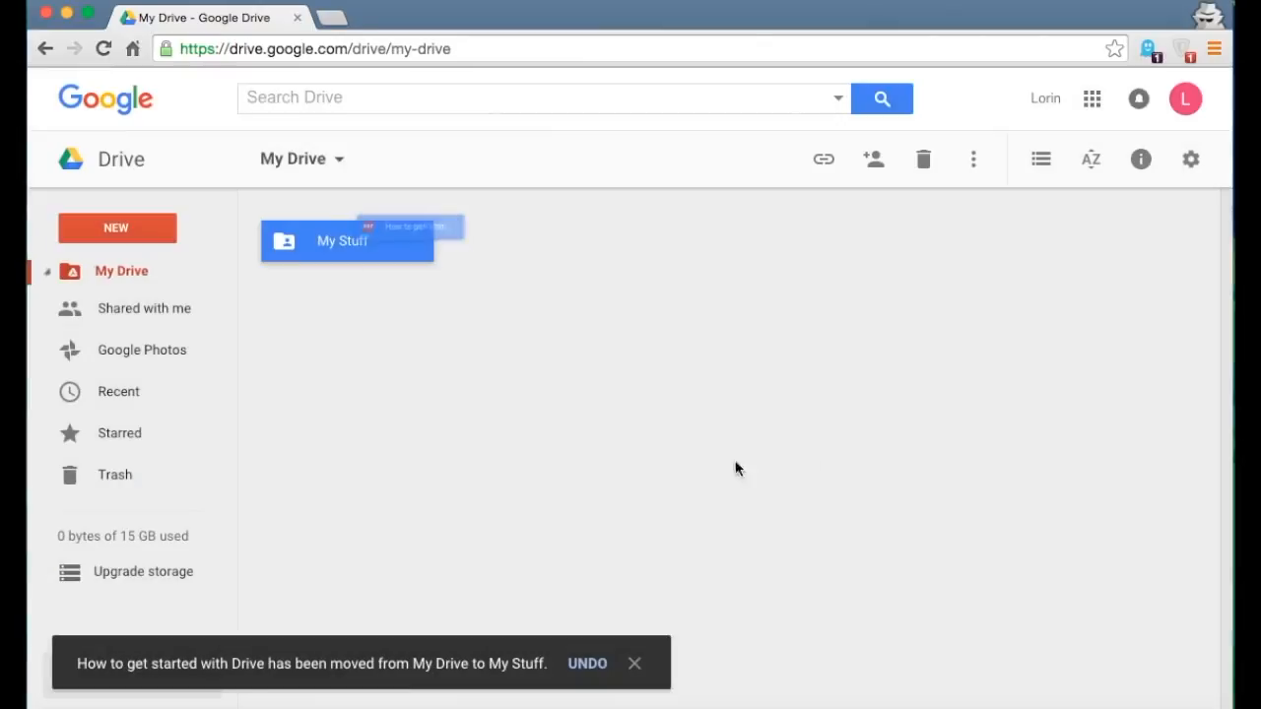
click(588, 670)
click(571, 332)
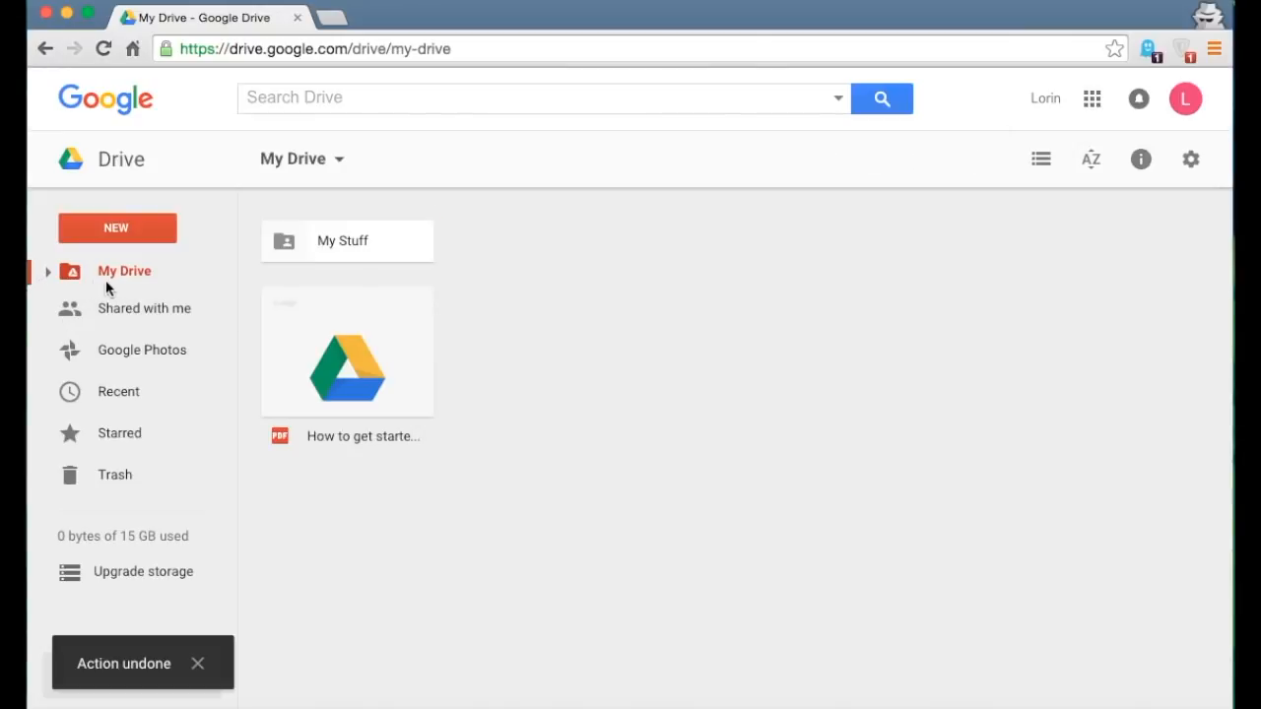
- Drag the How to get started PDF onto My Stuff in the sidebar and accept the sharing change
click(48, 273)
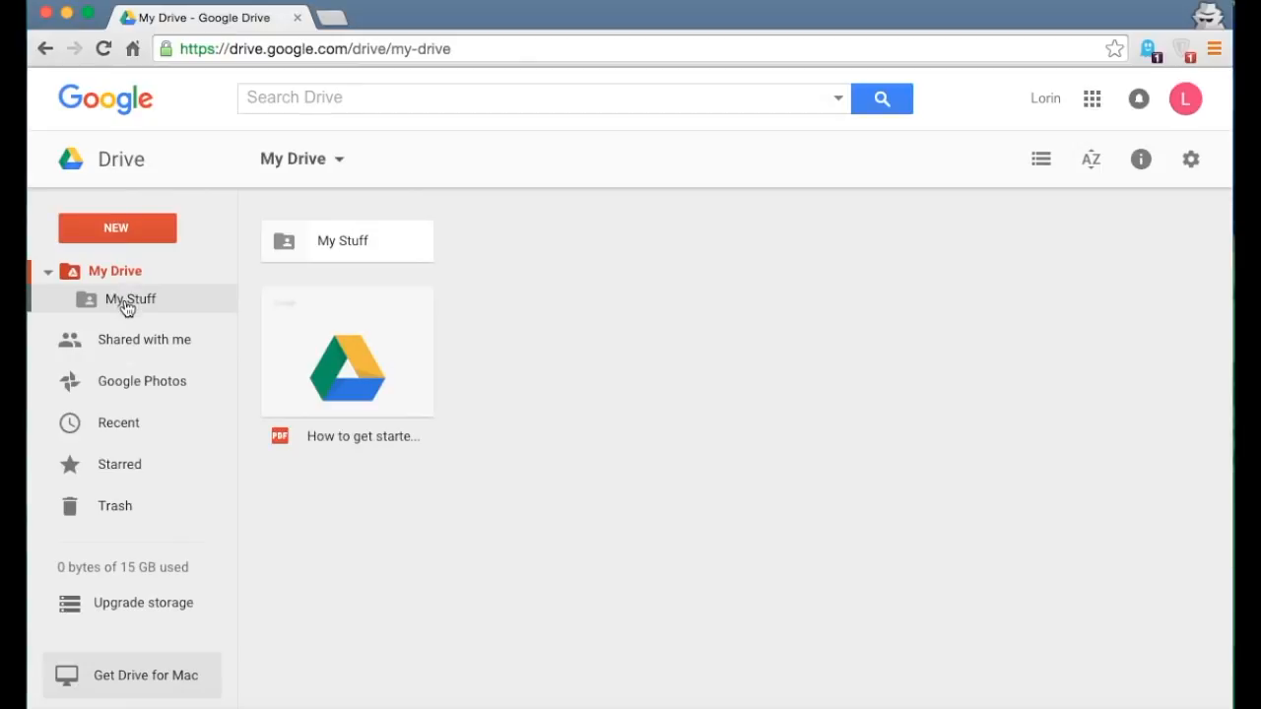
click(338, 352)
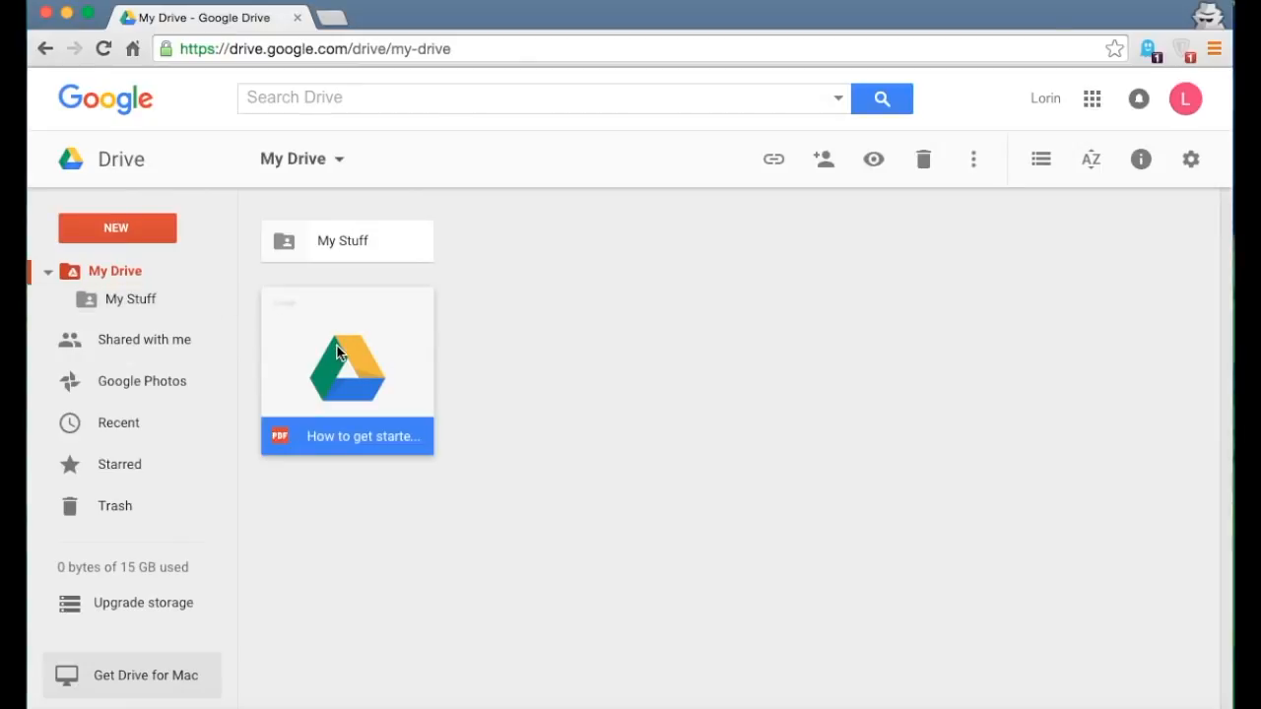
drag(338, 353, 144, 300)
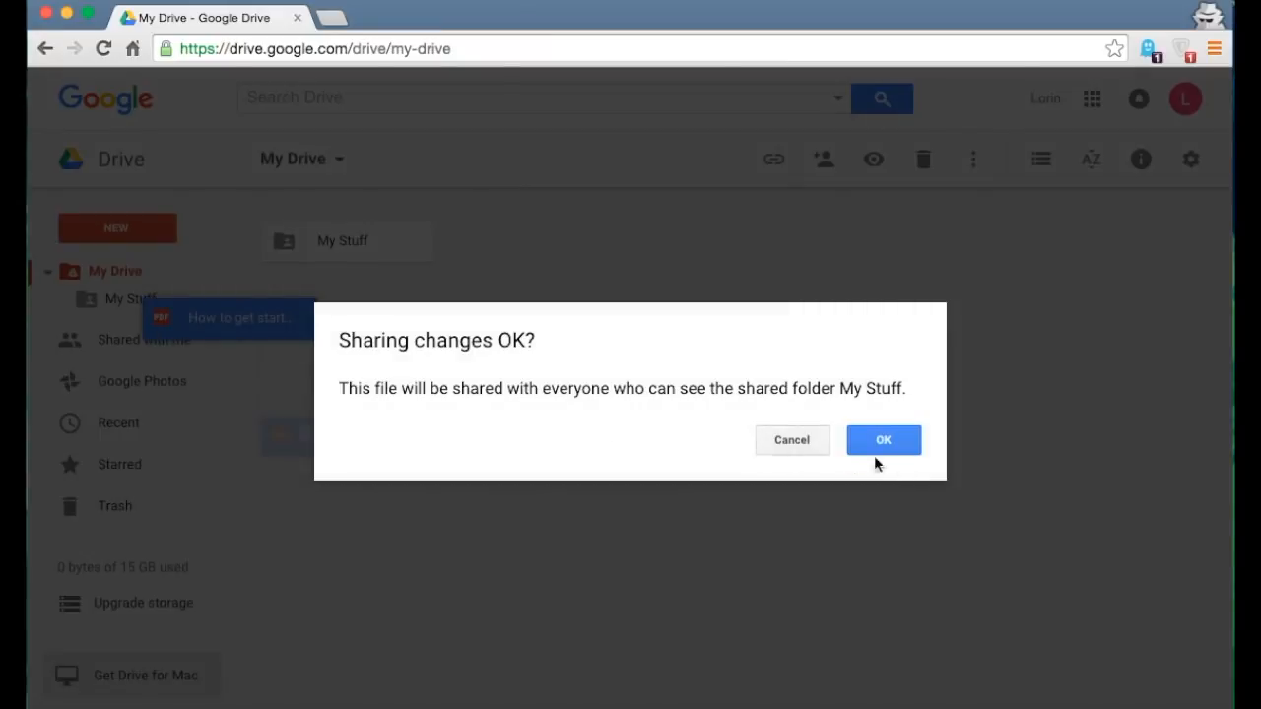
click(899, 444)
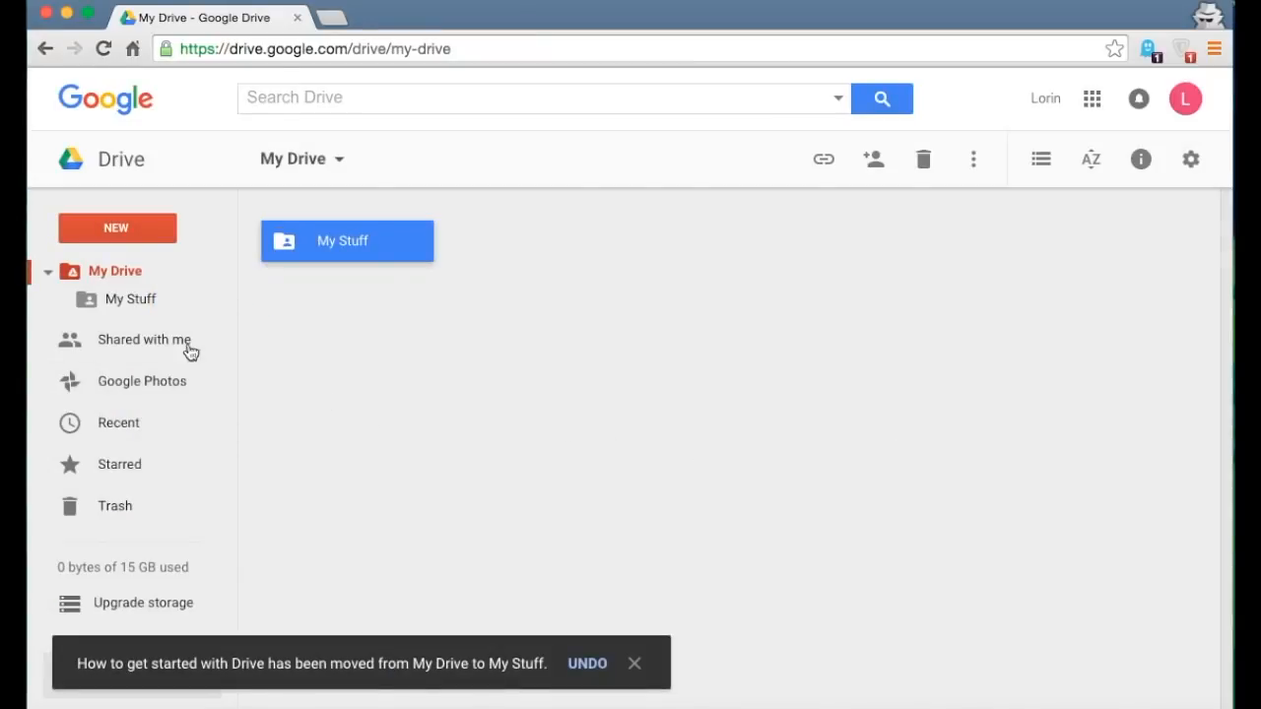
click(48, 273)
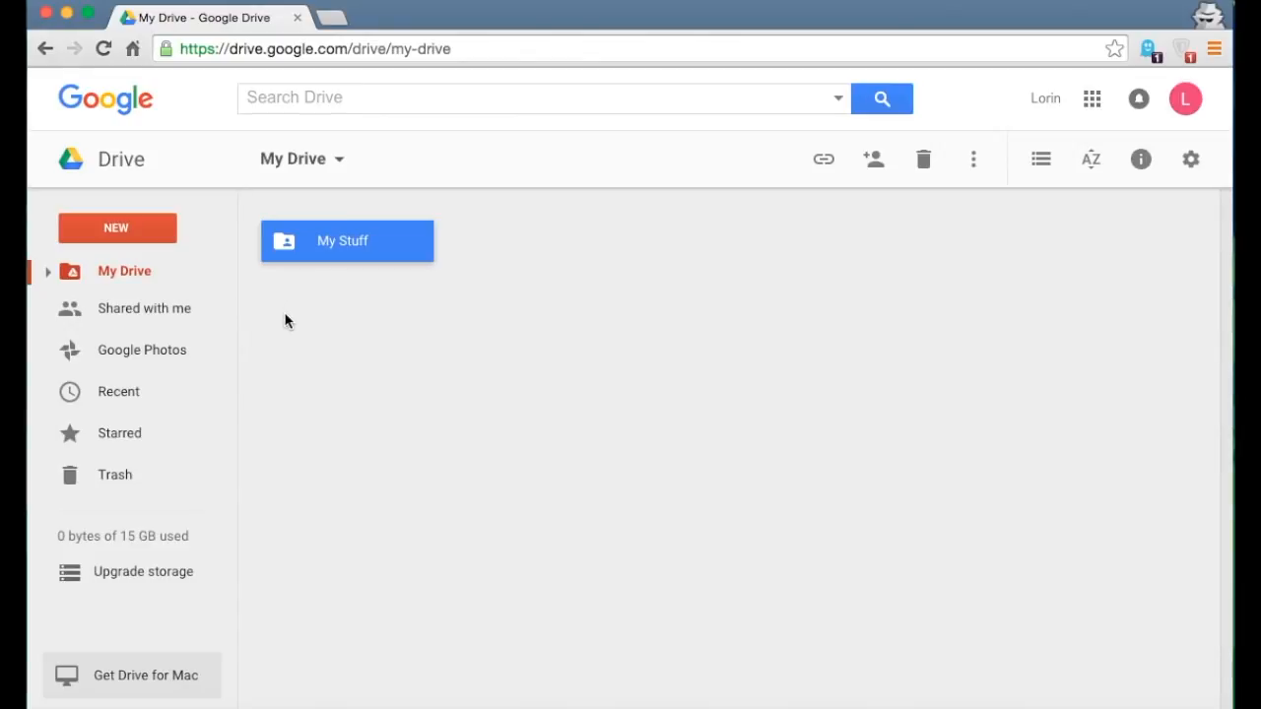
click(506, 329)
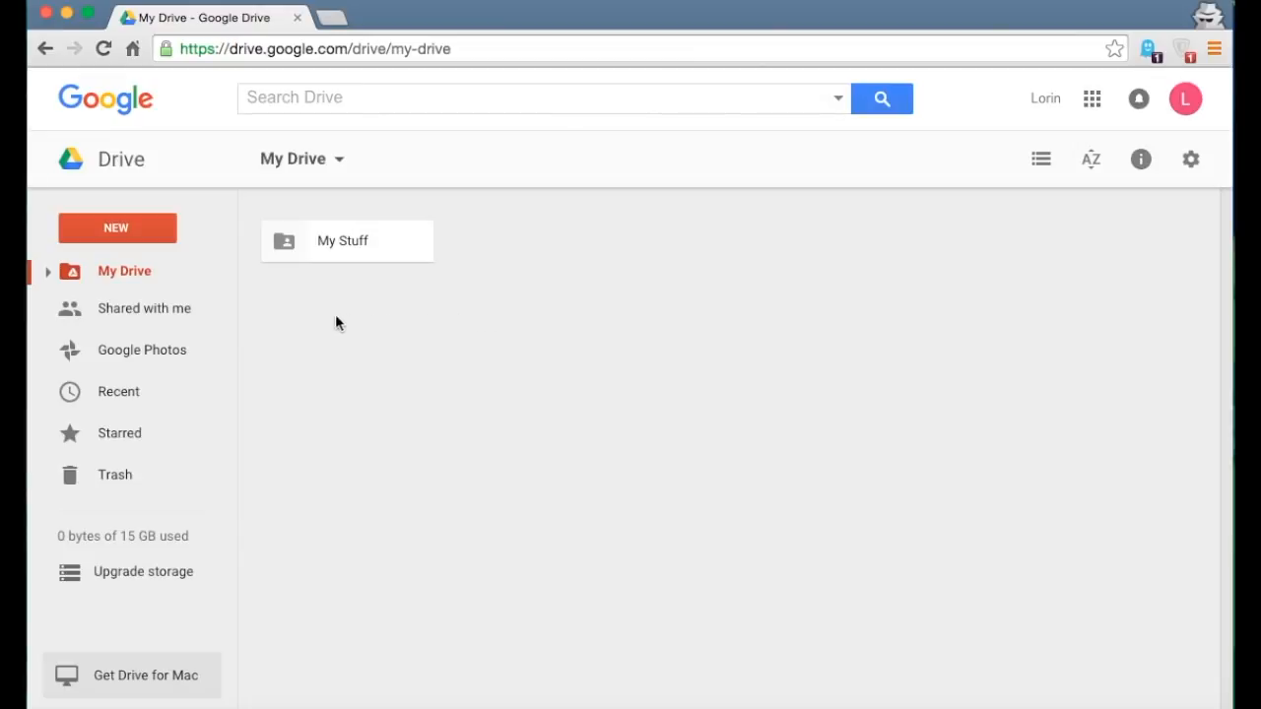
click(110, 315)
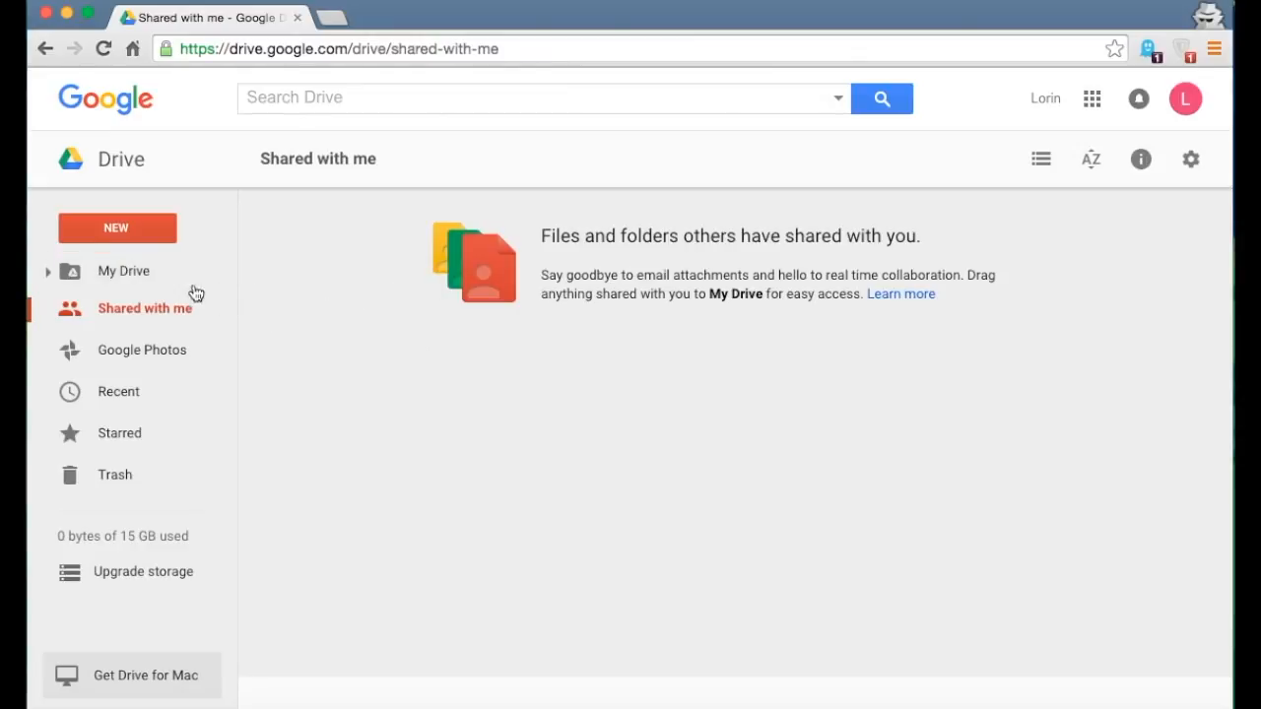
click(131, 272)
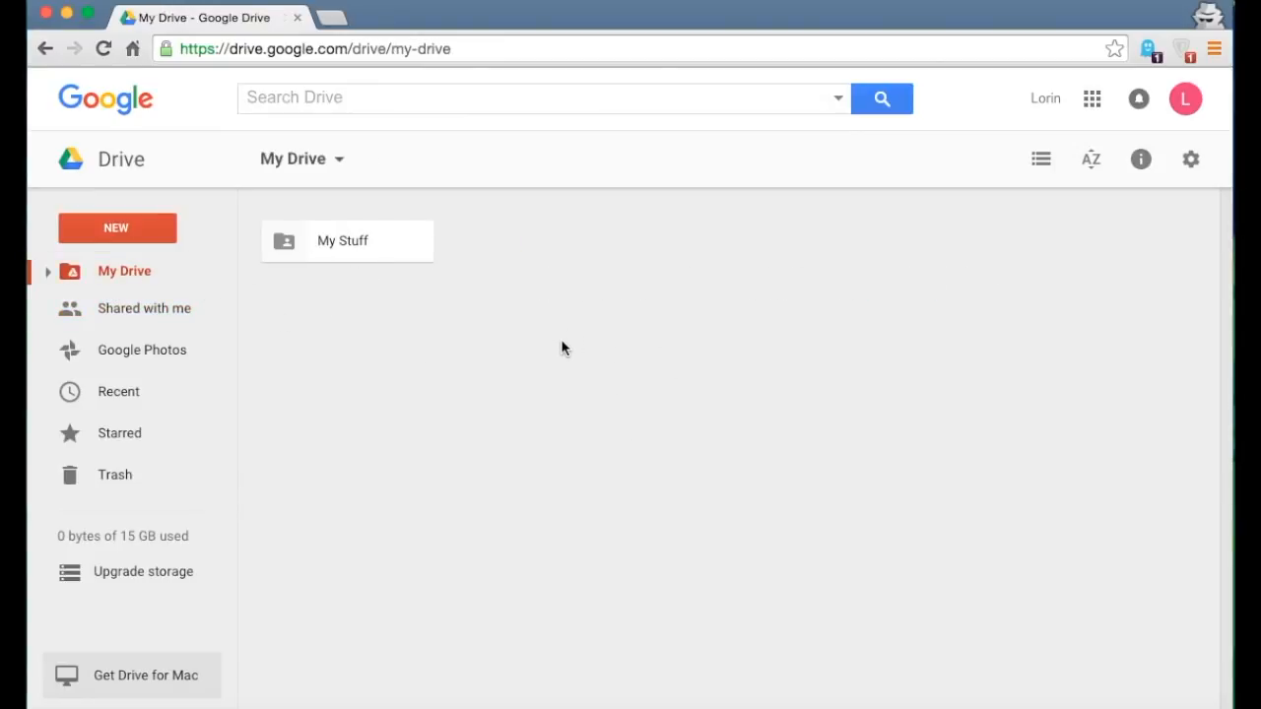
- Trash the getting-started PDF from My Stuff, restore it from Trash, and reopen My Stuff
double_click(333, 239)
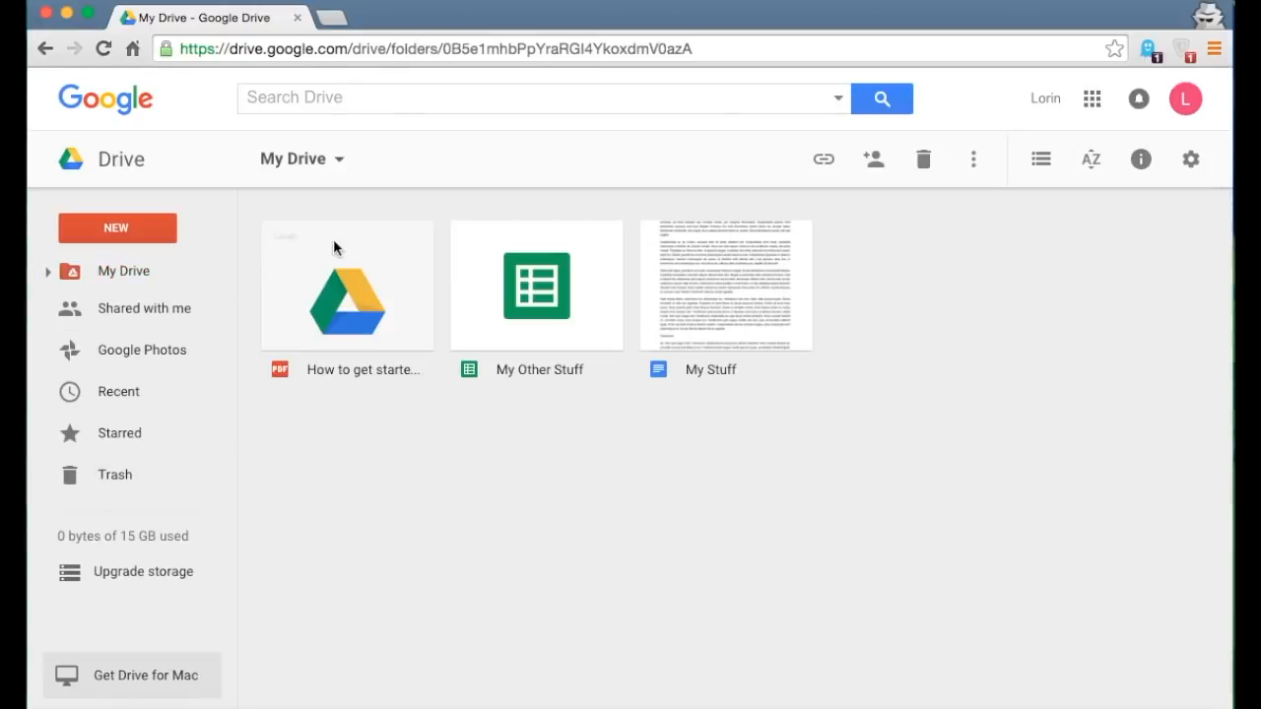
drag(386, 283, 152, 500)
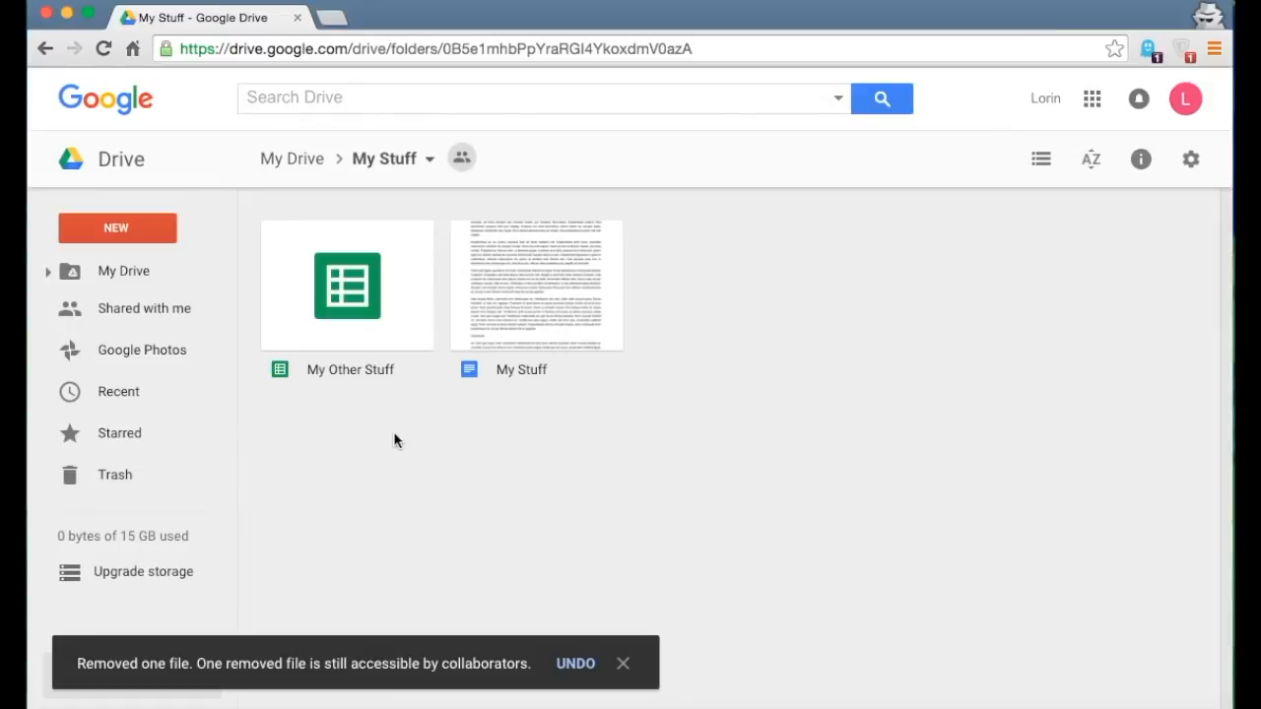
click(123, 478)
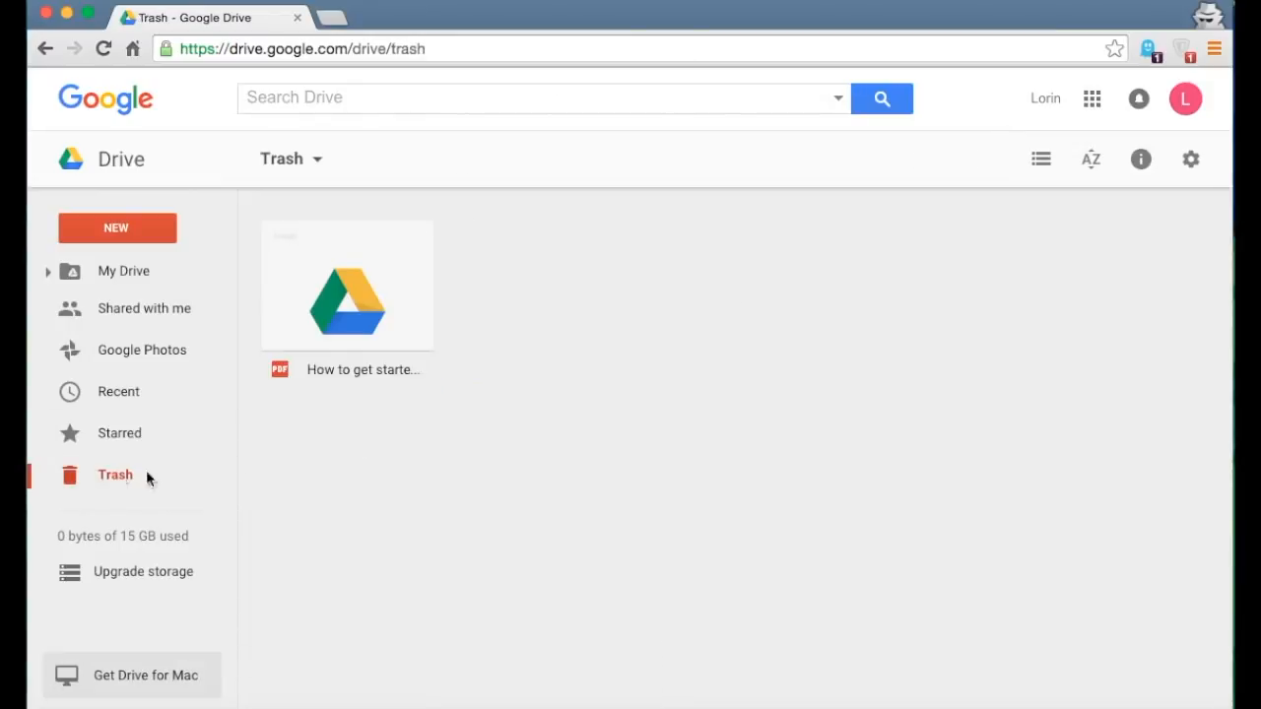
click(330, 284)
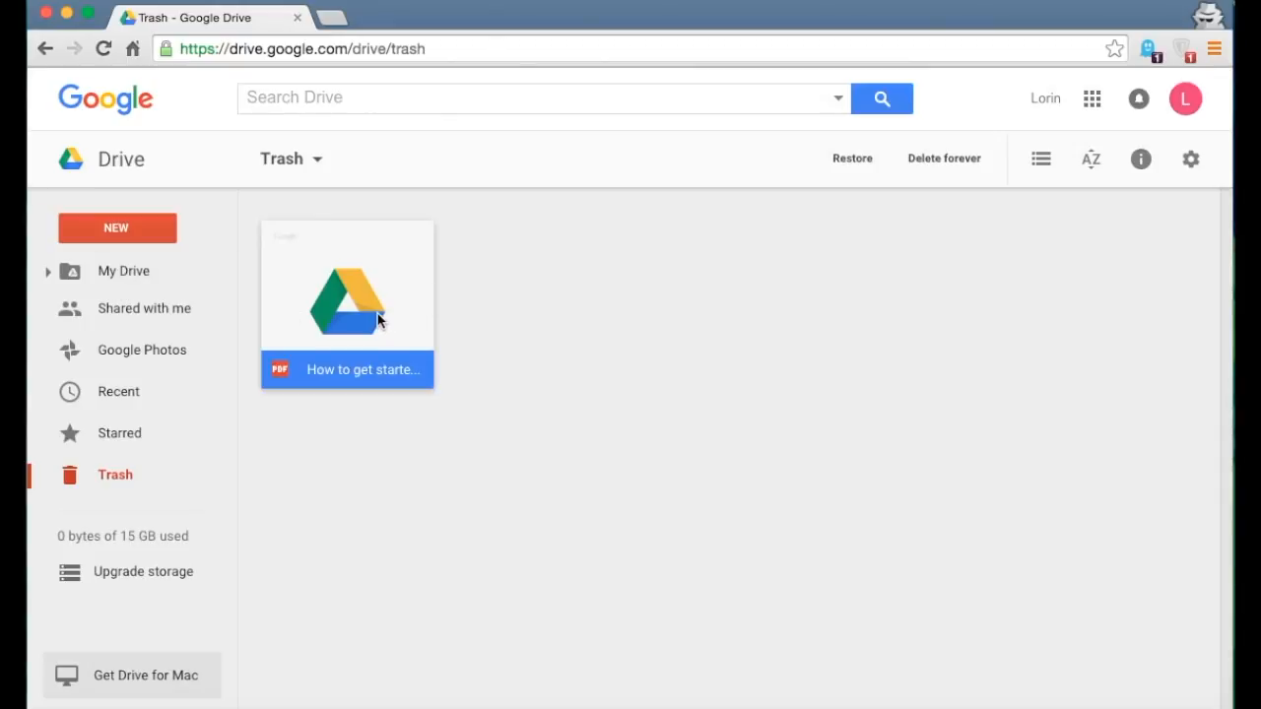
click(855, 158)
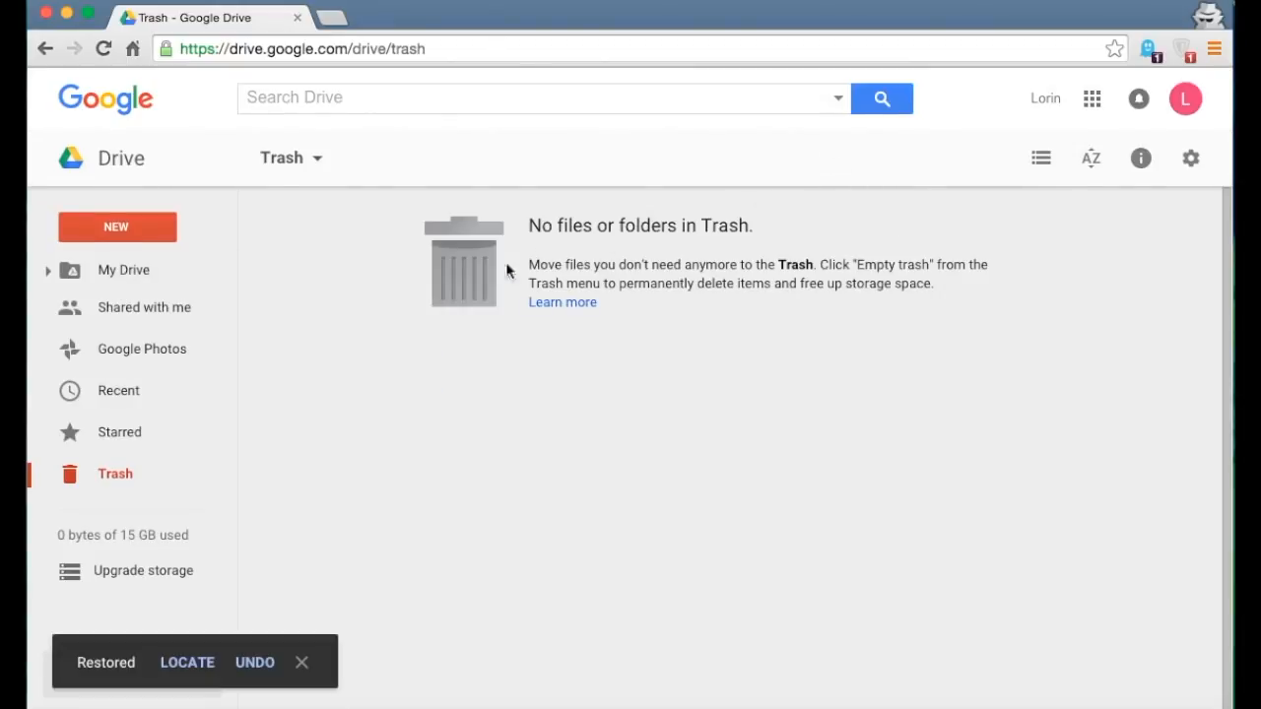
click(115, 276)
double_click(354, 237)
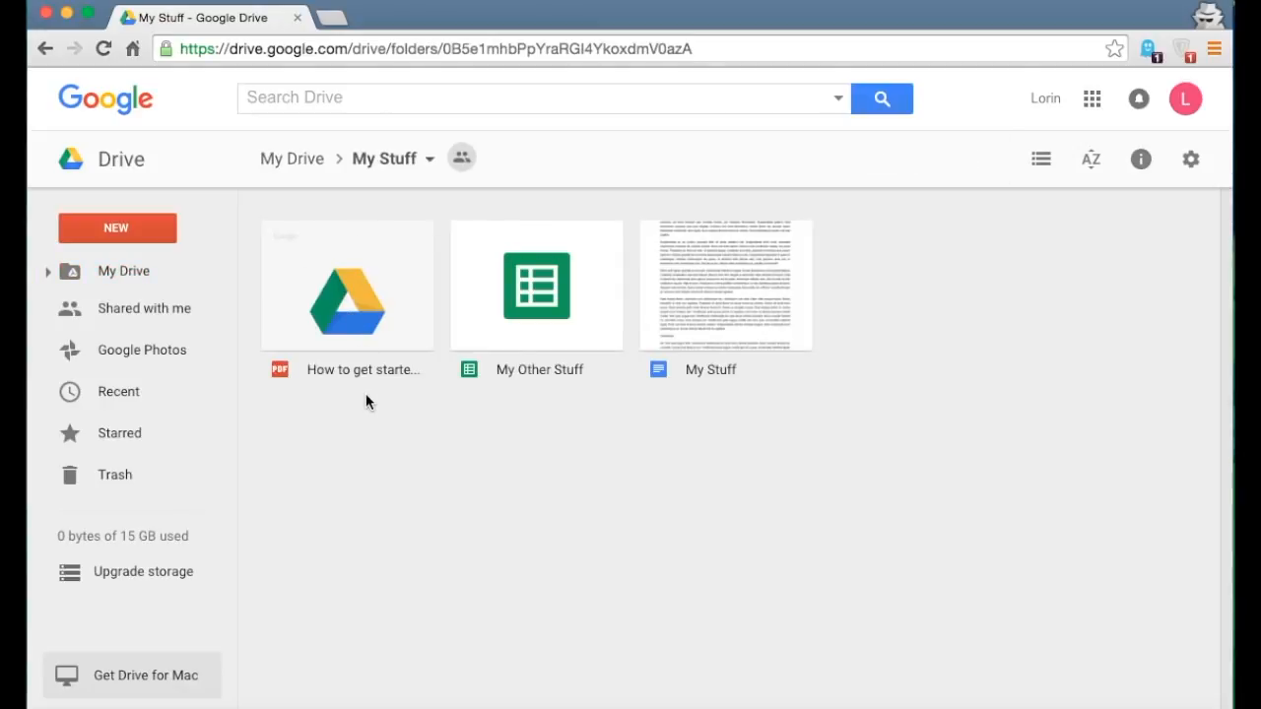
- Go back to My Drive and give the My Stuff folder a red colour
click(46, 48)
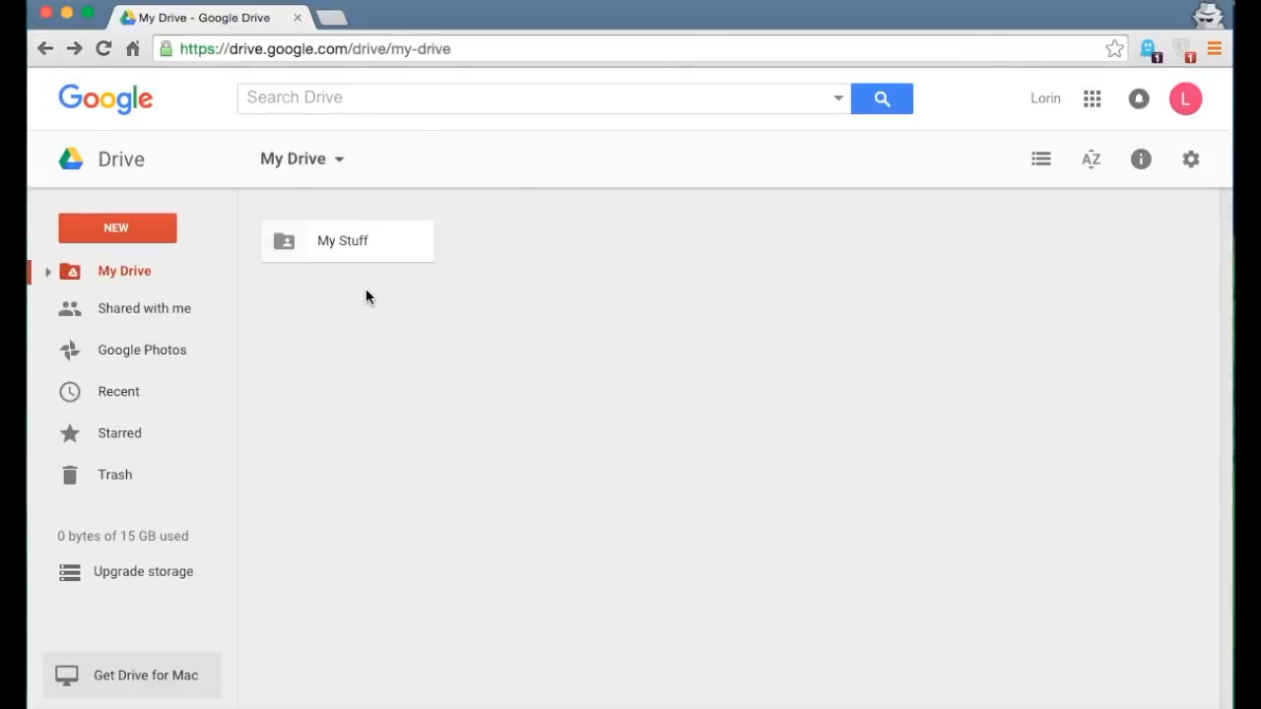
click(311, 251)
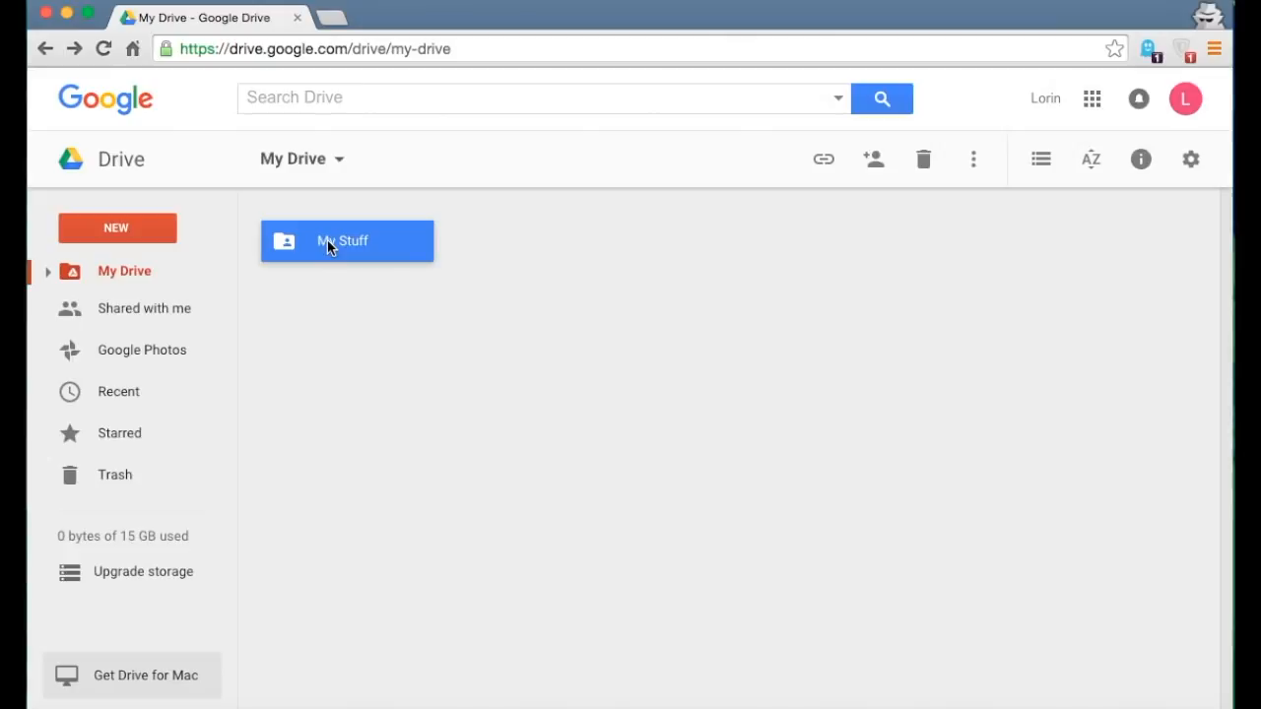
click(973, 163)
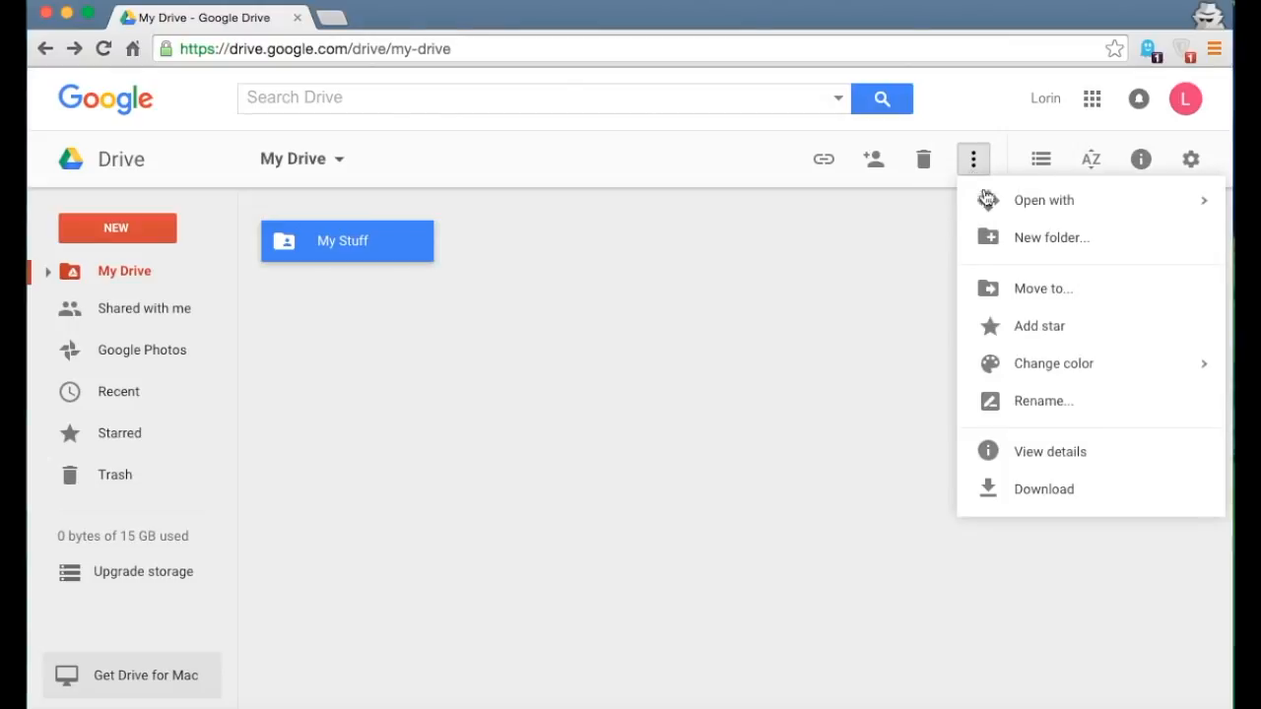
mouse_move(1061, 374)
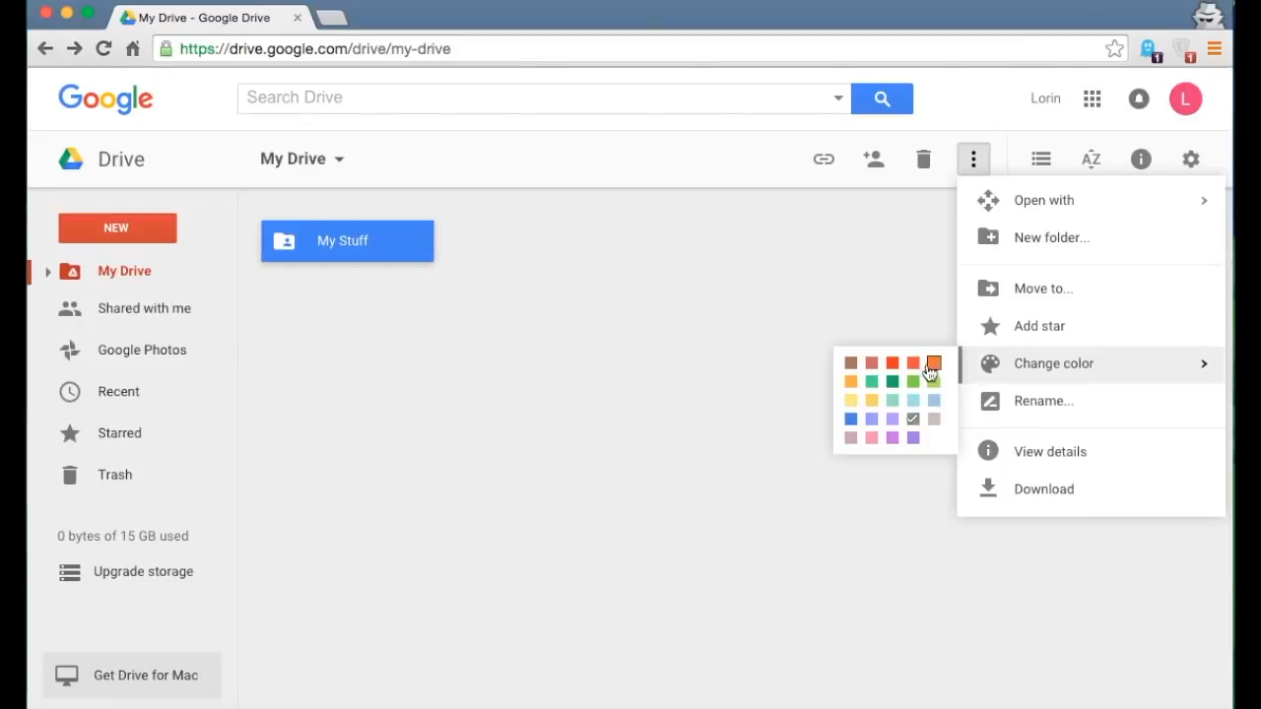
click(892, 362)
click(722, 360)
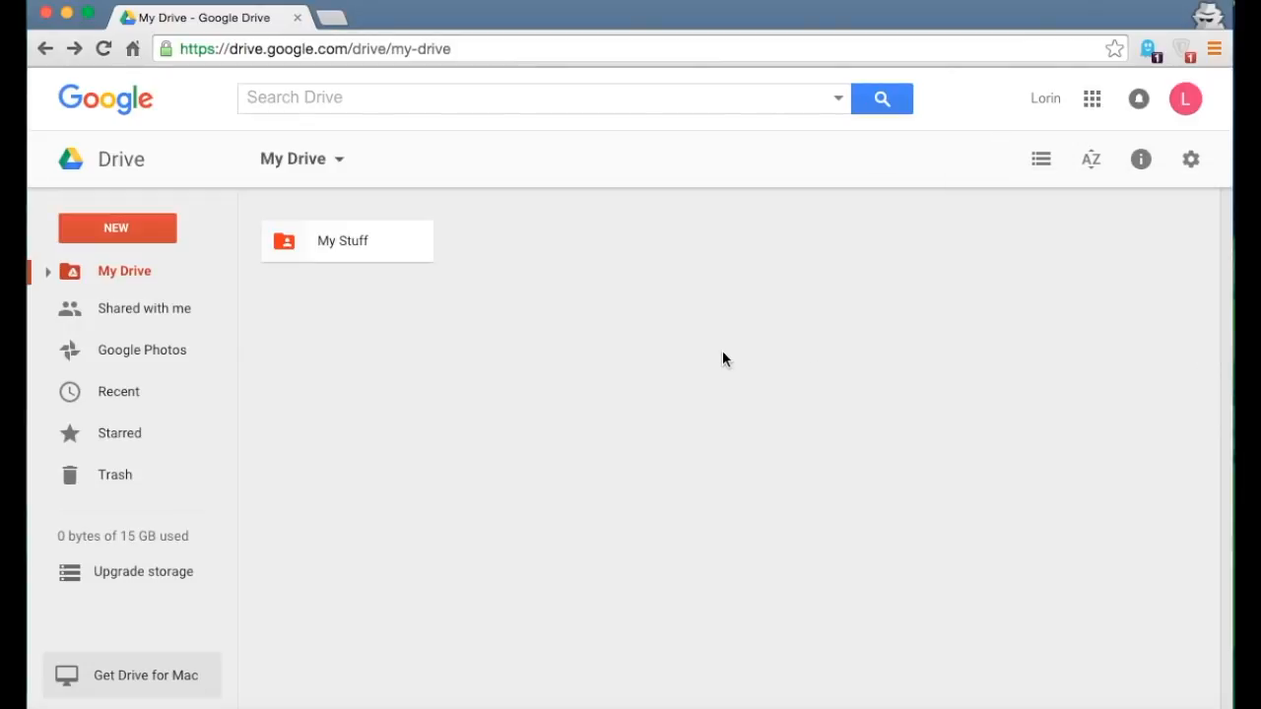
click(318, 249)
click(975, 165)
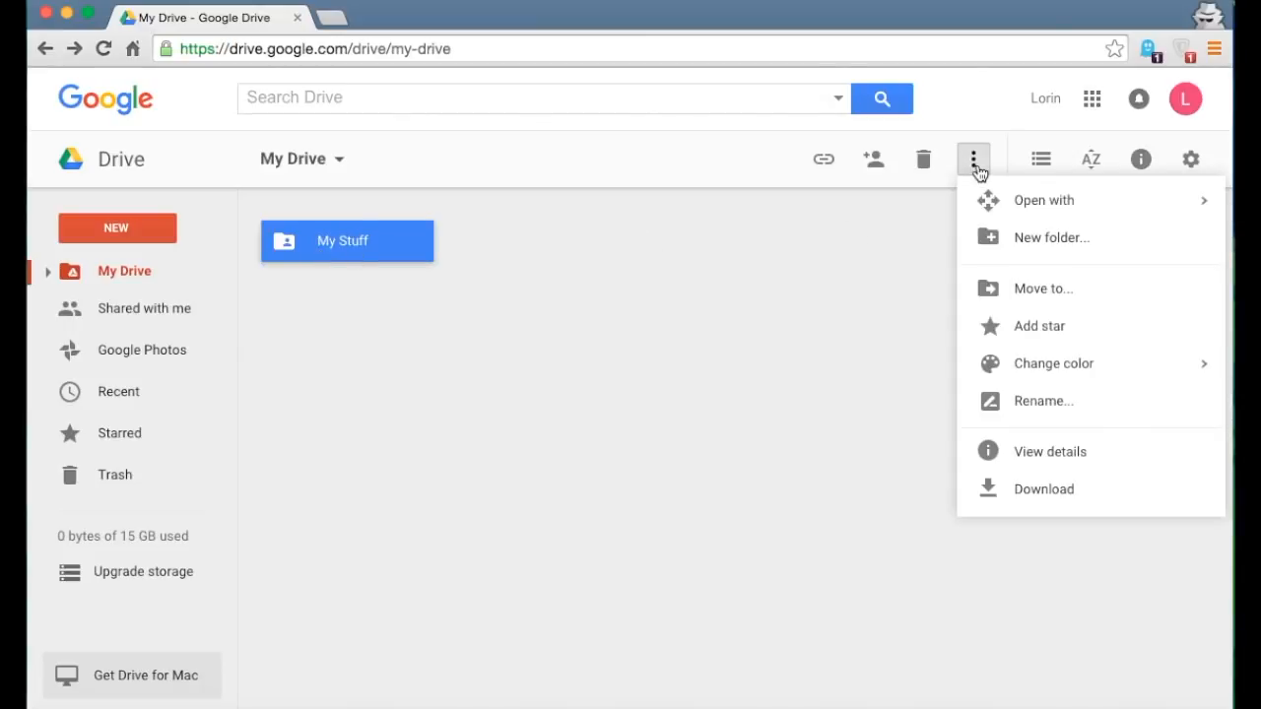
- Rename the red folder to 'Awesome Stuff' and open it to see its PDF, sheet and doc
click(1041, 414)
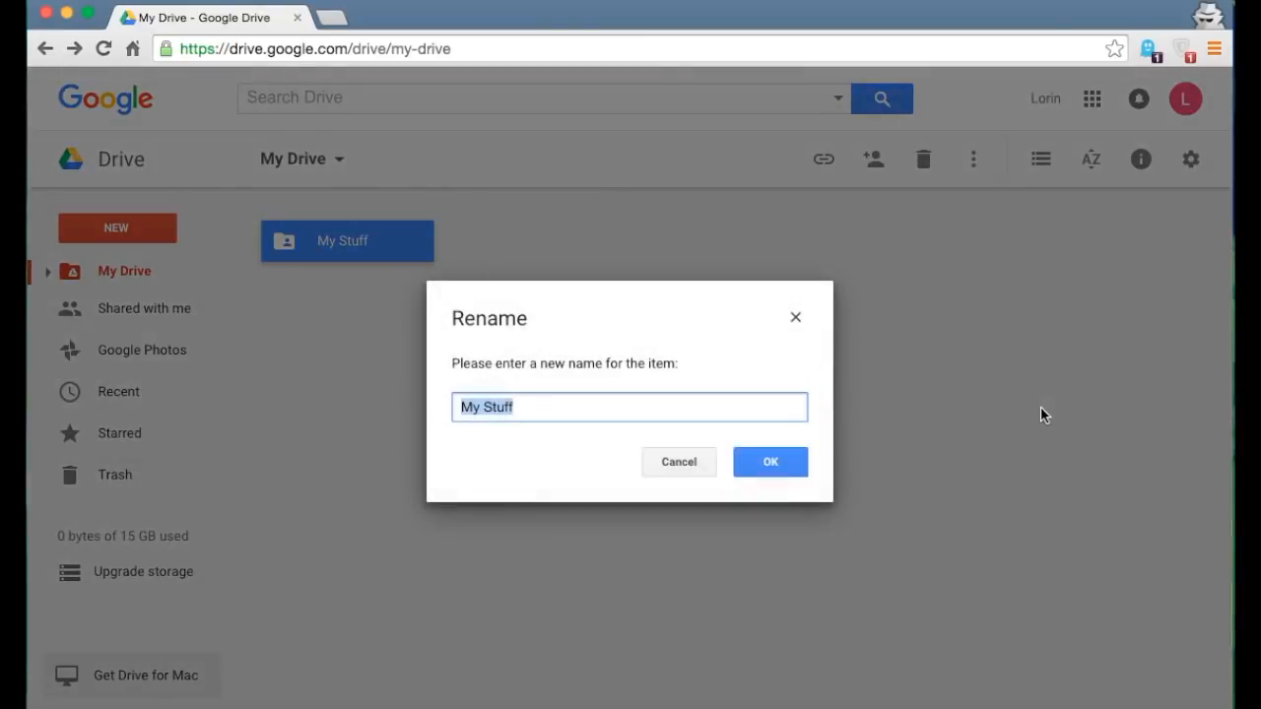
text(Awesom)
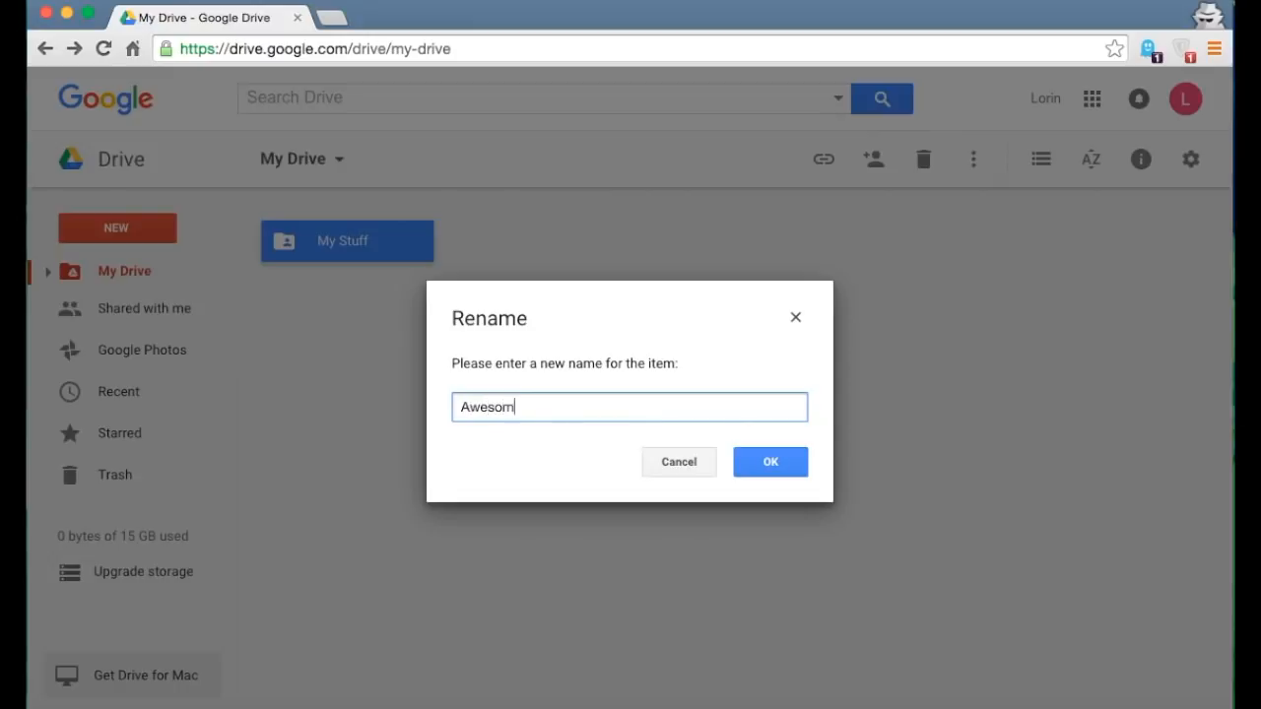
text(e Stuff)
click(764, 465)
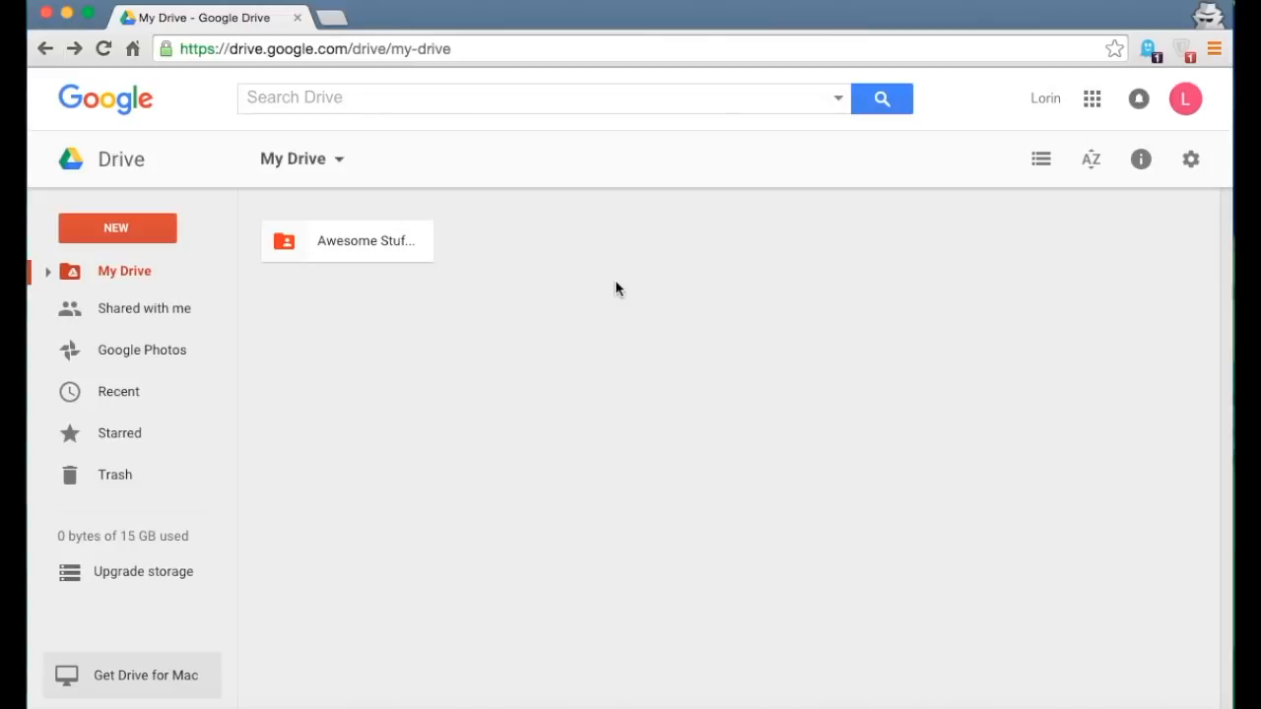
double_click(336, 242)
click(316, 247)
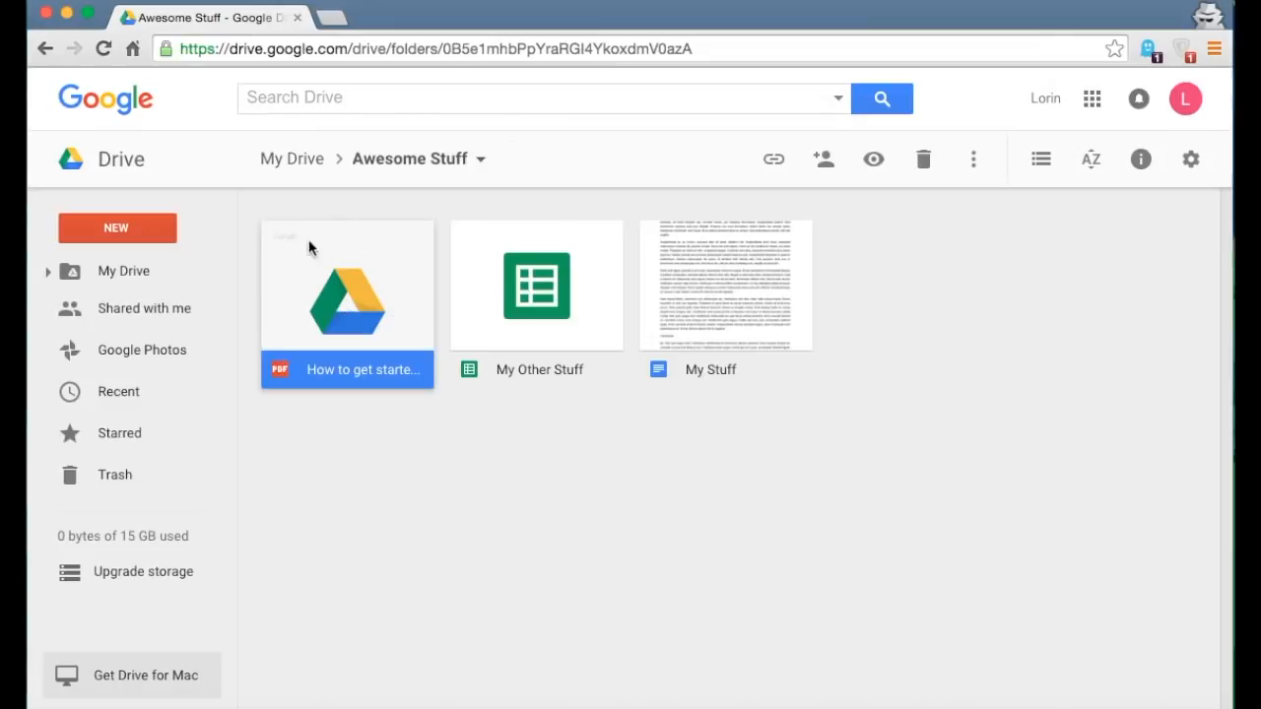